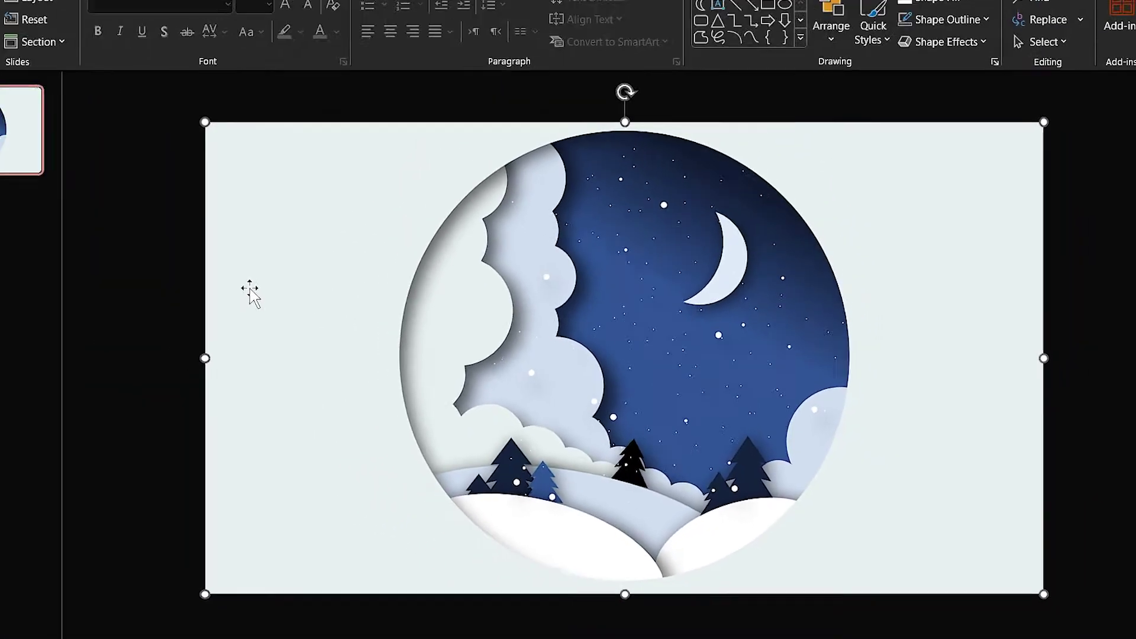
Step: Delete the finished winter scene picture from the slide
key(Delete)
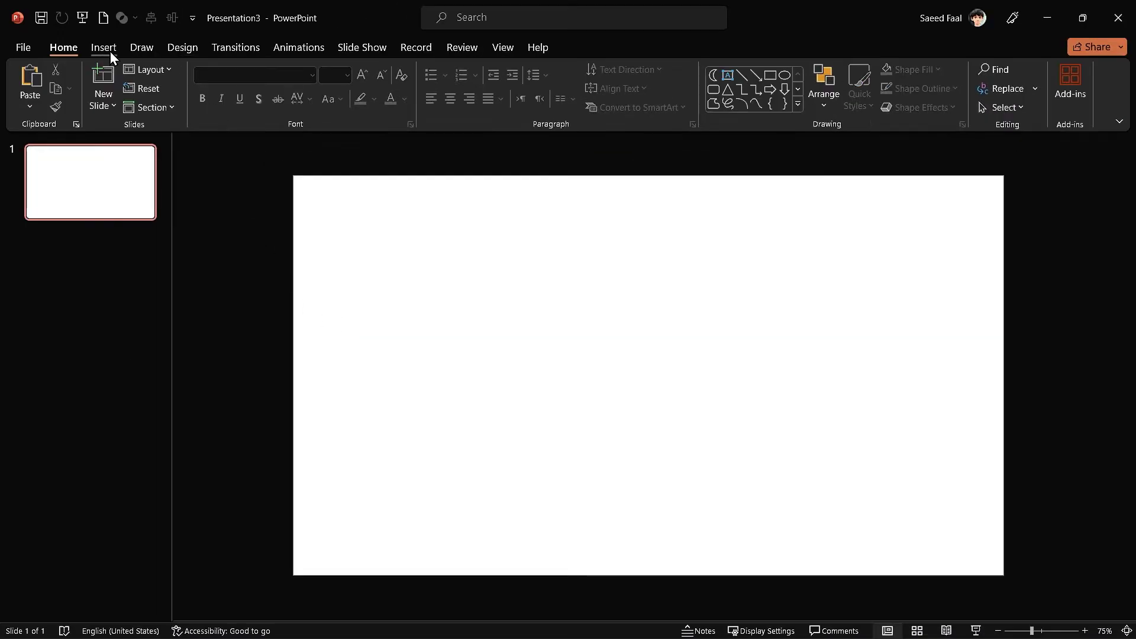
Step: Draw a large circle, centre it on the slide, and pin the Align command to Quick Access
click(107, 49)
click(249, 100)
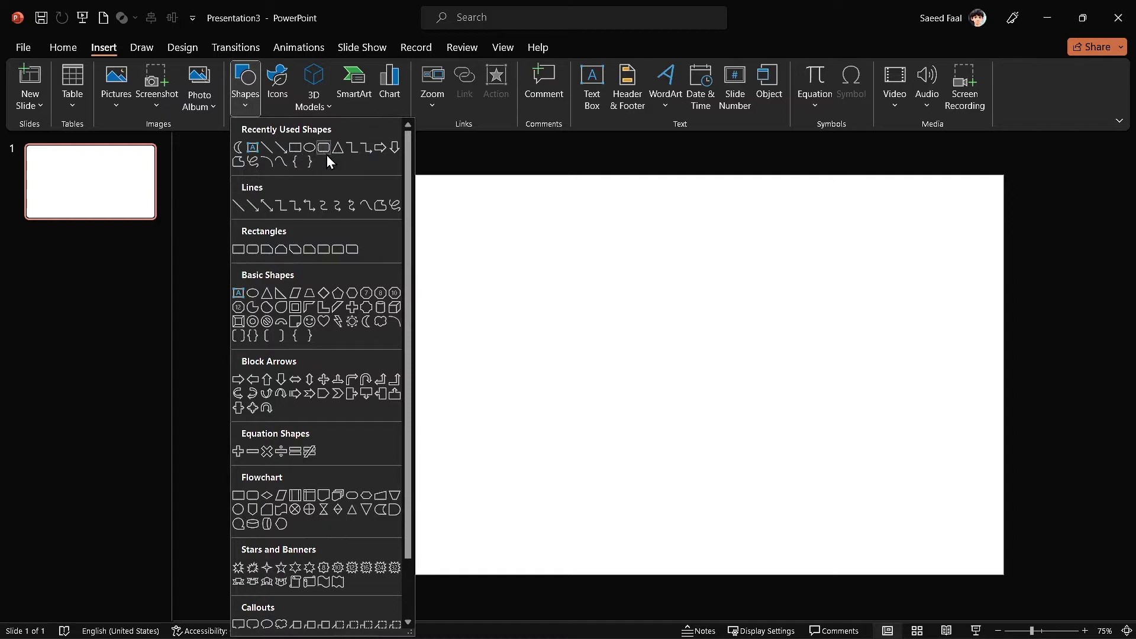
click(309, 148)
drag(460, 193, 836, 571)
click(171, 18)
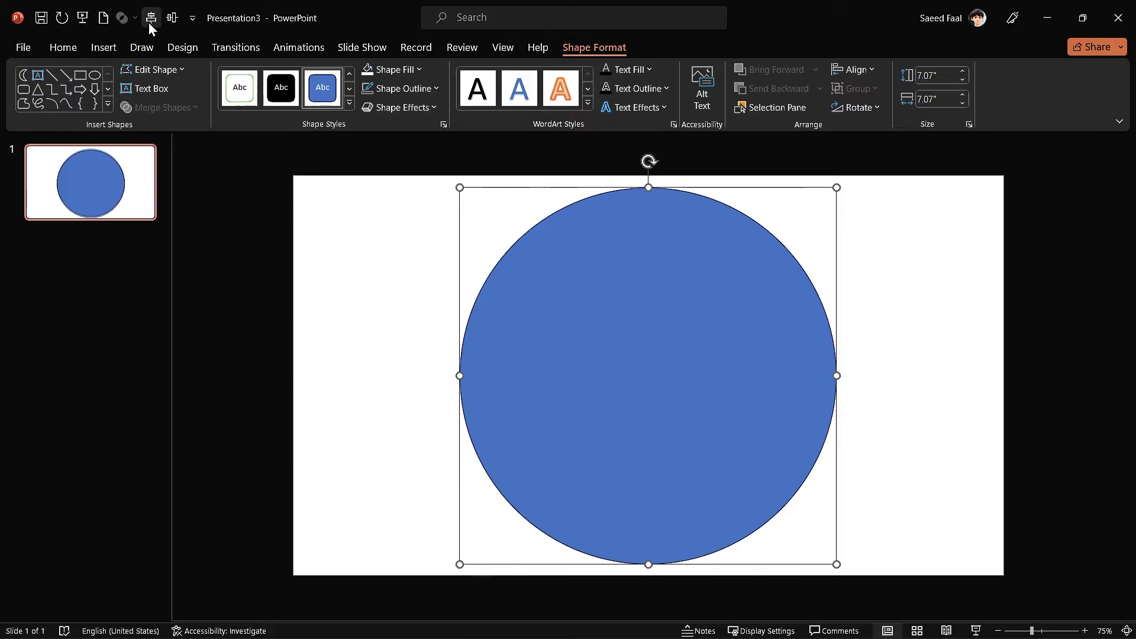
click(151, 19)
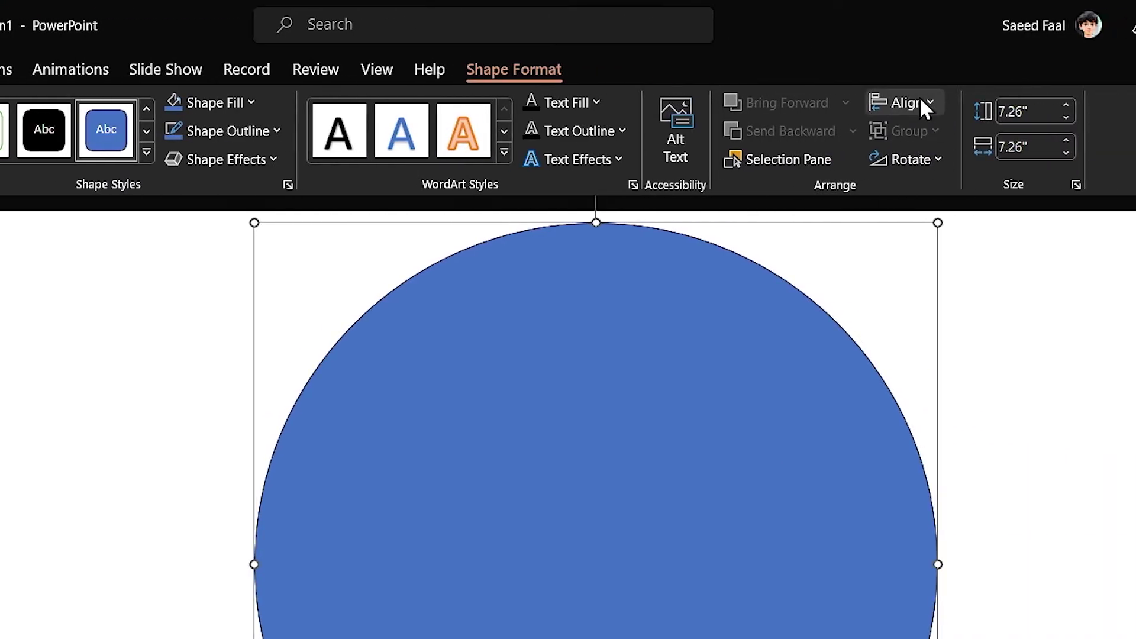
click(923, 102)
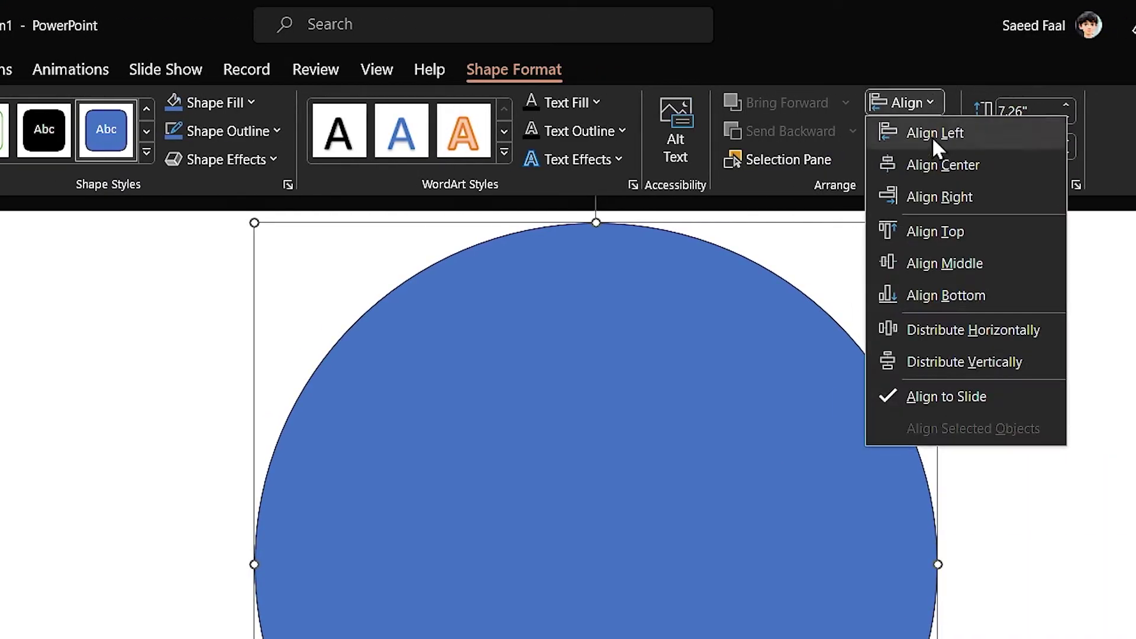
right_click(879, 237)
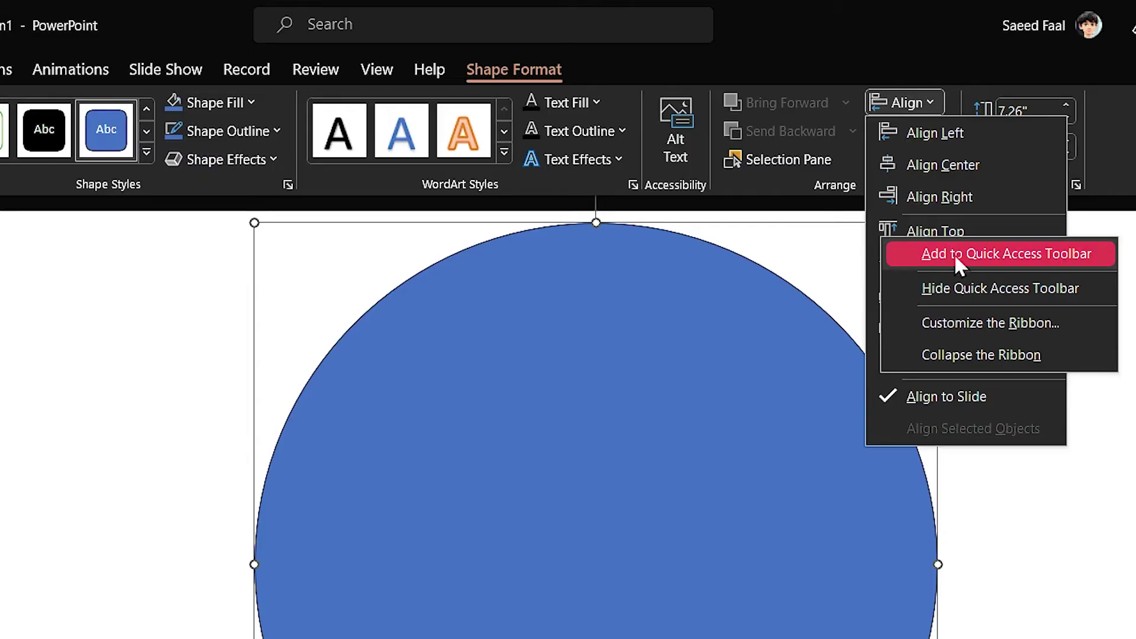
Step: Draw a slide-sized rectangle and send it behind the circle
click(973, 254)
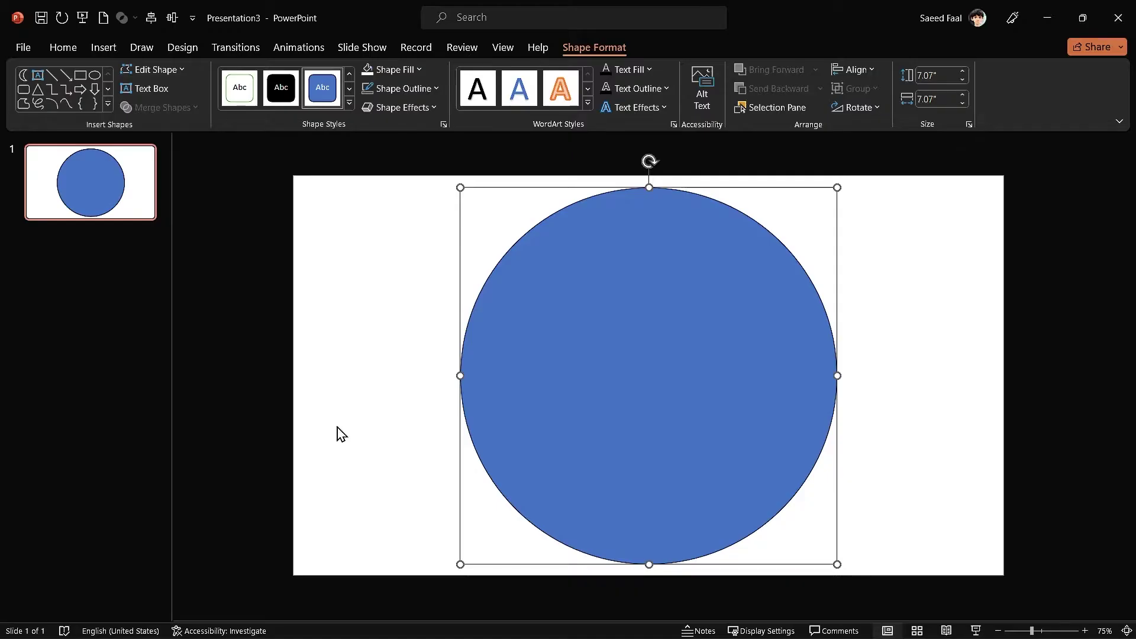
click(87, 85)
drag(365, 249, 560, 361)
mouse_move(419, 309)
mouse_down()
mouse_move(370, 237)
mouse_move(347, 236)
mouse_up()
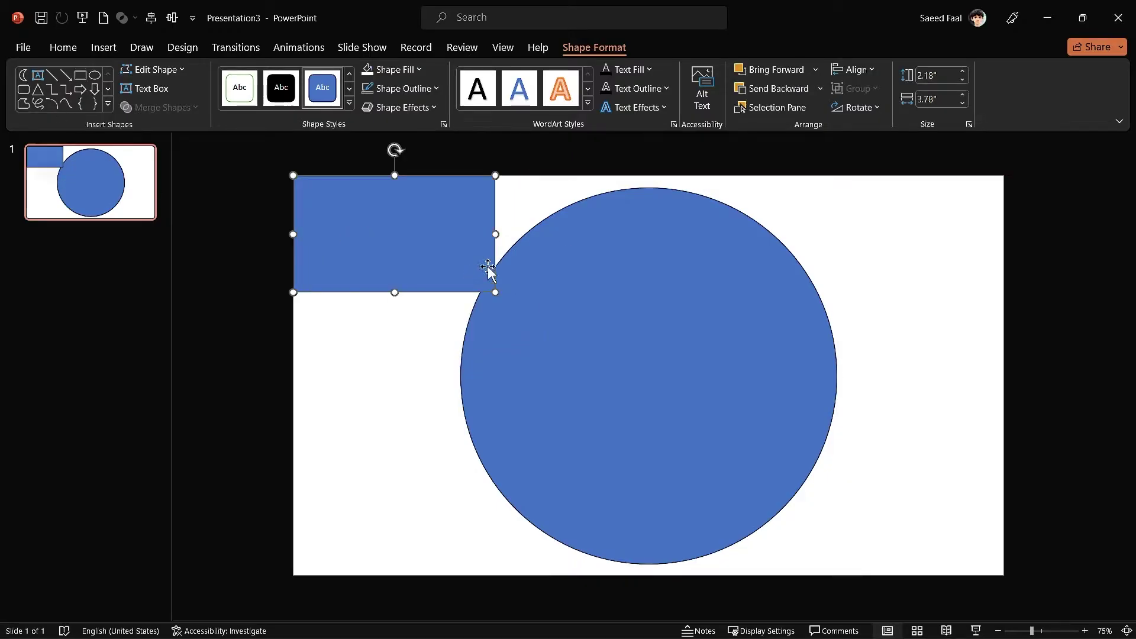
drag(495, 233, 1004, 244)
drag(649, 293, 649, 576)
right_click(550, 416)
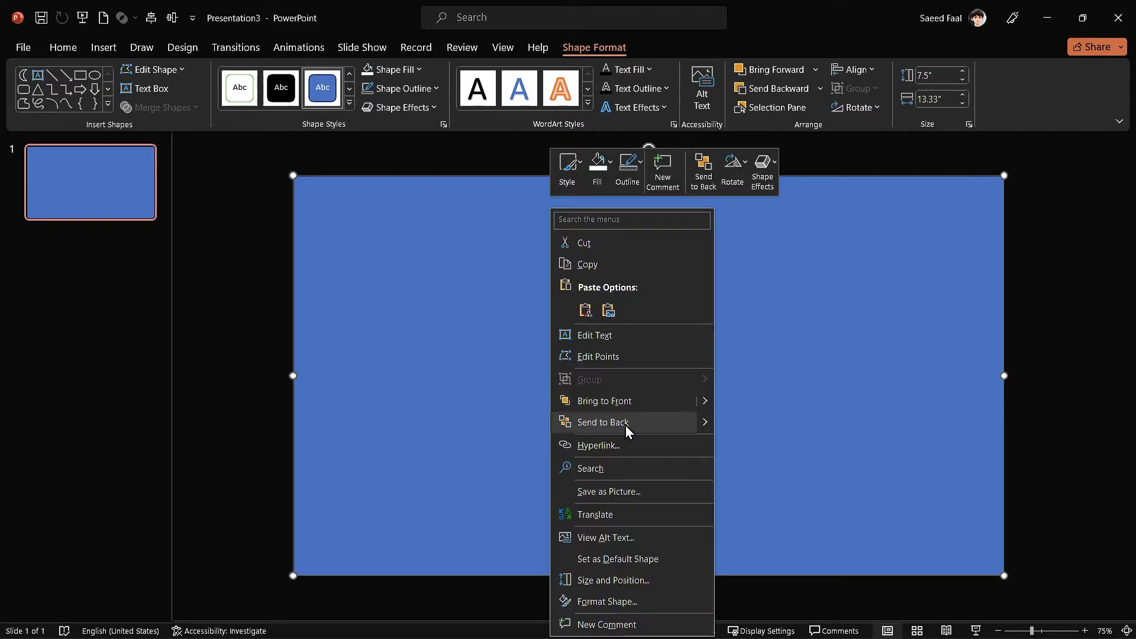
click(624, 423)
Step: Subtract the circle from the rectangle and fill the result light grey-blue
shift+click(530, 362)
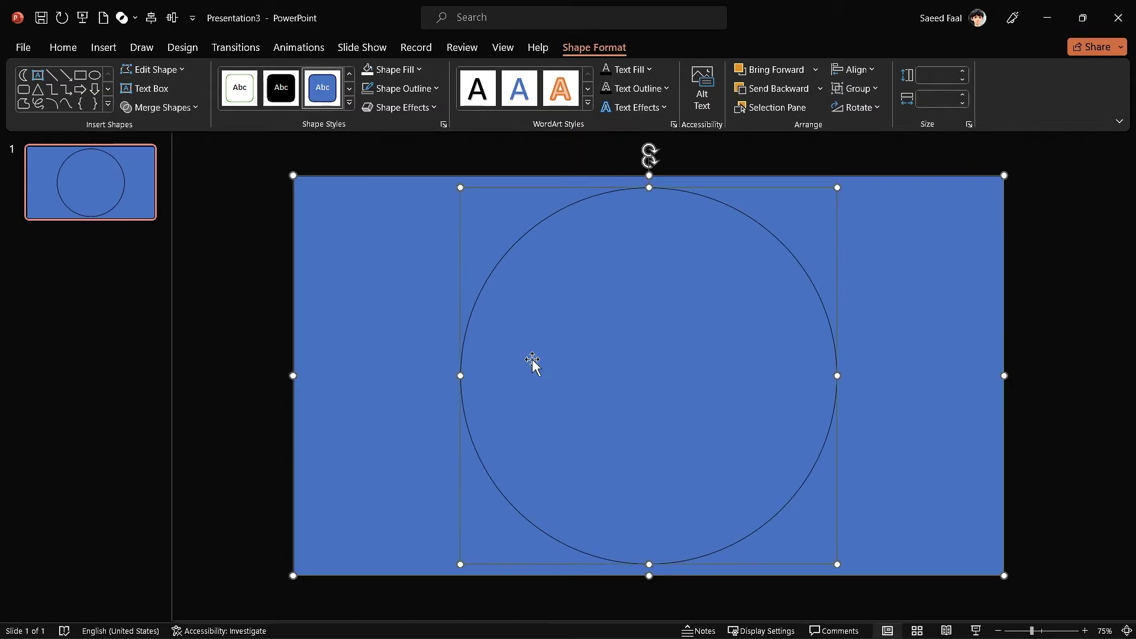
click(177, 108)
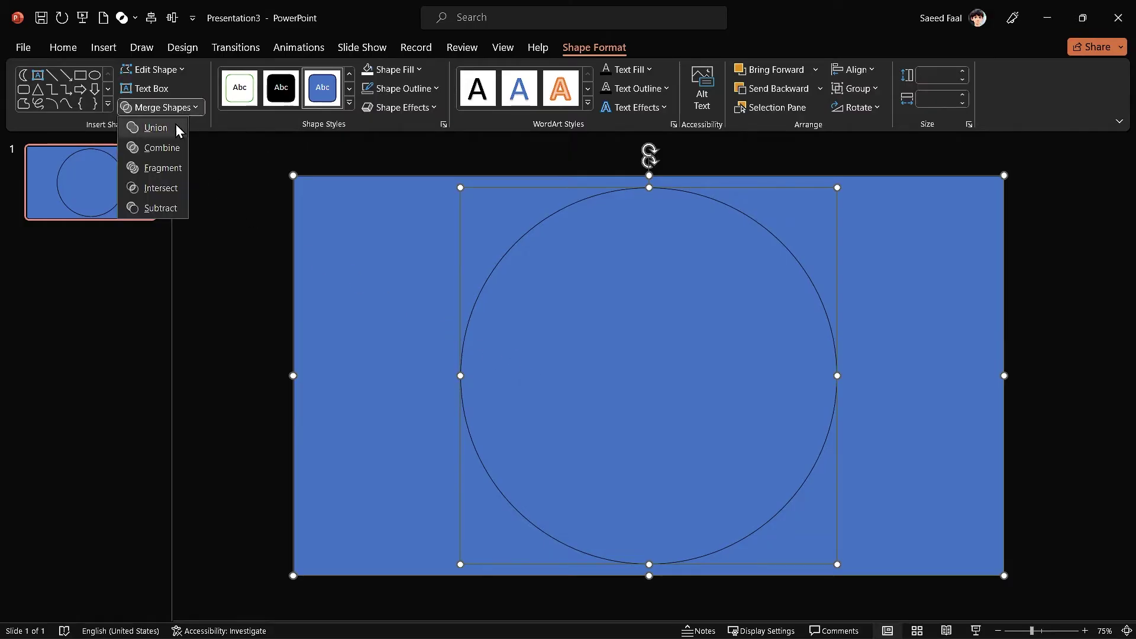
click(161, 209)
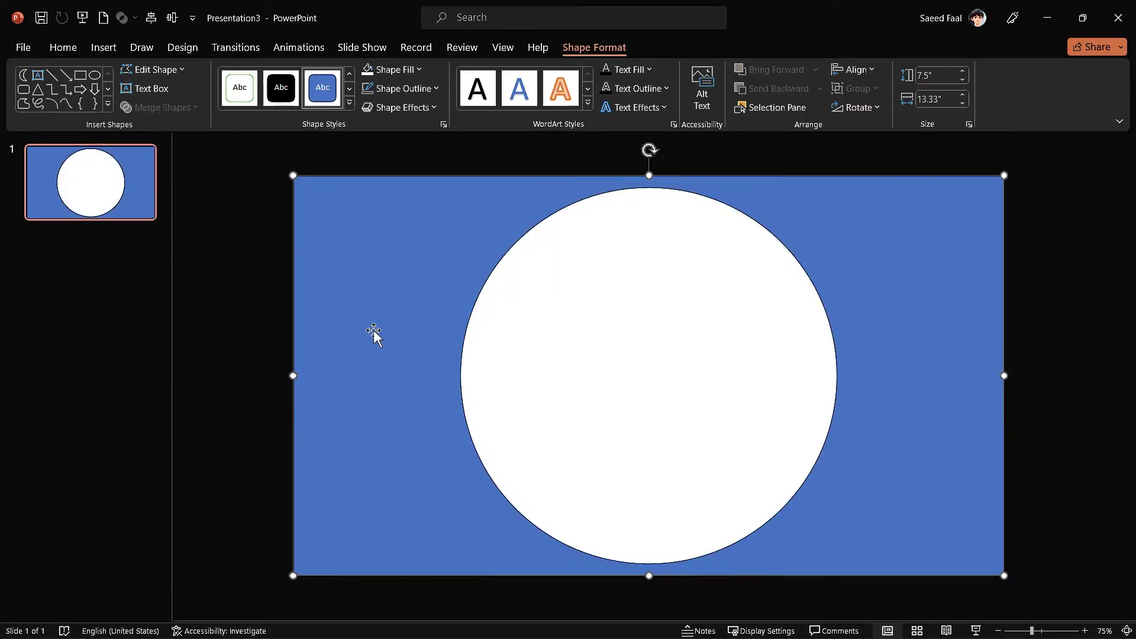
click(406, 71)
click(368, 118)
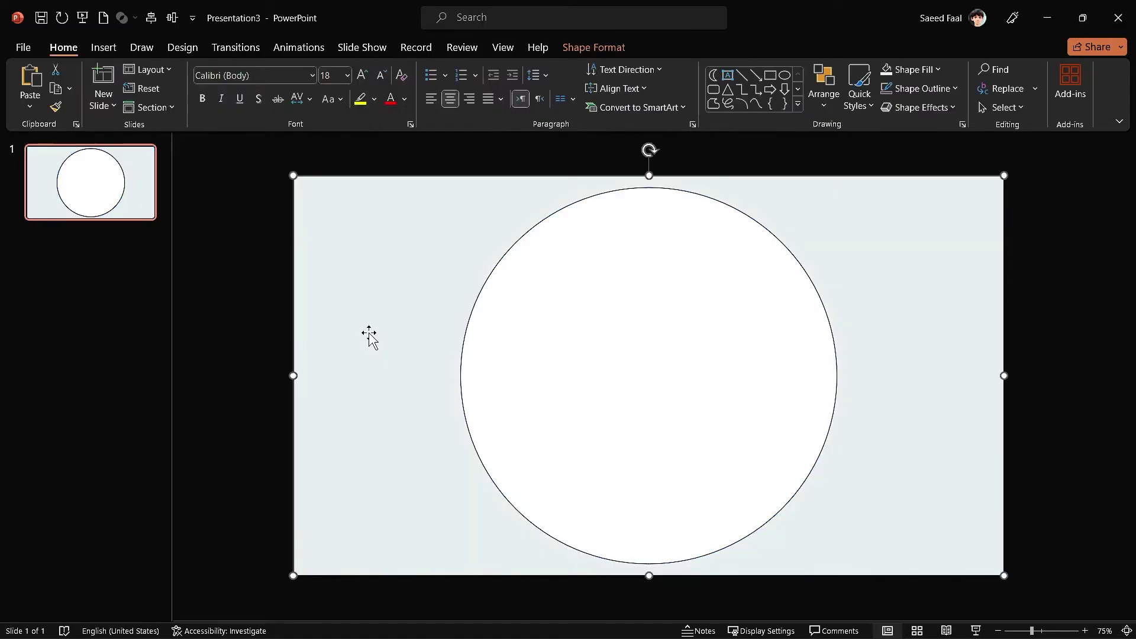
Step: Rename the holed shape 'Cover' in the Selection Pane
click(825, 102)
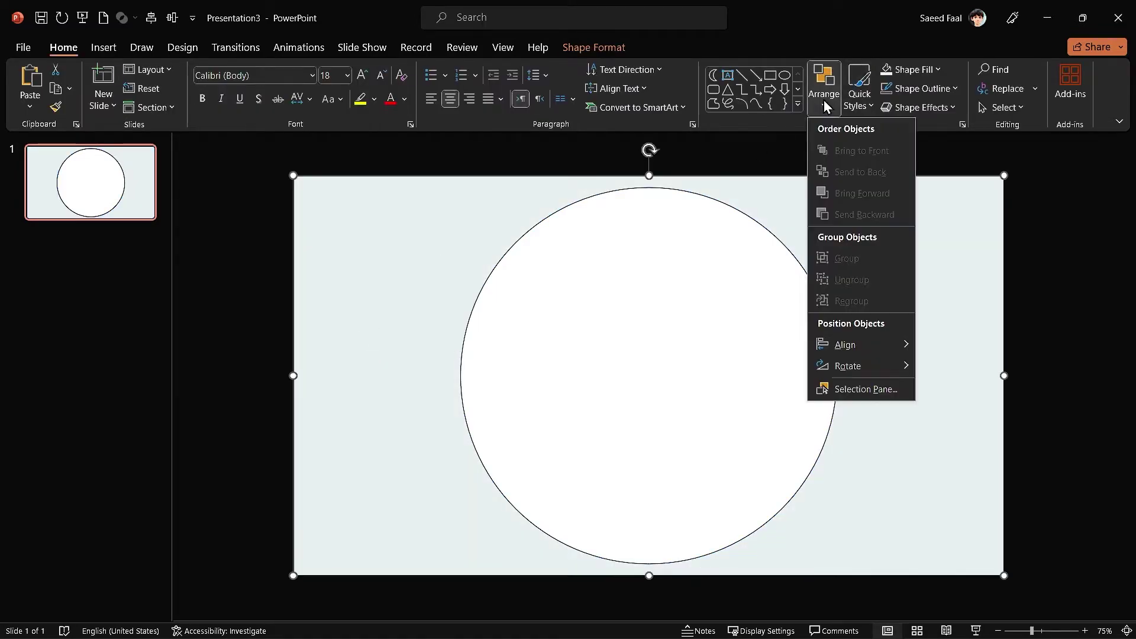
click(862, 389)
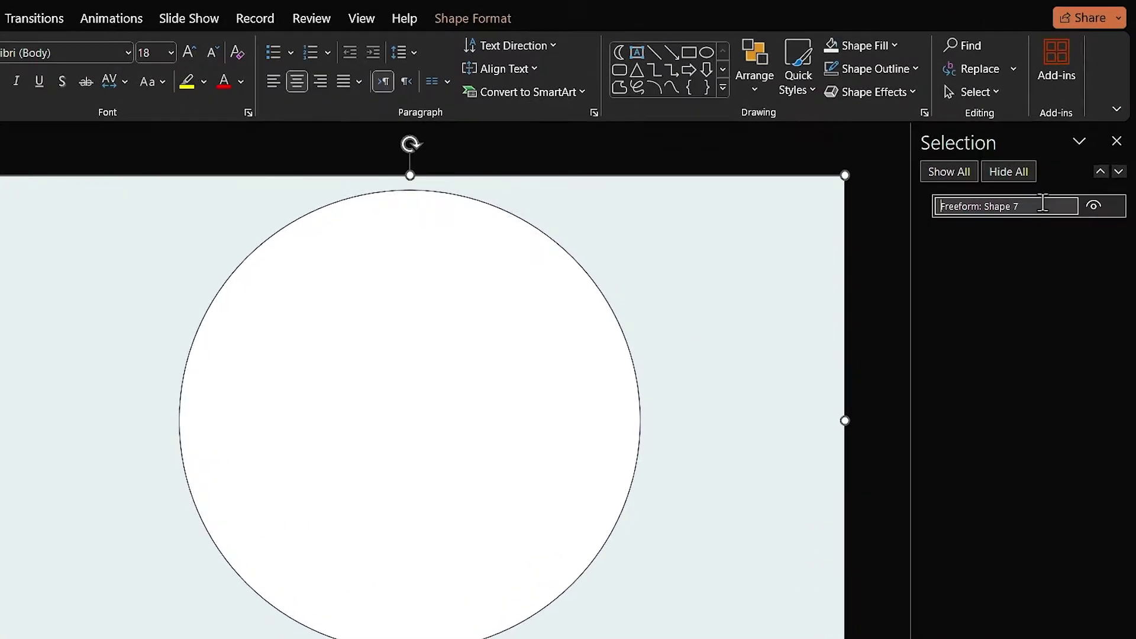
double_click(1045, 201)
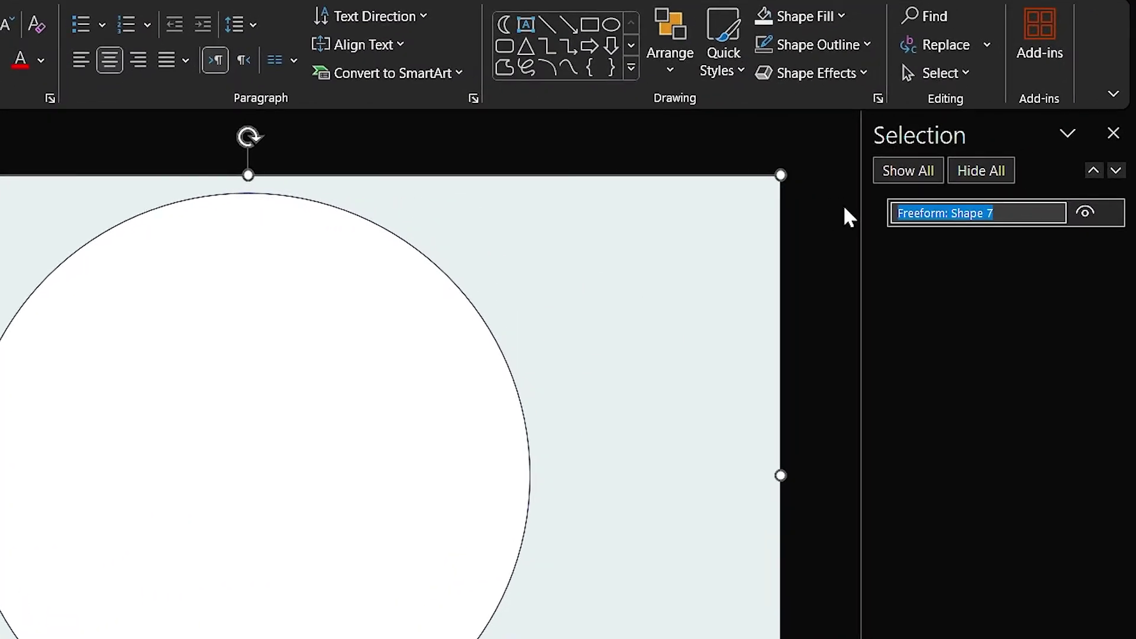
text(Cover)
key(Return)
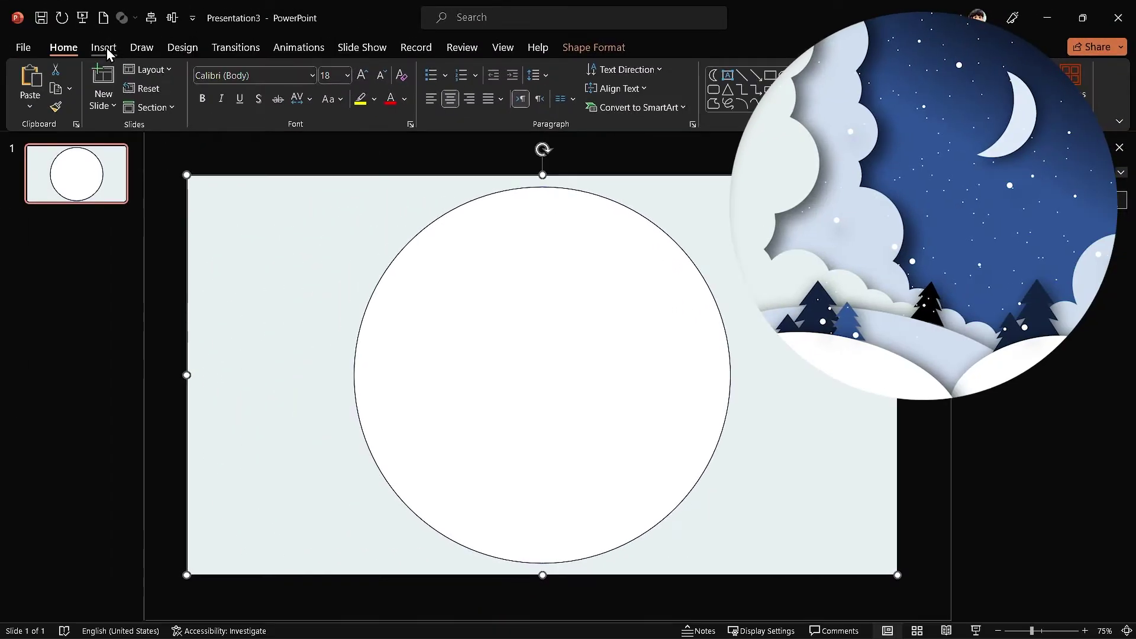
Step: Draw small blue circles along the hole's left and bottom edge
click(104, 48)
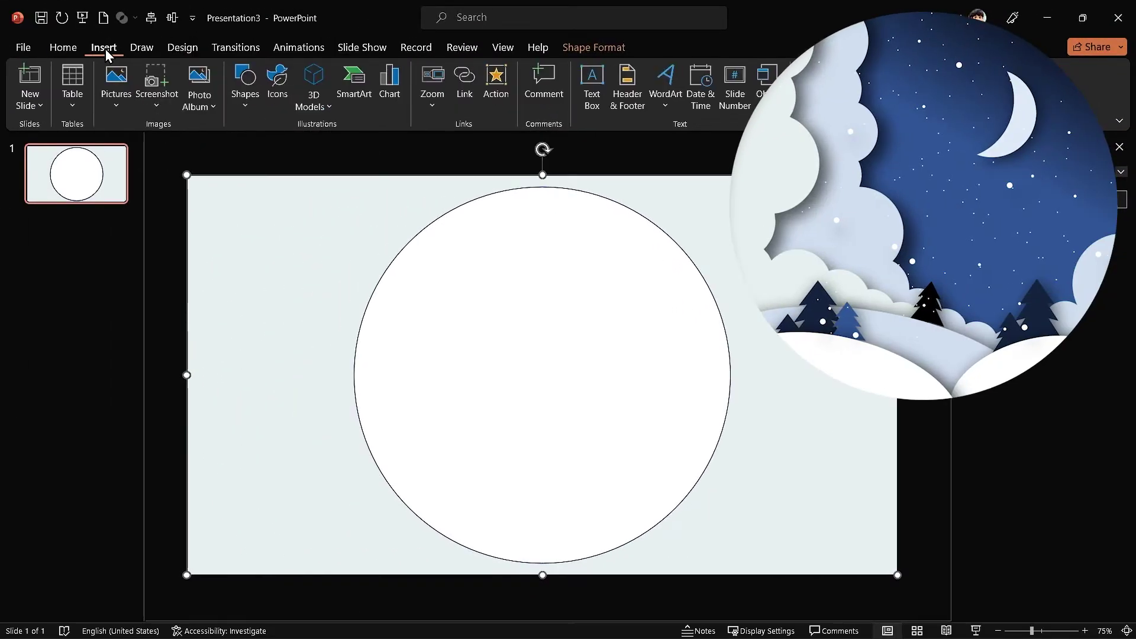
click(247, 106)
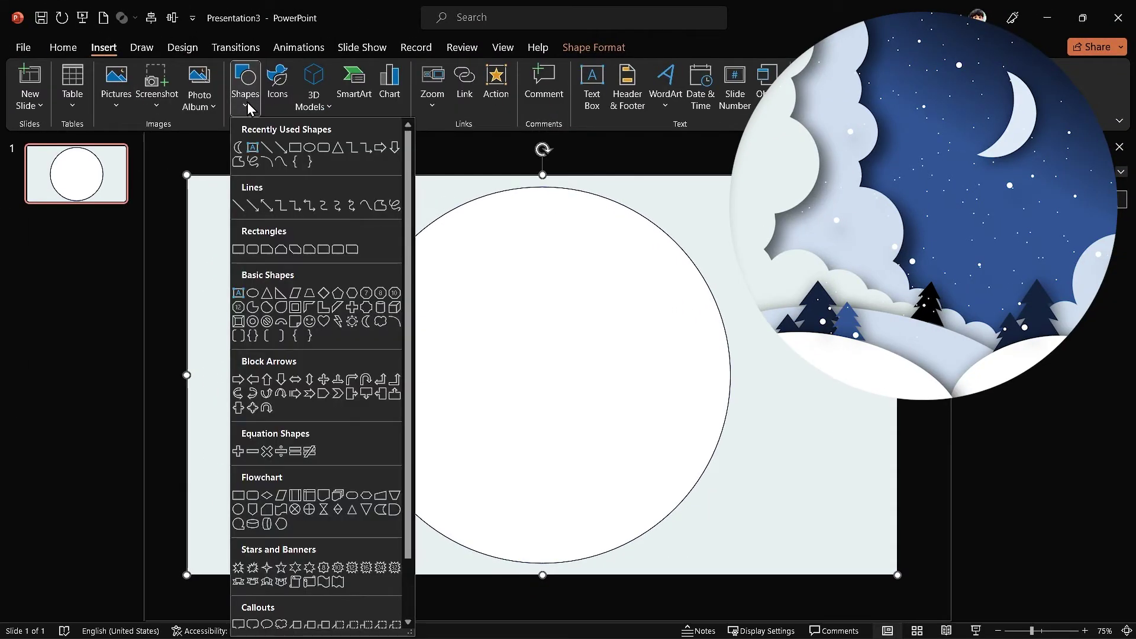
click(309, 148)
drag(434, 205, 504, 270)
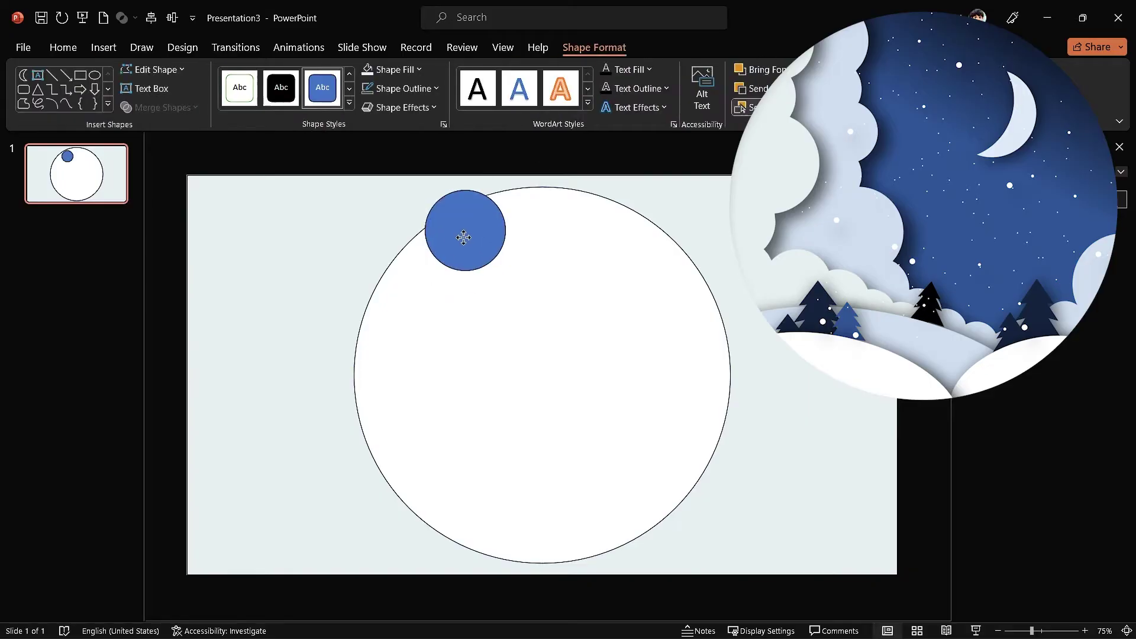
drag(464, 237, 448, 283)
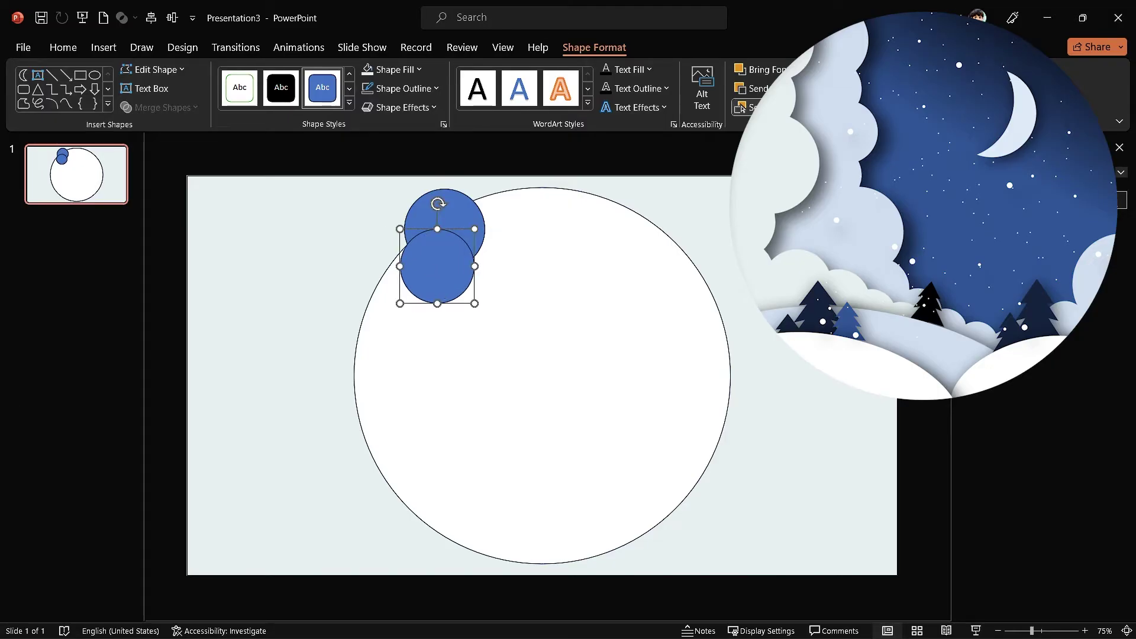
drag(472, 304, 655, 477)
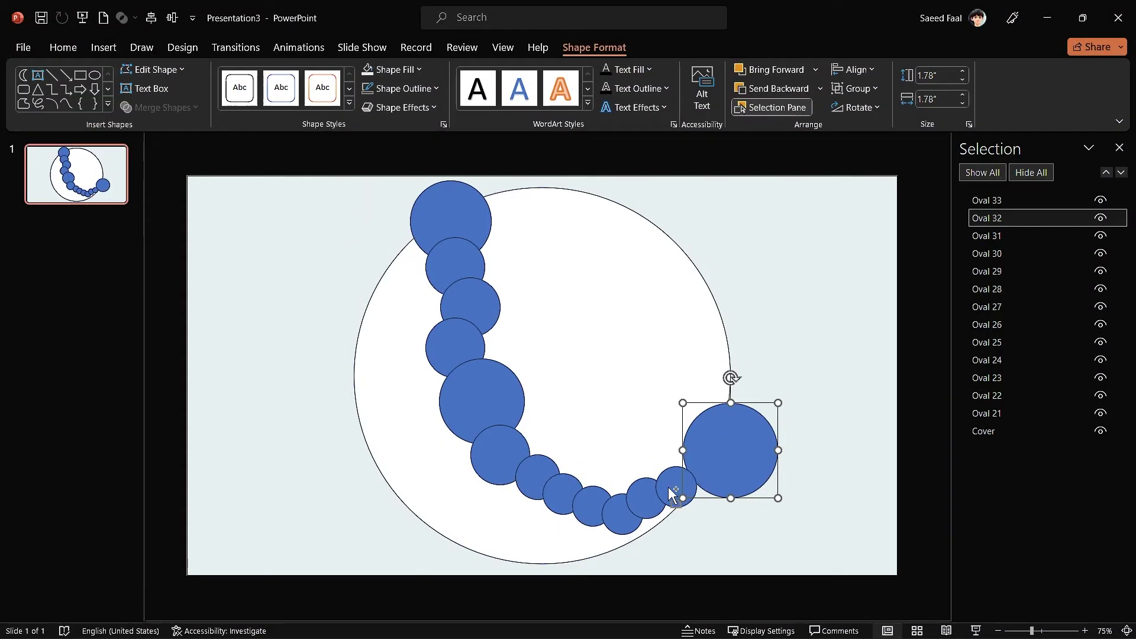
Step: Select all thirteen chain circles and unite them into a single shape
shift+click(674, 490)
shift+click(645, 498)
shift+click(622, 512)
shift+click(592, 505)
shift+click(563, 493)
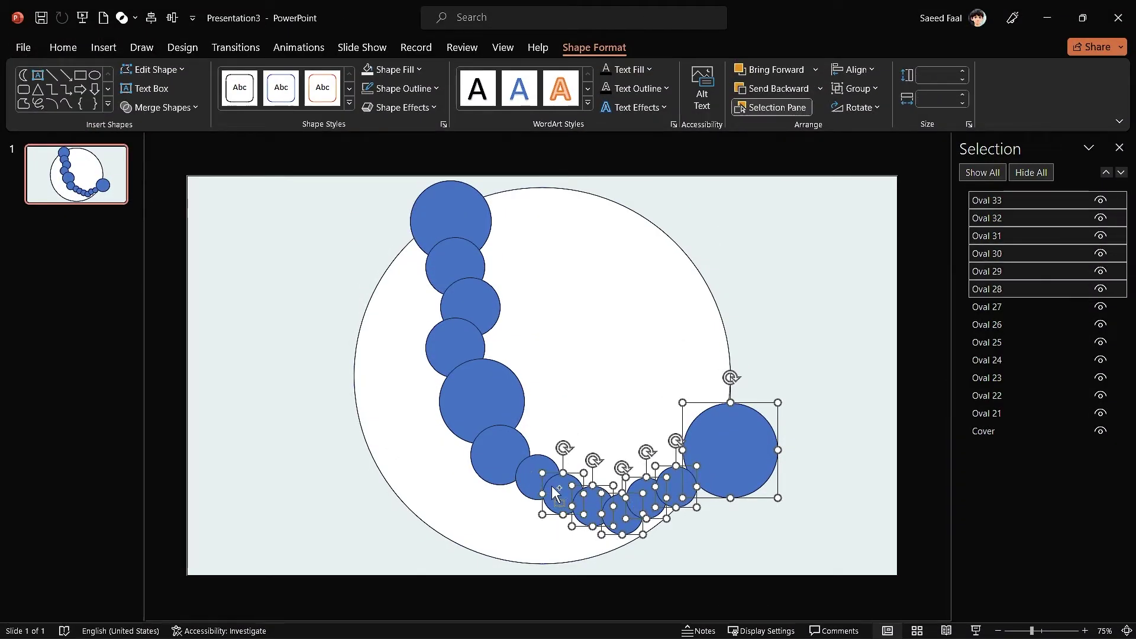
shift+click(537, 476)
shift+click(500, 457)
shift+click(476, 405)
shift+click(452, 354)
shift+click(469, 303)
shift+click(454, 260)
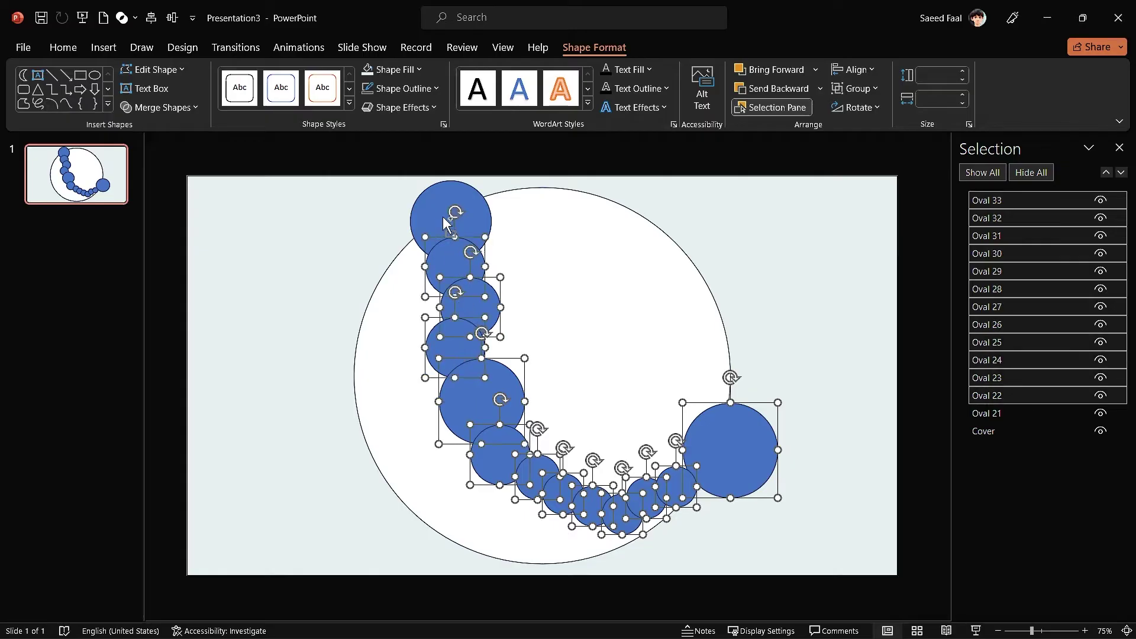
shift+click(449, 216)
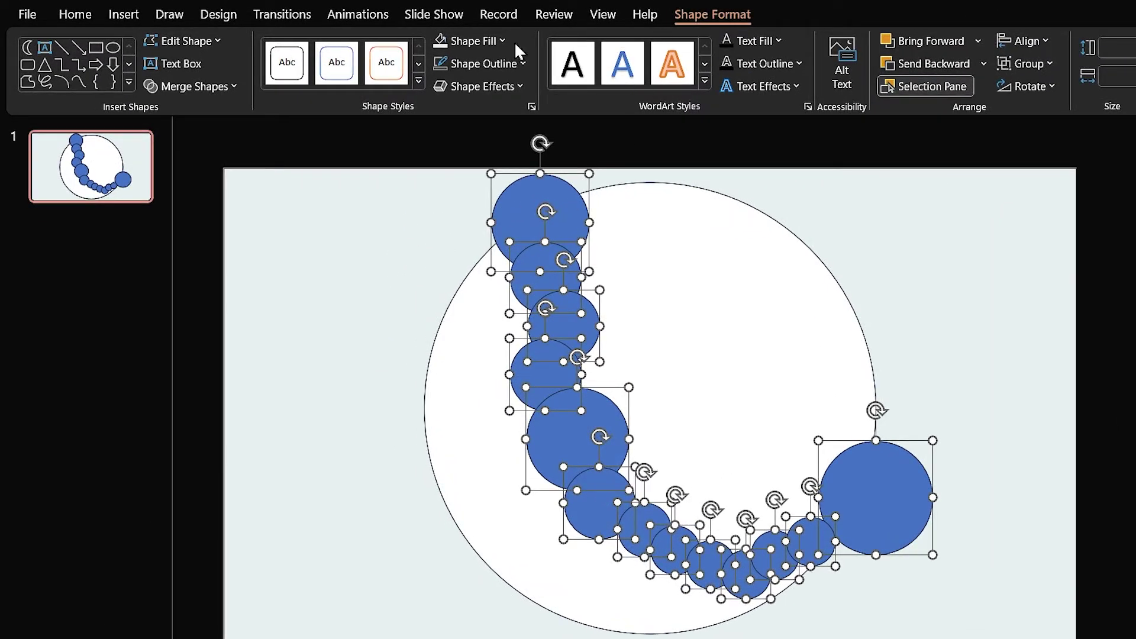
click(225, 86)
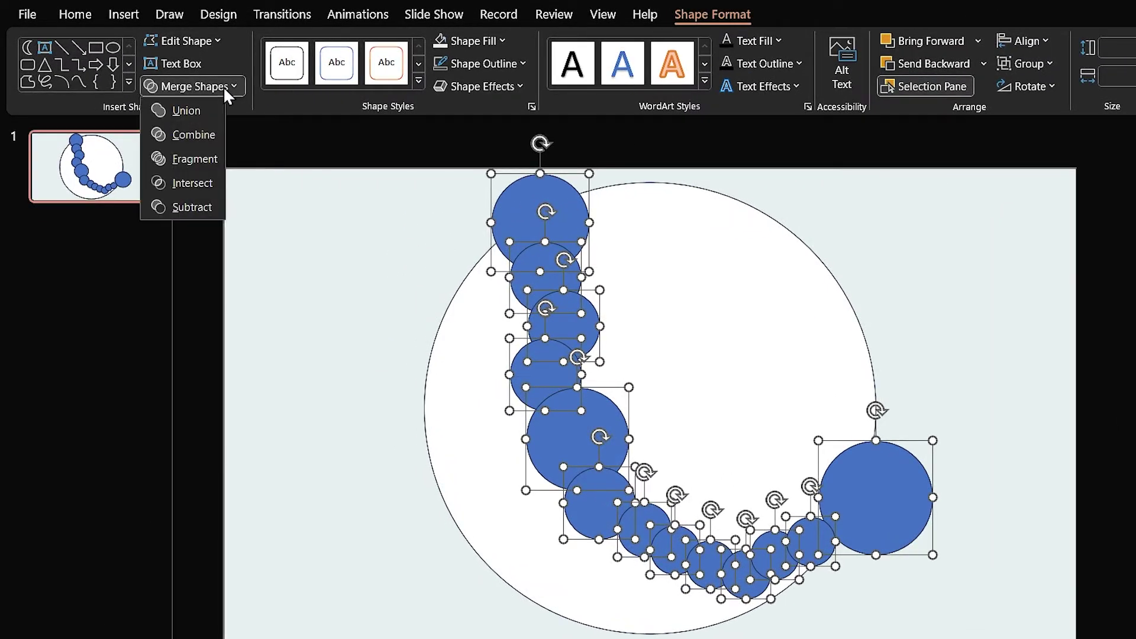
click(193, 111)
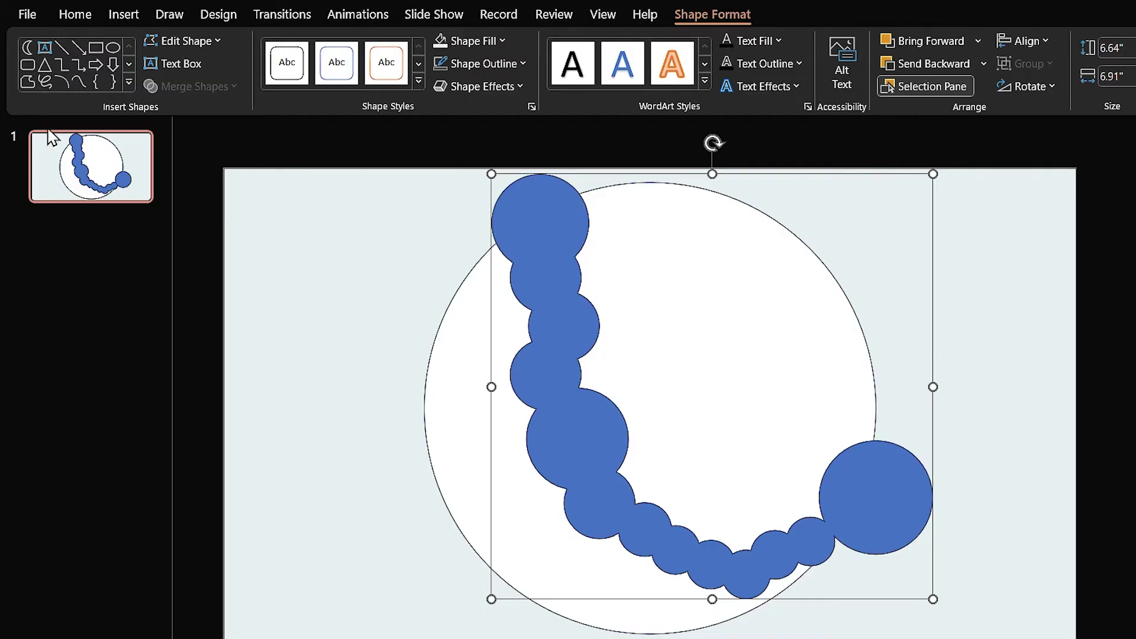
Step: Trace a freeform around the hole's left and bottom and union it with the circles
click(28, 82)
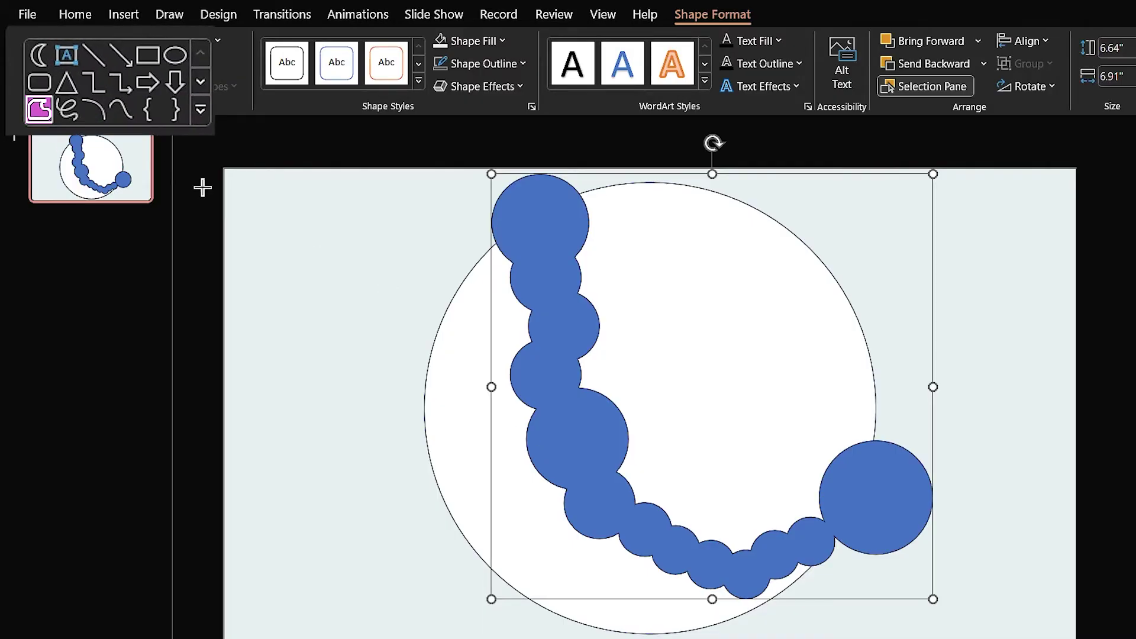
click(258, 194)
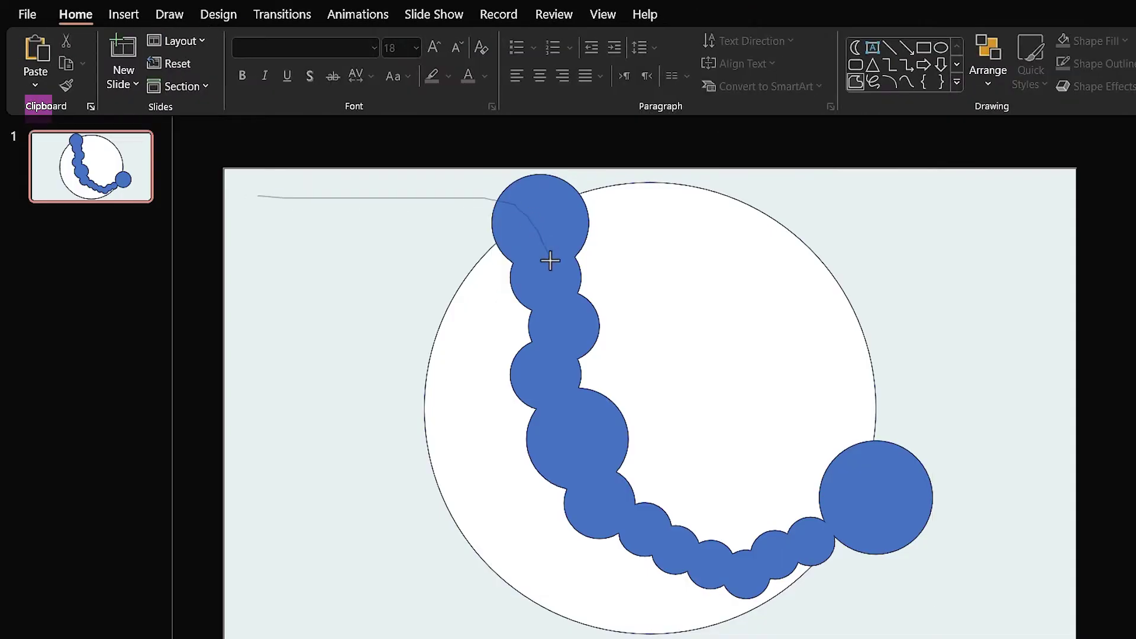
mouse_move(829, 526)
mouse_down()
mouse_move(705, 629)
mouse_move(267, 353)
mouse_move(257, 195)
mouse_up()
shift+click(552, 211)
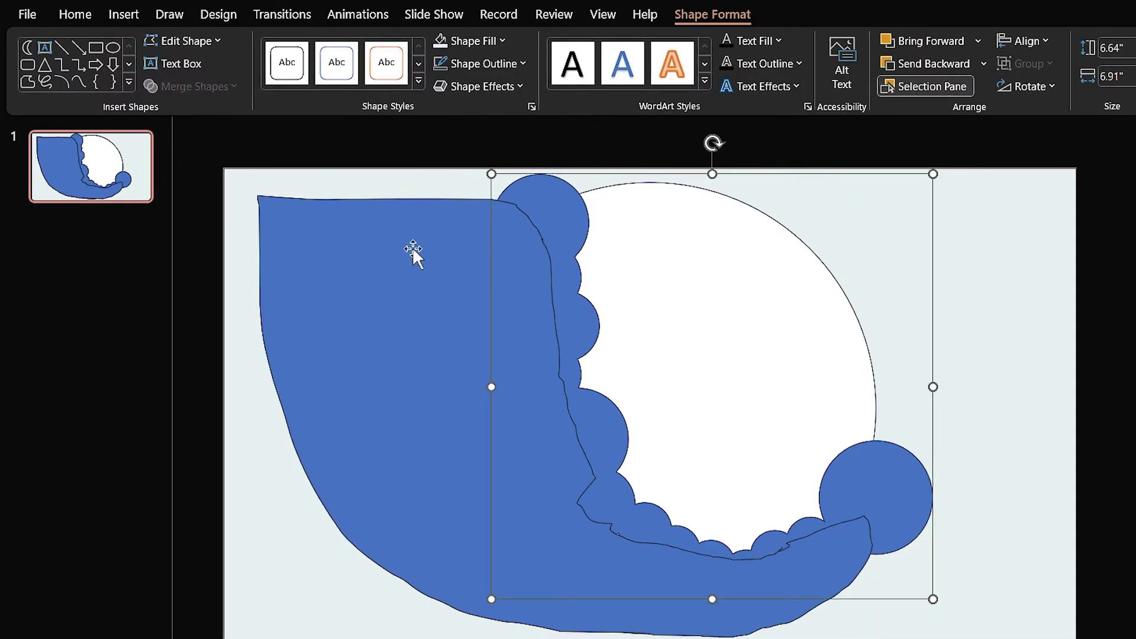
click(224, 90)
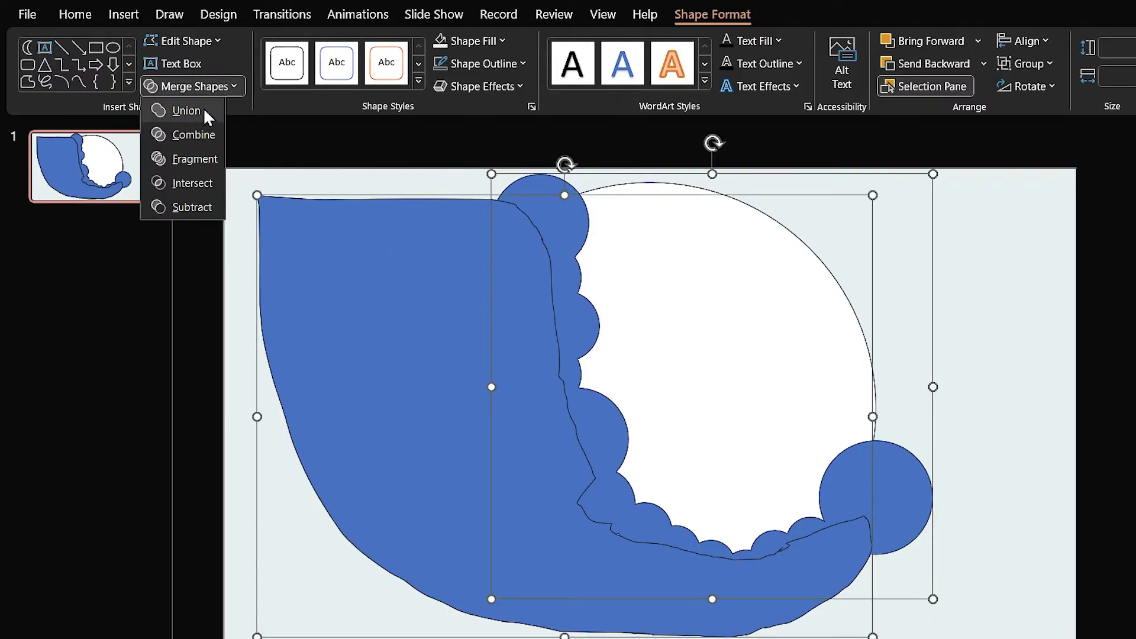
click(199, 107)
Step: Send the merged shape to back, name it 'cloud 1', and fill it light blue
right_click(346, 294)
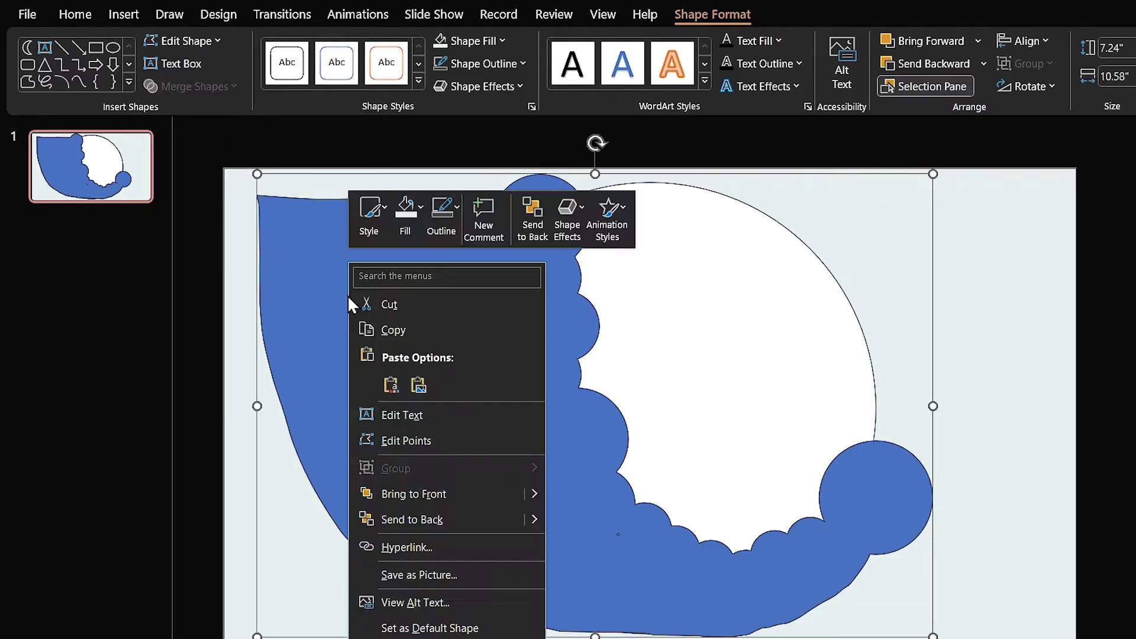
click(405, 519)
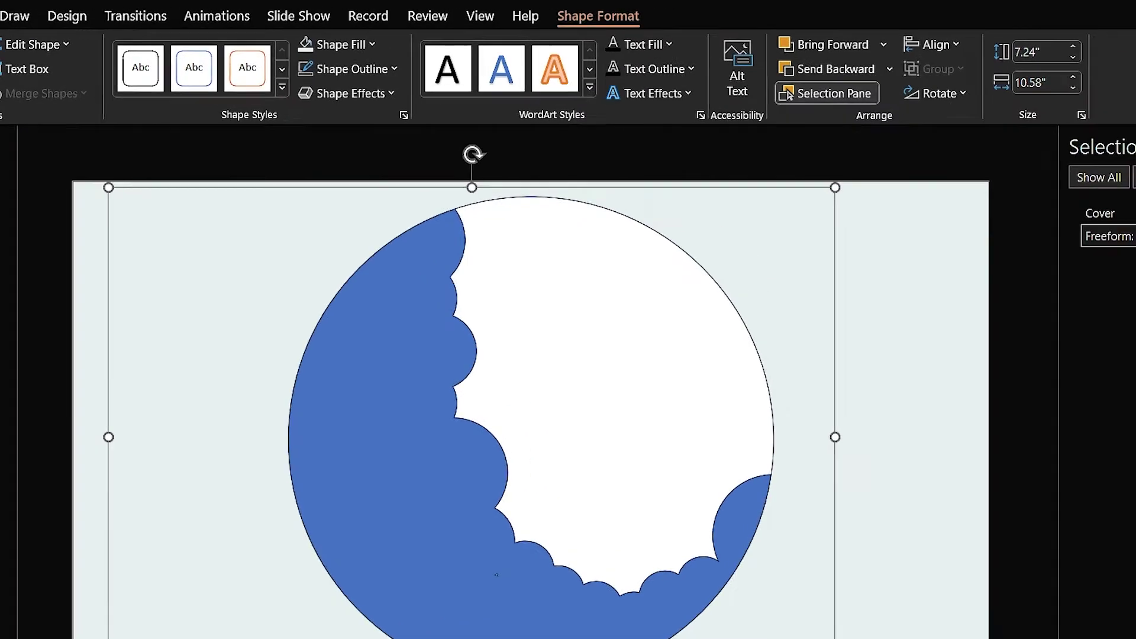
double_click(1024, 277)
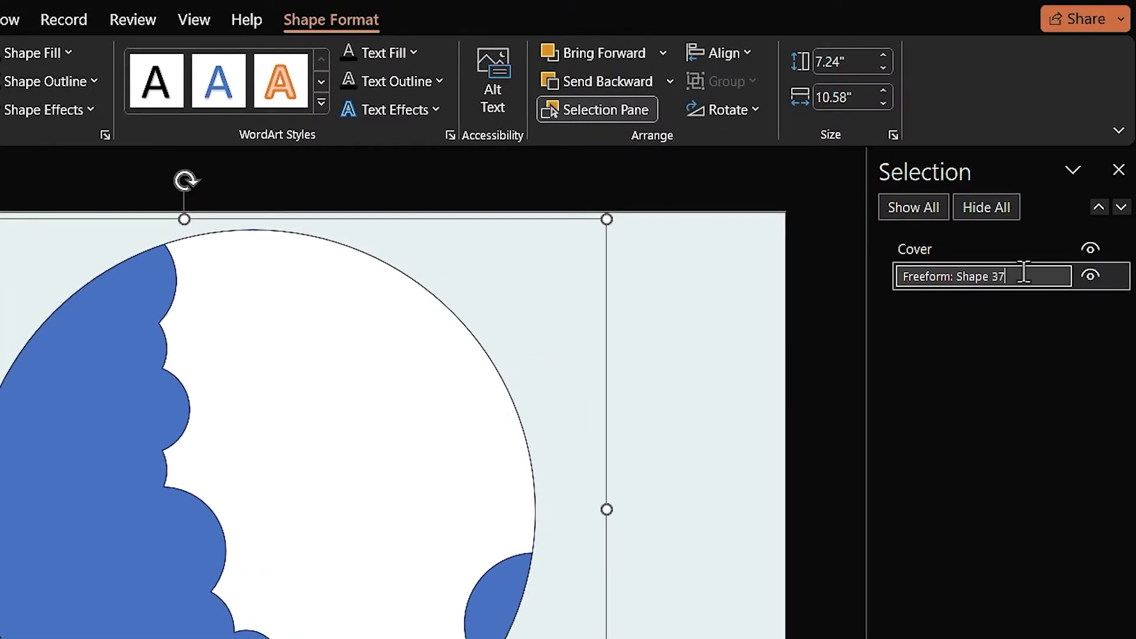
key(ctrl+a)
text(cloud 1)
key(Return)
click(44, 52)
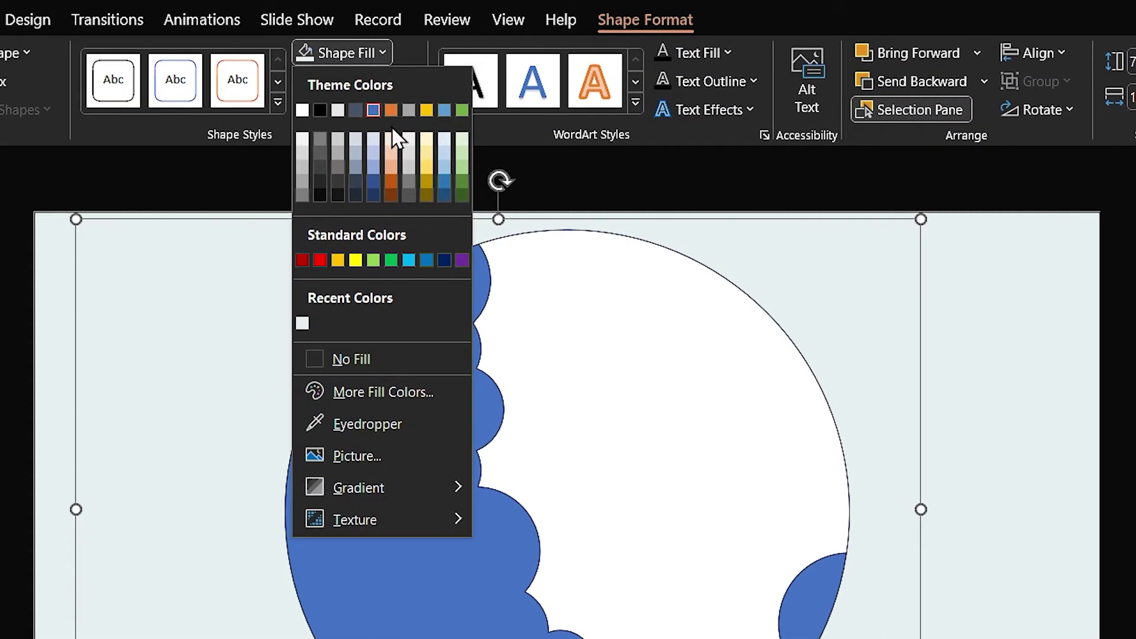
click(445, 141)
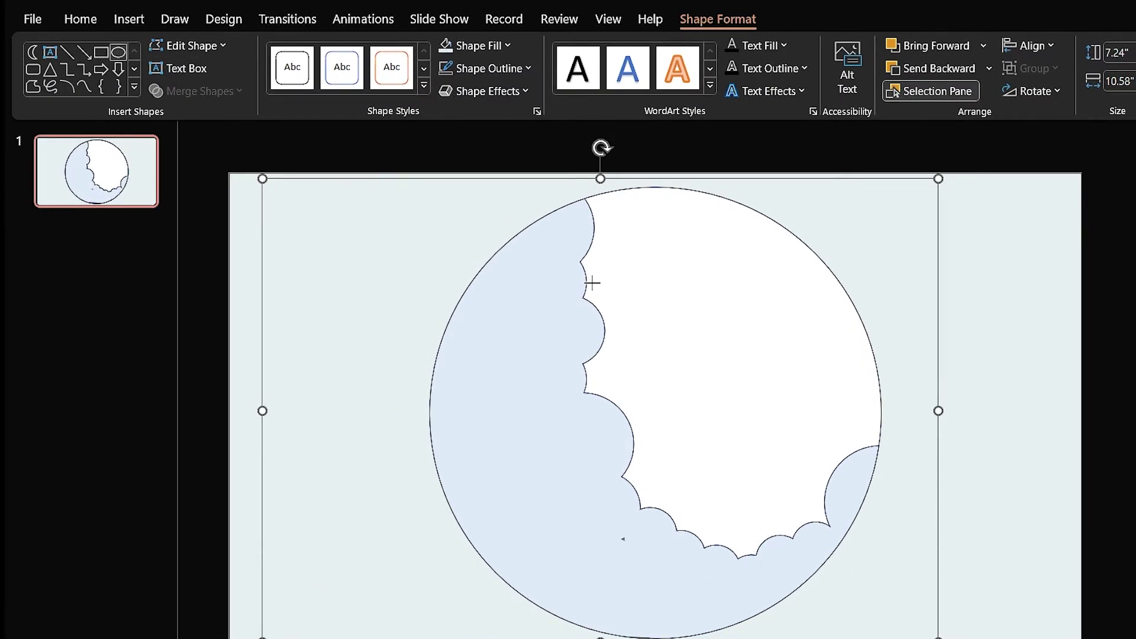
Step: Draw and copy blue circles down the hole's left edge
drag(462, 240, 560, 338)
drag(498, 287, 480, 360)
drag(507, 406, 550, 431)
drag(455, 287, 420, 436)
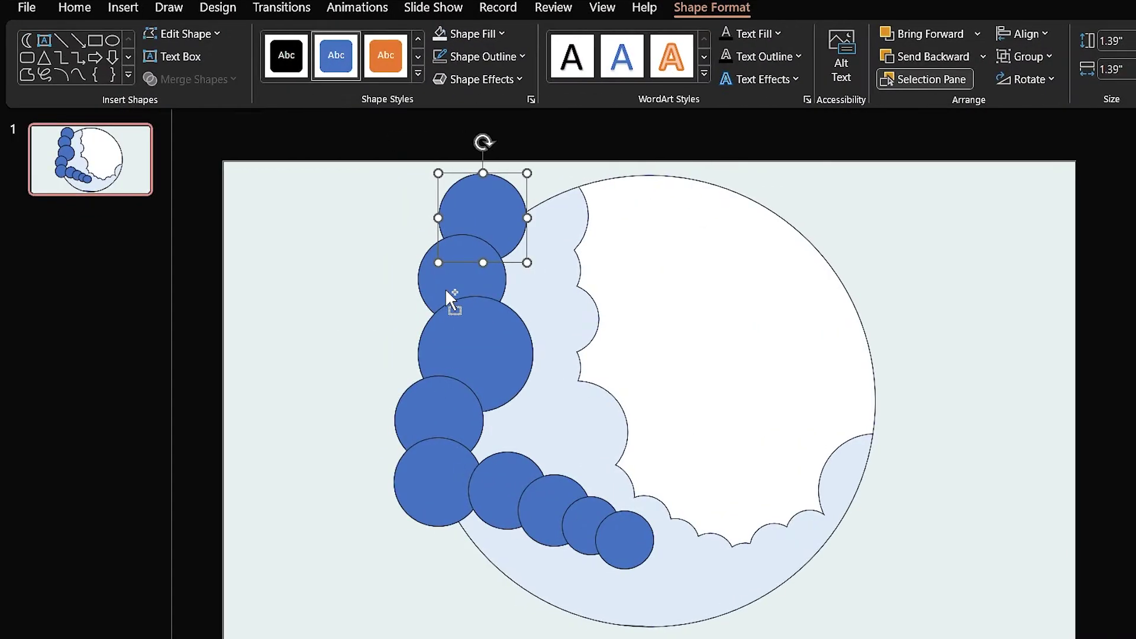
Step: Select the new circles, including Oval 56, and unite them into one shape
shift+click(446, 289)
shift+click(496, 355)
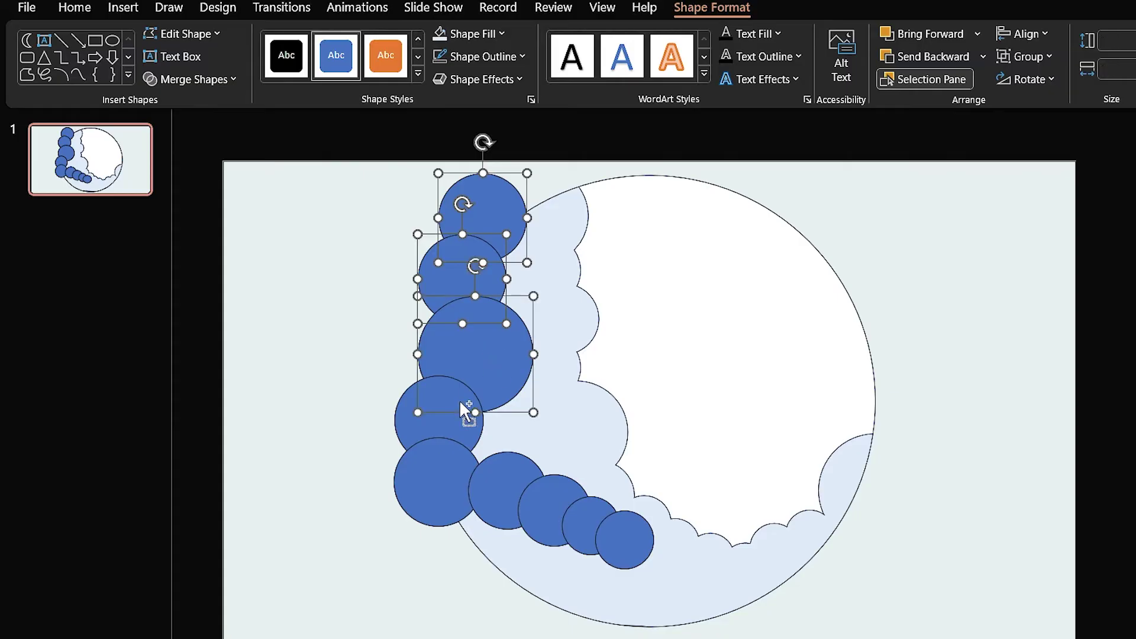
shift+click(441, 418)
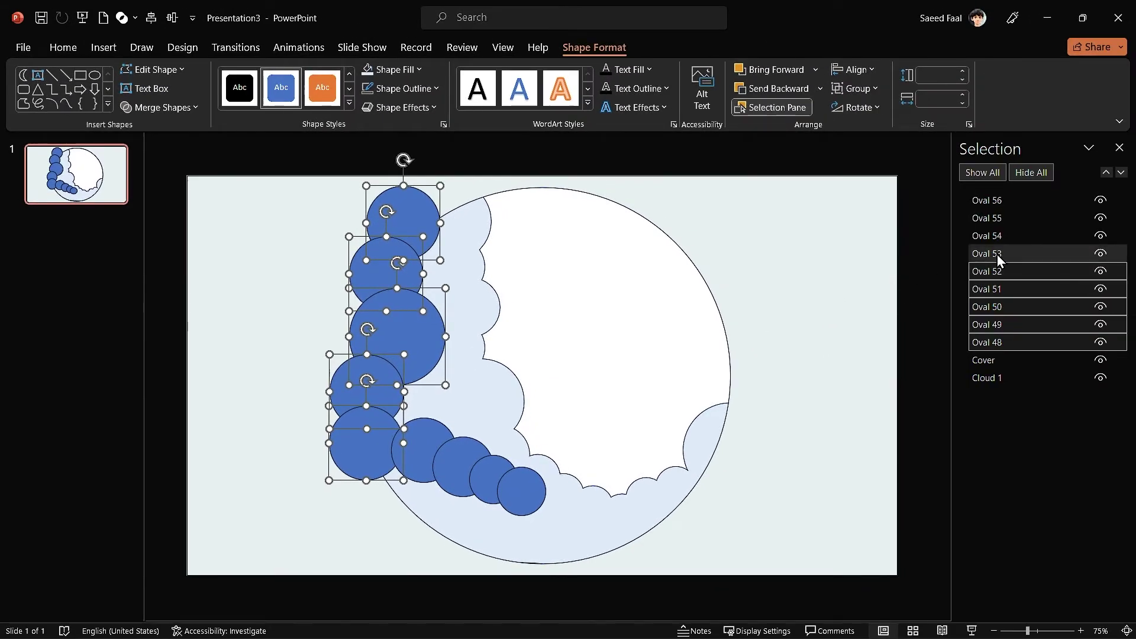
ctrl+click(997, 254)
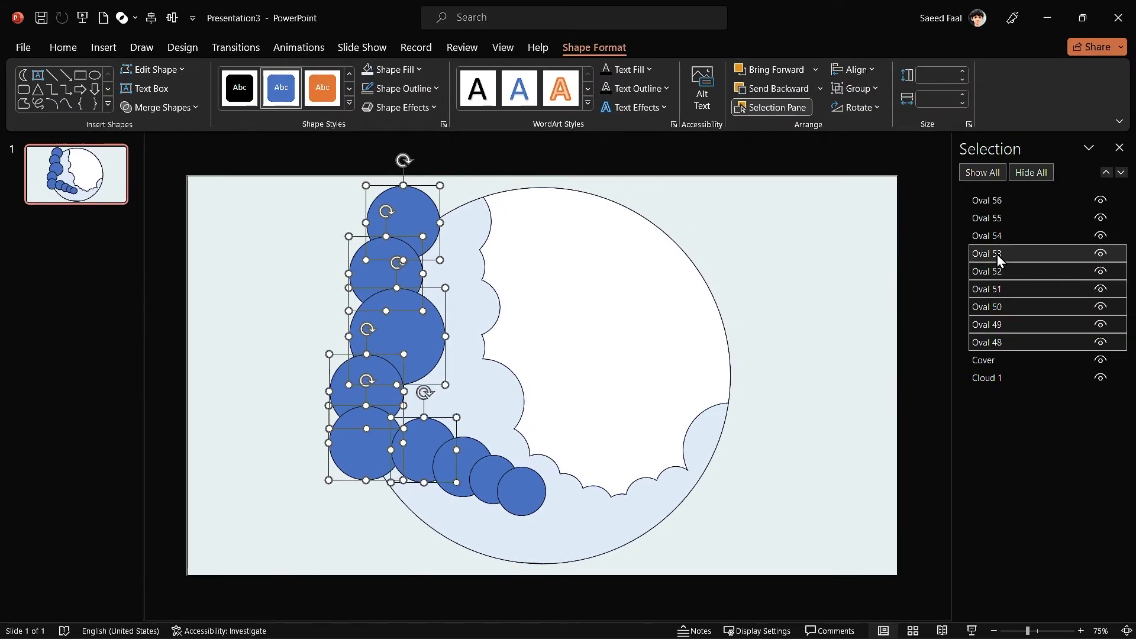
ctrl+click(1001, 237)
ctrl+click(1005, 221)
ctrl+click(1007, 202)
ctrl+click(1007, 202)
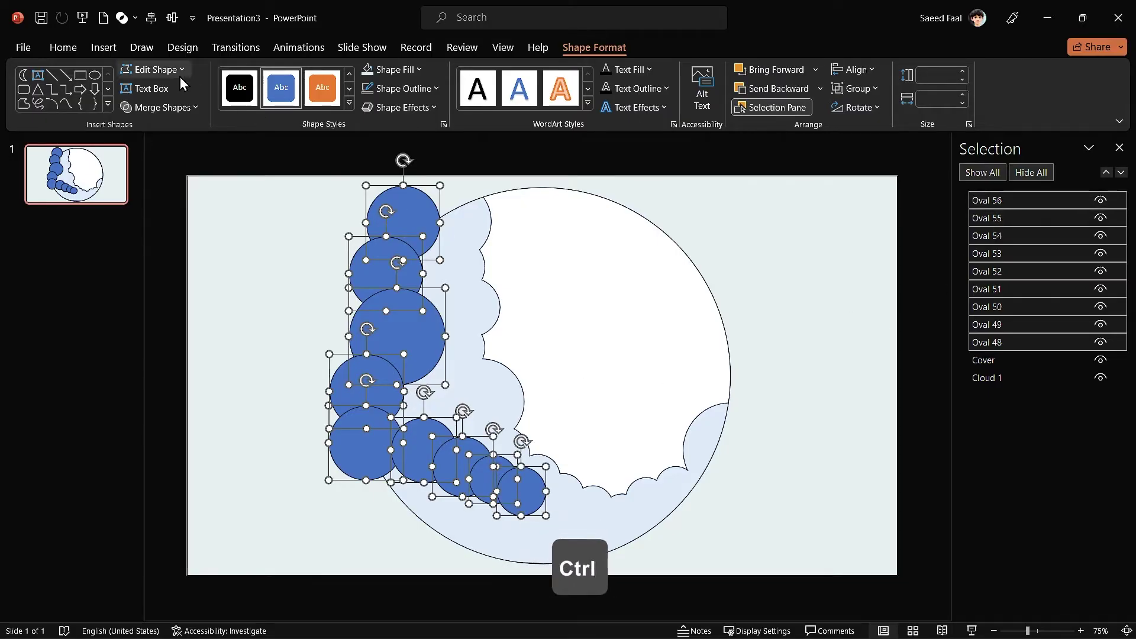
click(165, 110)
click(162, 129)
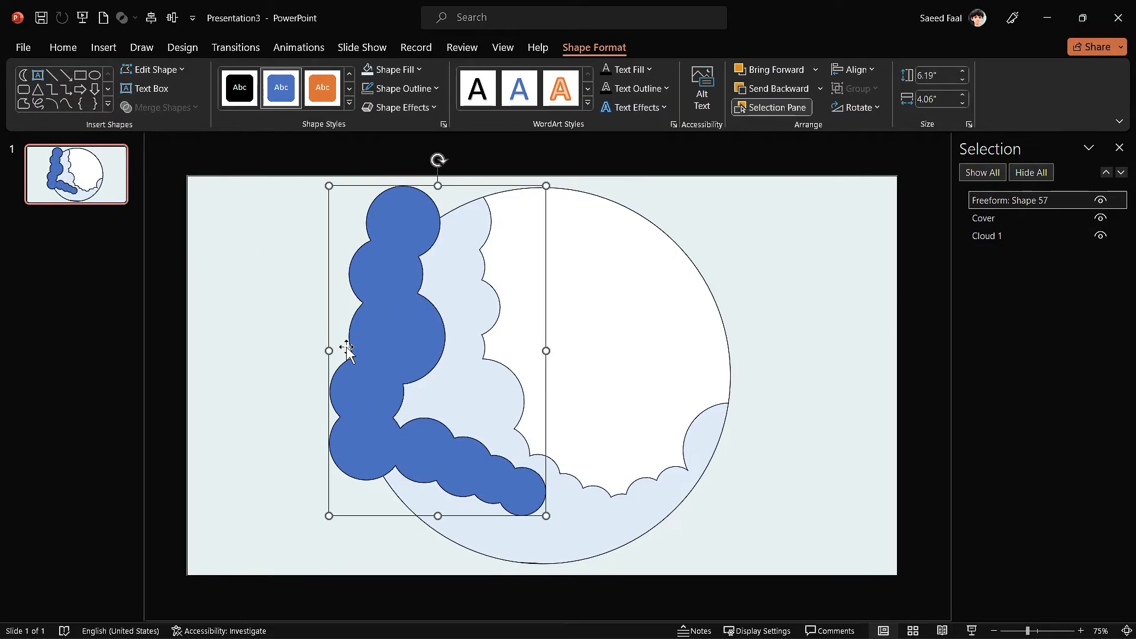
Step: Trace a freeform over the circles' left side and union it with them
click(24, 105)
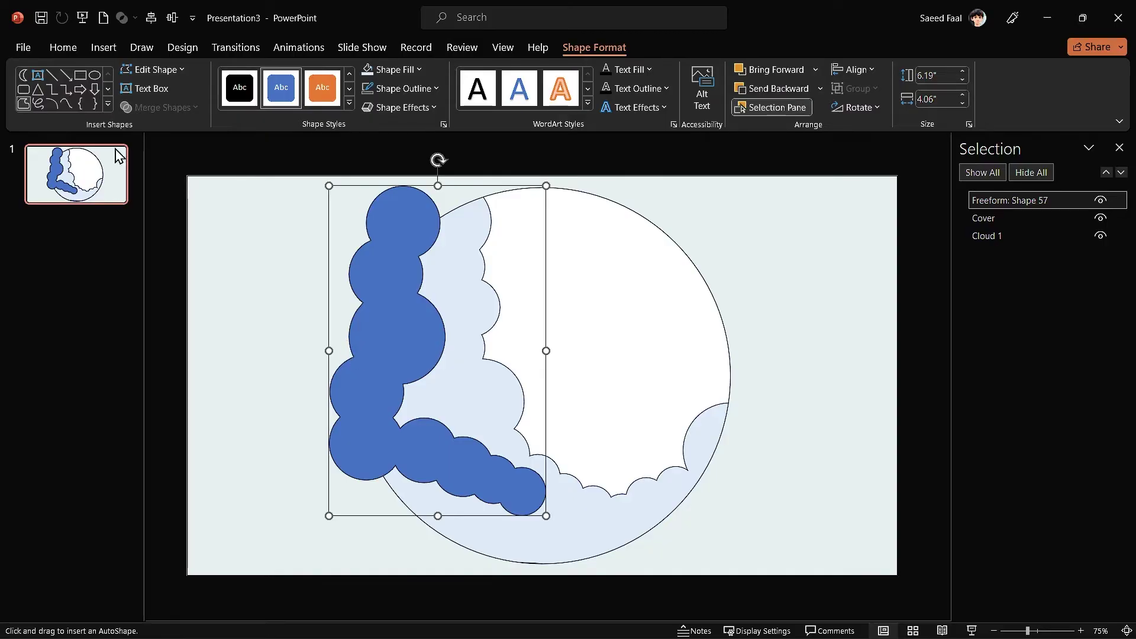
mouse_move(204, 190)
mouse_down()
mouse_move(350, 195)
mouse_move(396, 236)
mouse_move(375, 422)
mouse_up()
mouse_move(424, 451)
mouse_down()
mouse_move(512, 485)
mouse_move(325, 538)
mouse_move(206, 191)
mouse_up()
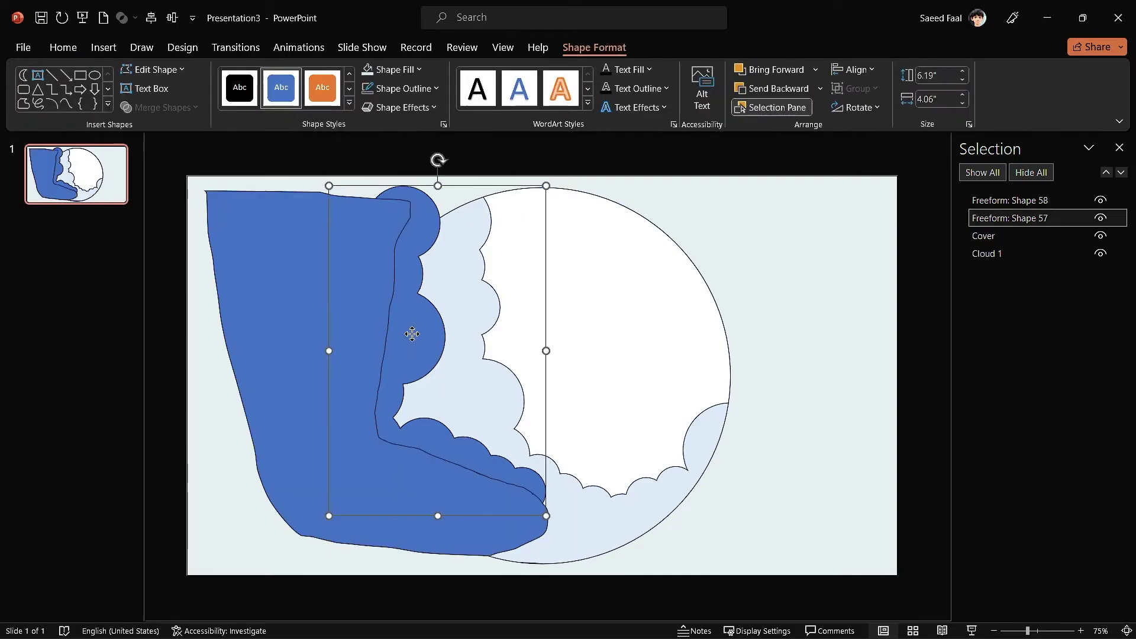
shift+click(284, 290)
click(169, 108)
click(166, 128)
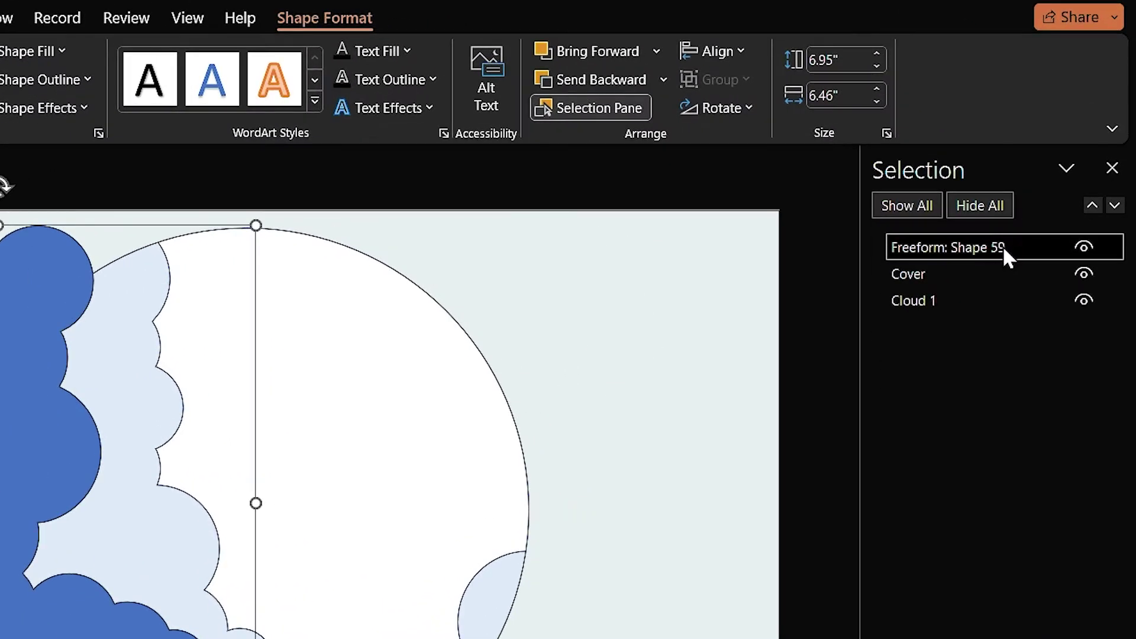
Step: Rename the merged shape 'Cloud 2', move it below Cover, and draw a bottom ellipse
double_click(1004, 248)
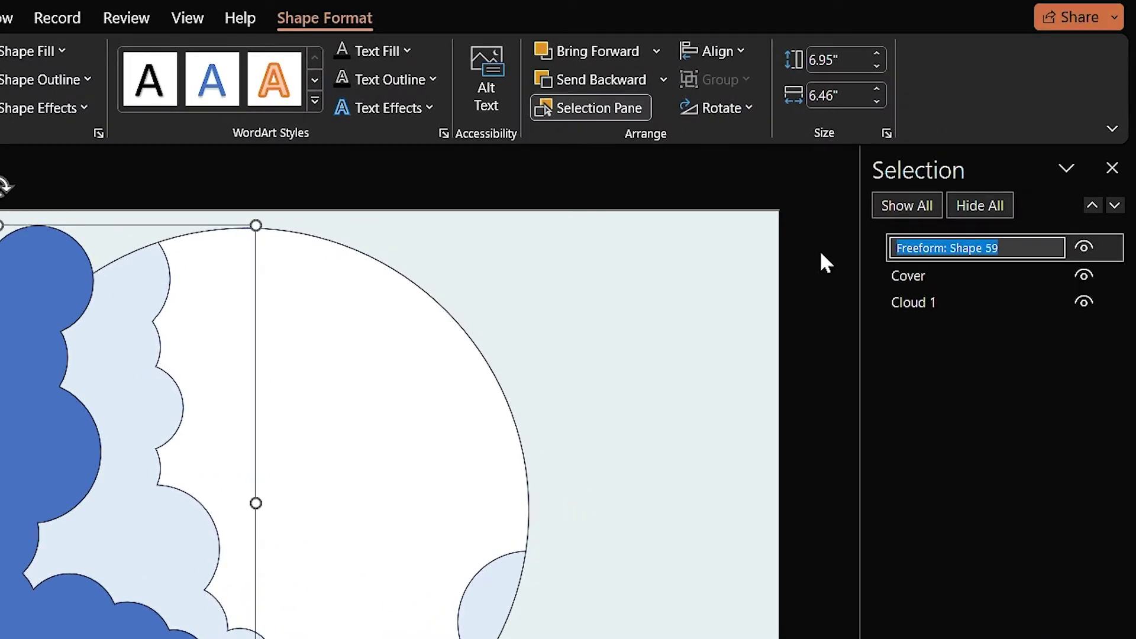
text(Cloud 2)
key(Return)
drag(978, 255, 978, 283)
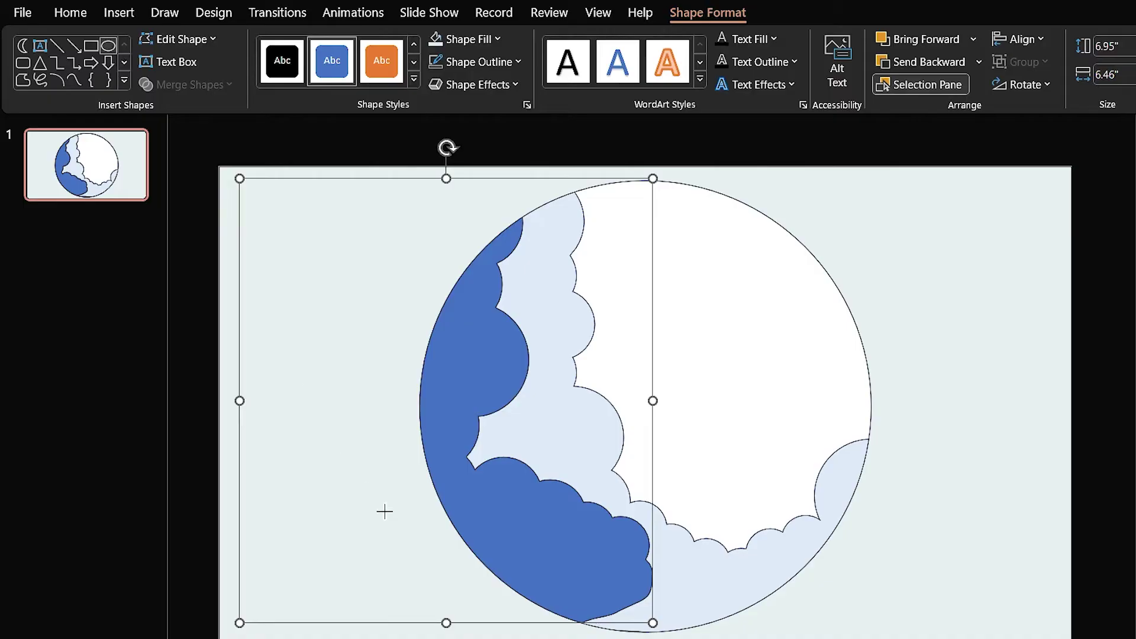
mouse_move(419, 512)
mouse_down()
mouse_move(490, 562)
mouse_move(648, 638)
mouse_move(723, 638)
mouse_up()
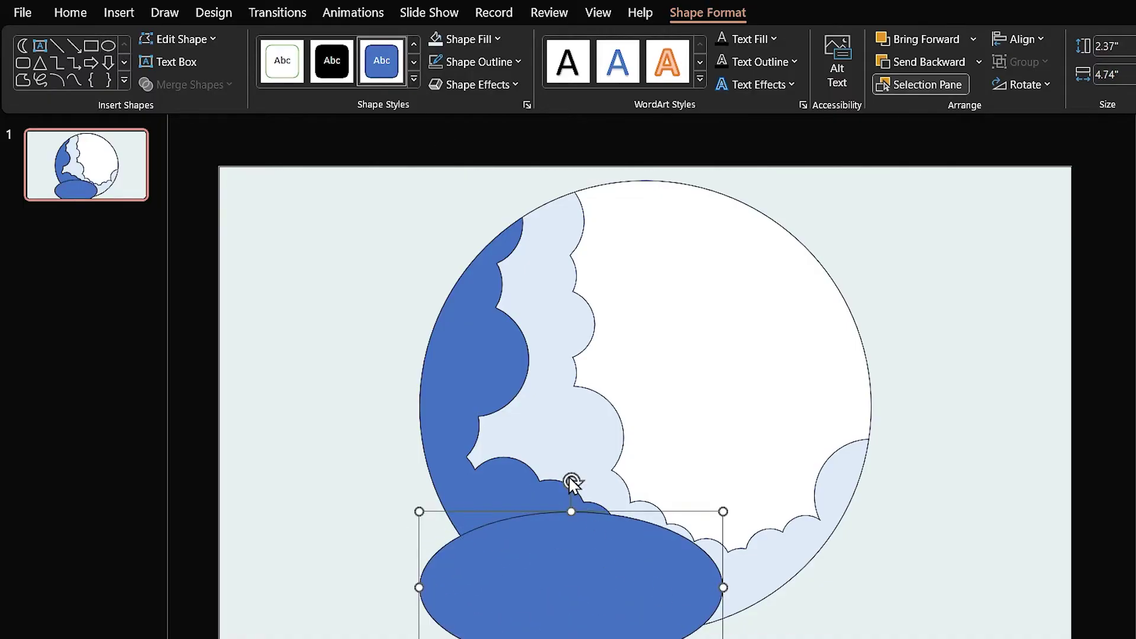
Step: Tilt two bottom ellipses and name them 'Hill 3' and 'Hill 2'
drag(572, 481, 585, 482)
double_click(1135, 194)
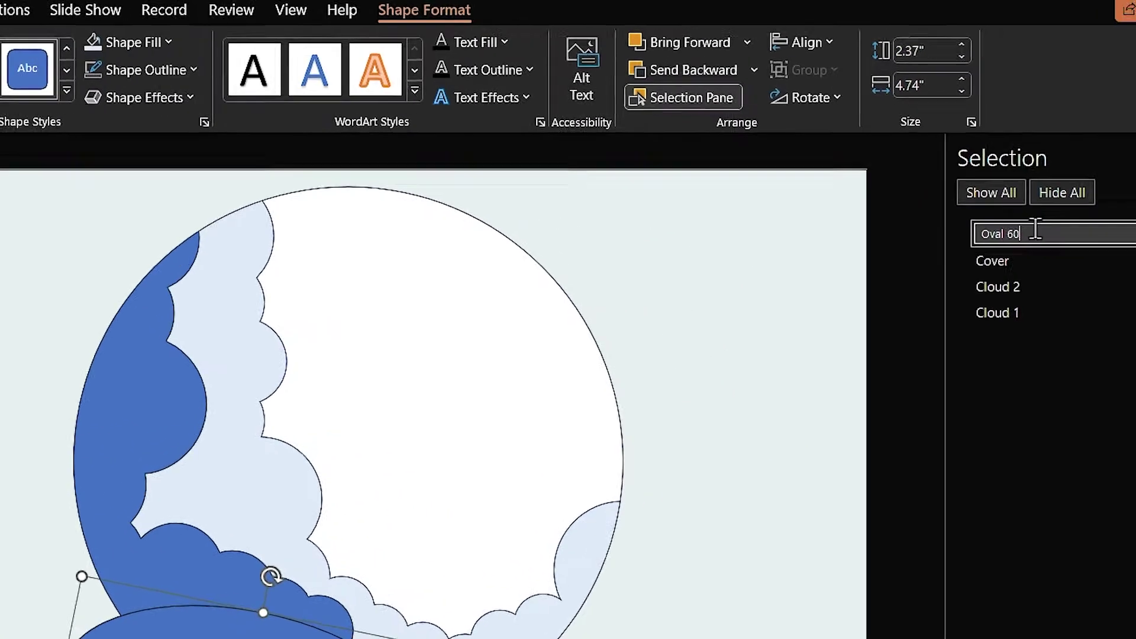
key(ctrl+a)
text(Hill 3)
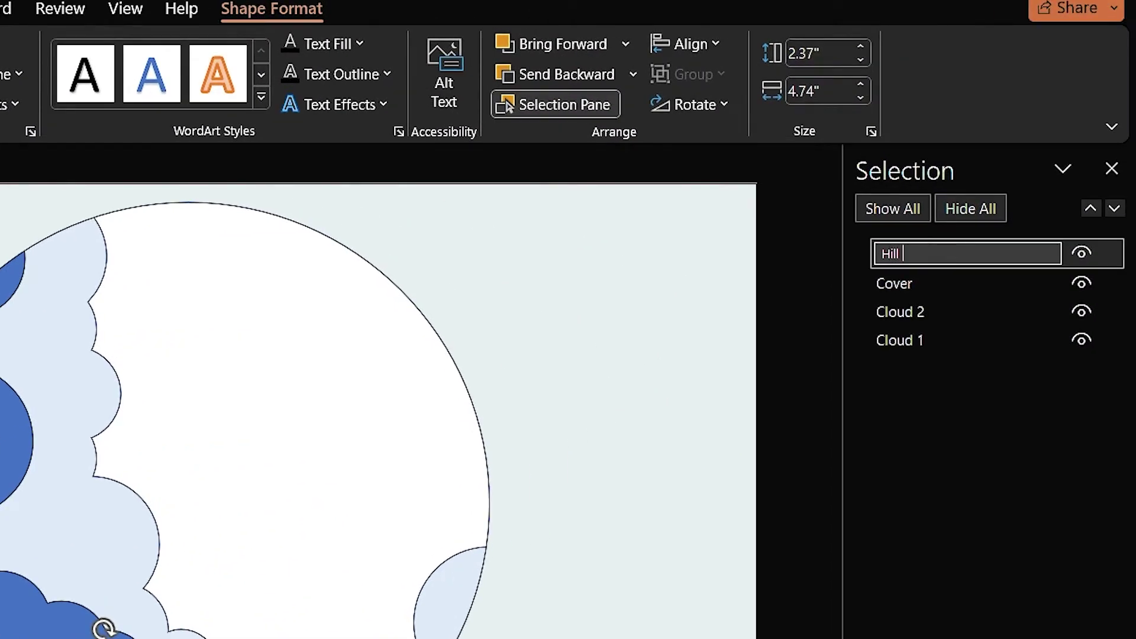
key(Return)
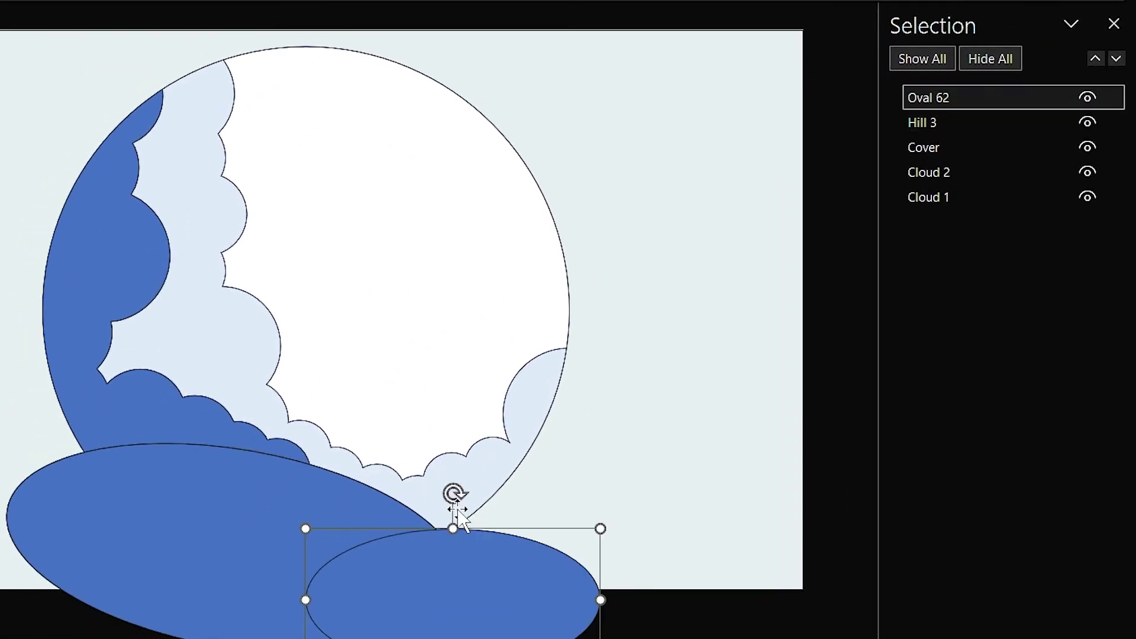
drag(356, 638, 322, 638)
click(957, 98)
click(957, 98)
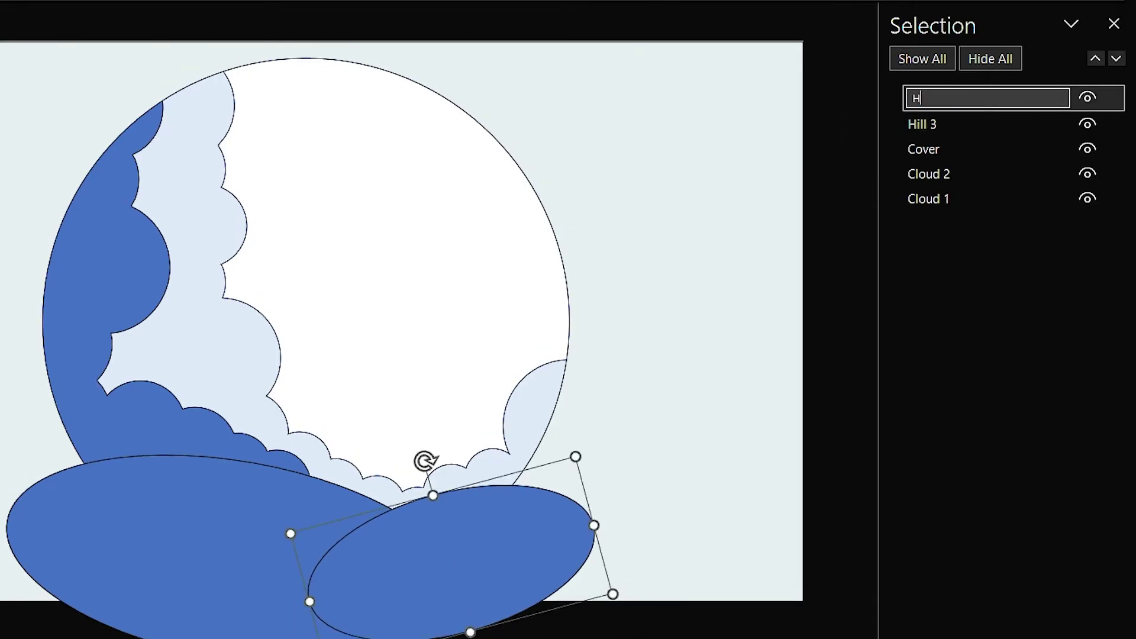
text(Hill 2)
key(Return)
Step: Draw a third ellipse, shift it left, and name it 'Hill 1'
mouse_move(106, 521)
mouse_down()
mouse_move(393, 636)
mouse_move(431, 606)
mouse_up()
key(alt+Right)
drag(292, 566, 236, 571)
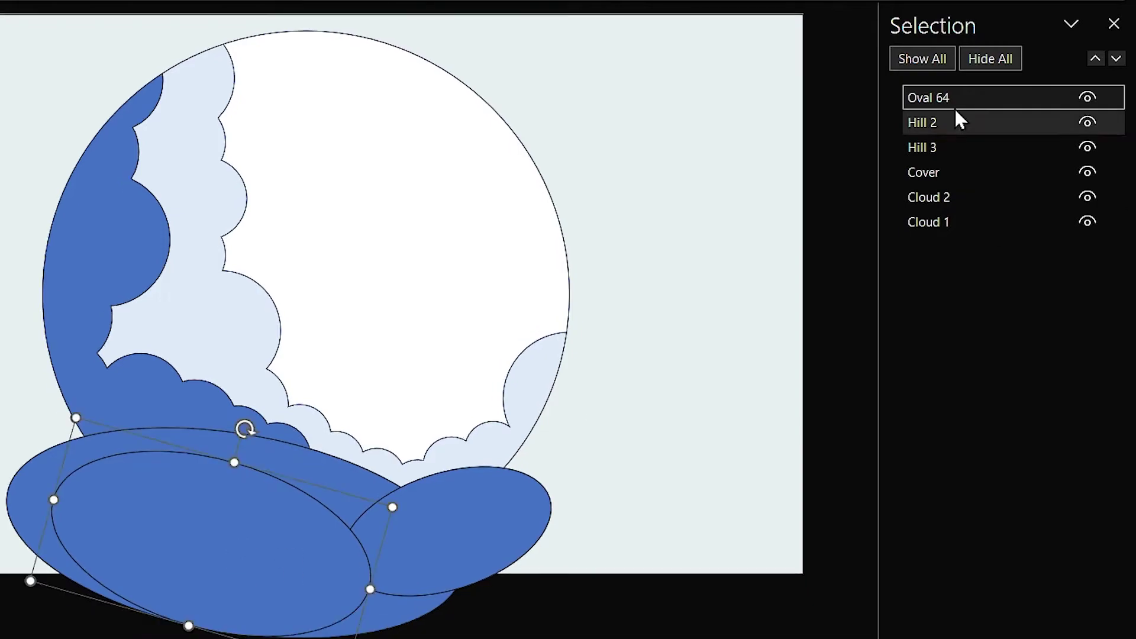
click(965, 98)
text(Hill 1)
key(Return)
click(103, 44)
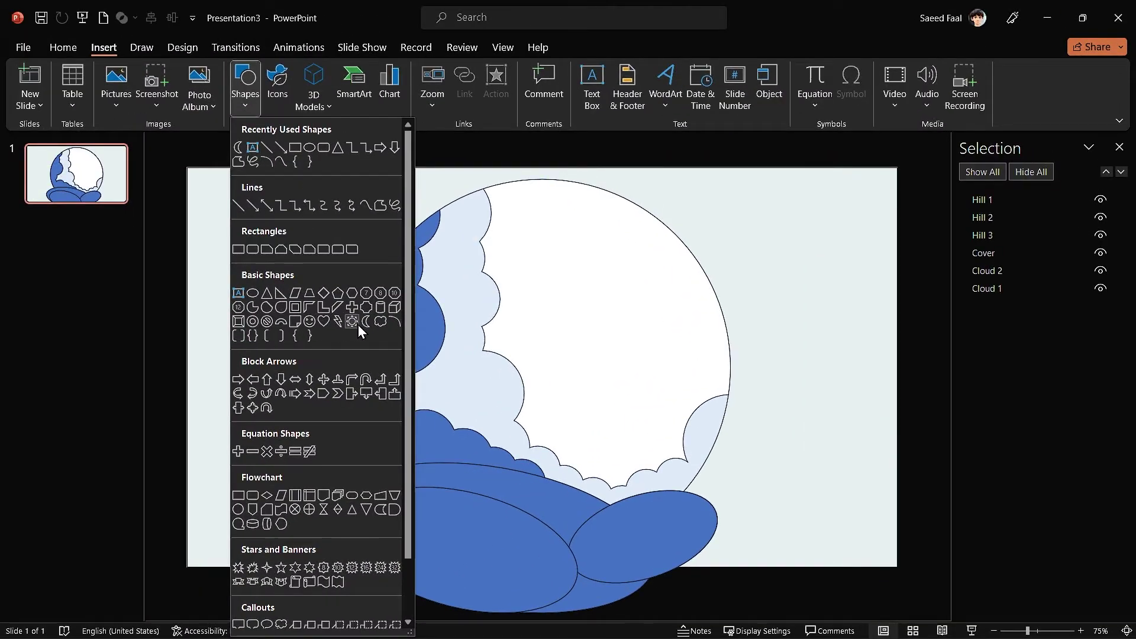
Step: Draw a rotated crescent moon inside the circle and name it 'Moon'
click(365, 322)
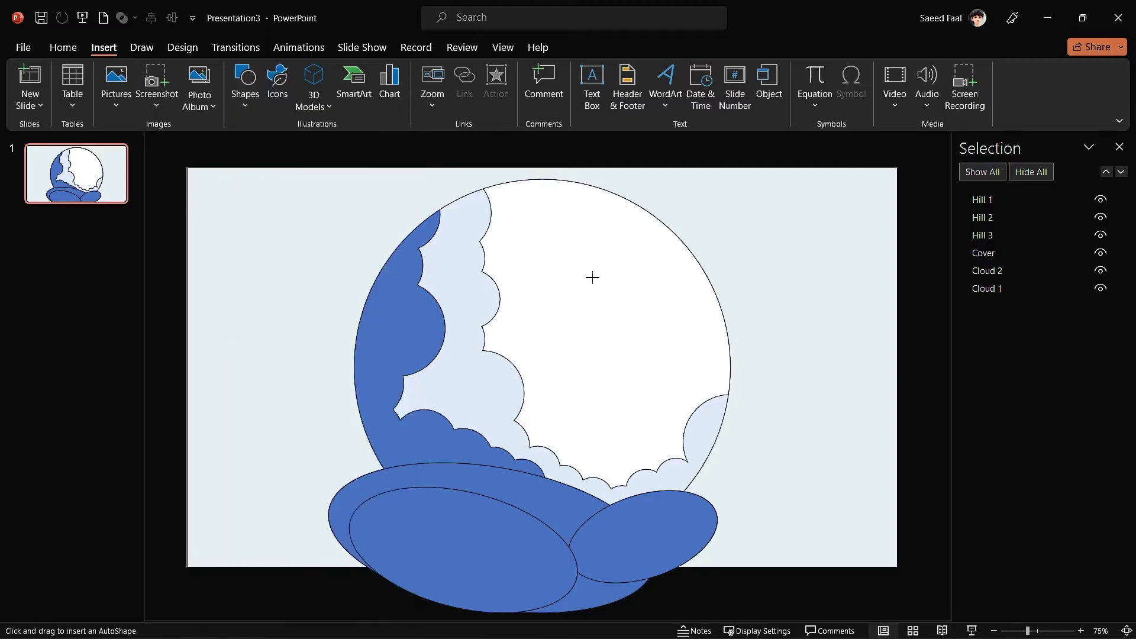
drag(592, 277, 636, 368)
drag(596, 389, 585, 367)
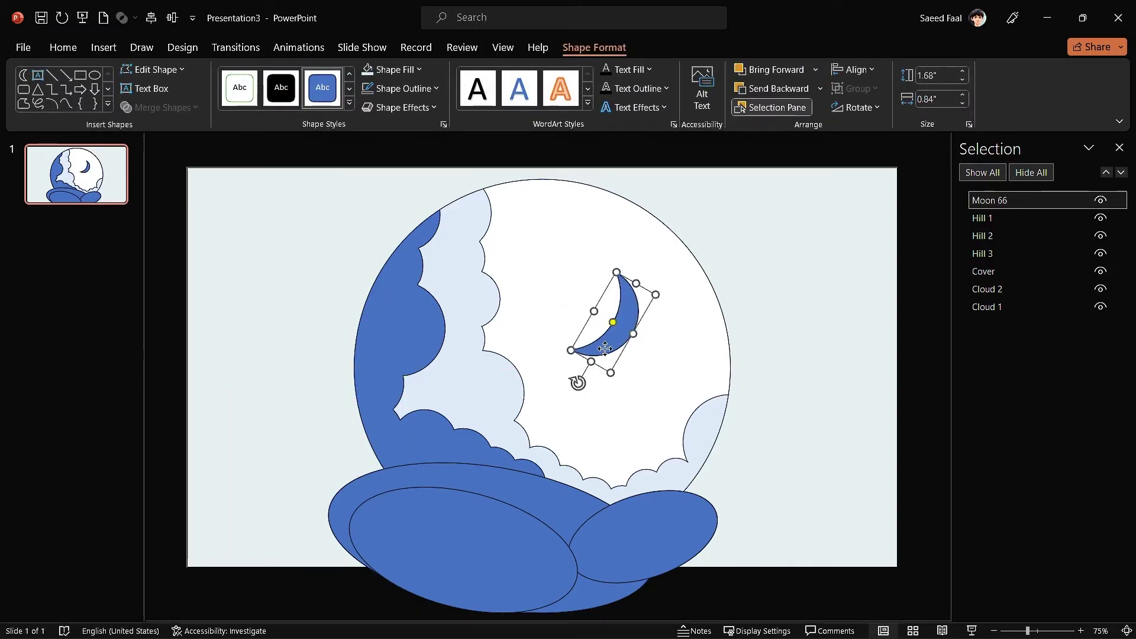
double_click(990, 200)
text(Moon)
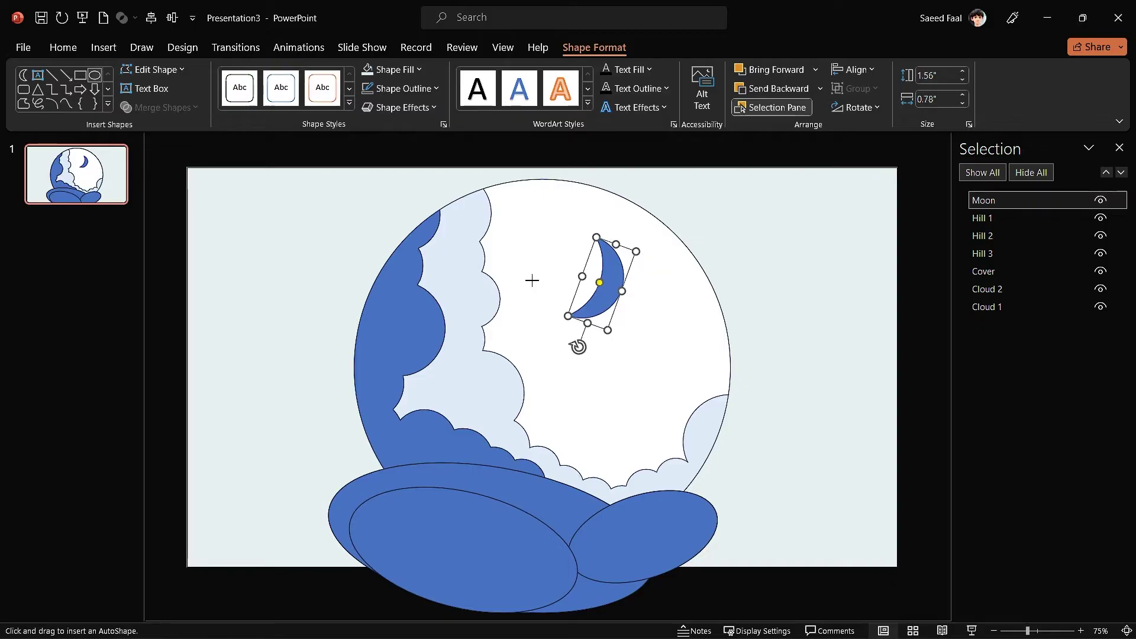
Step: Draw and duplicate small ovals beside the moon, then select all five
mouse_move(532, 280)
mouse_down()
mouse_move(581, 300)
mouse_move(524, 296)
mouse_move(577, 313)
mouse_up()
key(ctrl+d)
key(ctrl+d)
key(ctrl+d)
key(ctrl+d)
key(Escape)
click(577, 314)
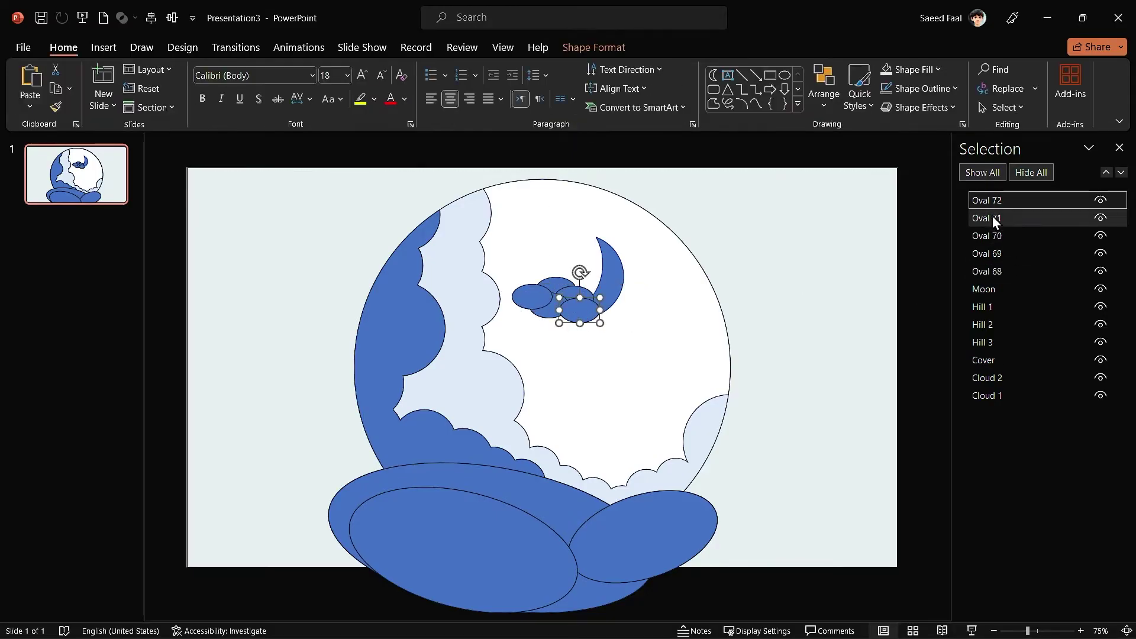
ctrl+click(992, 216)
ctrl+click(993, 236)
ctrl+click(993, 253)
ctrl+click(992, 272)
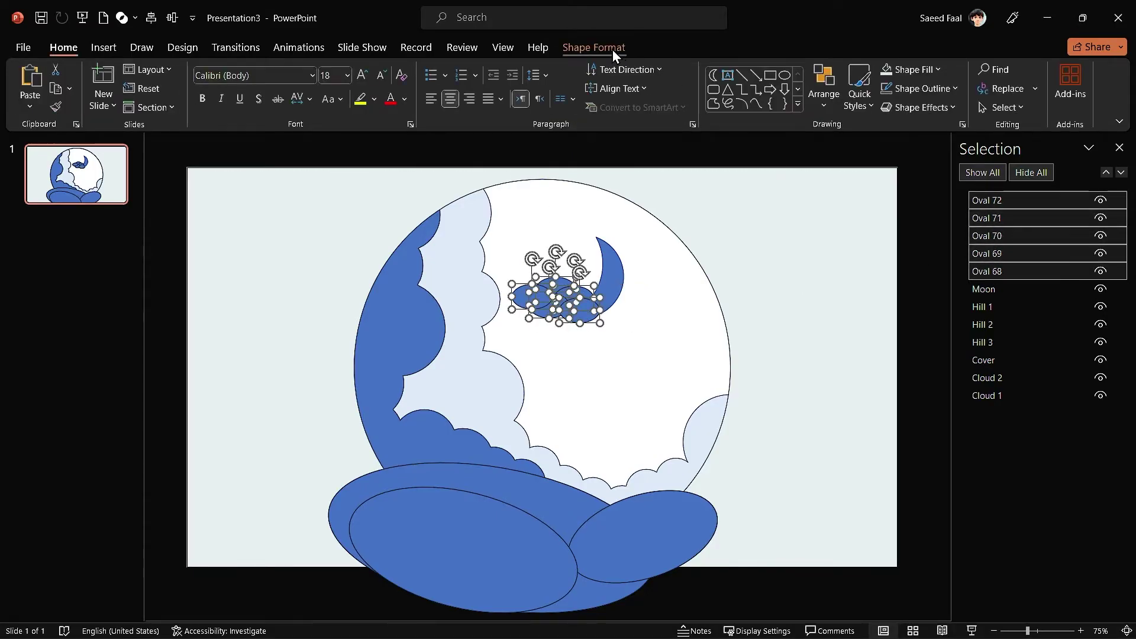
Step: Unite the five small ovals into one cloud named 'Cloud 3'
click(594, 47)
click(173, 108)
click(160, 127)
double_click(985, 200)
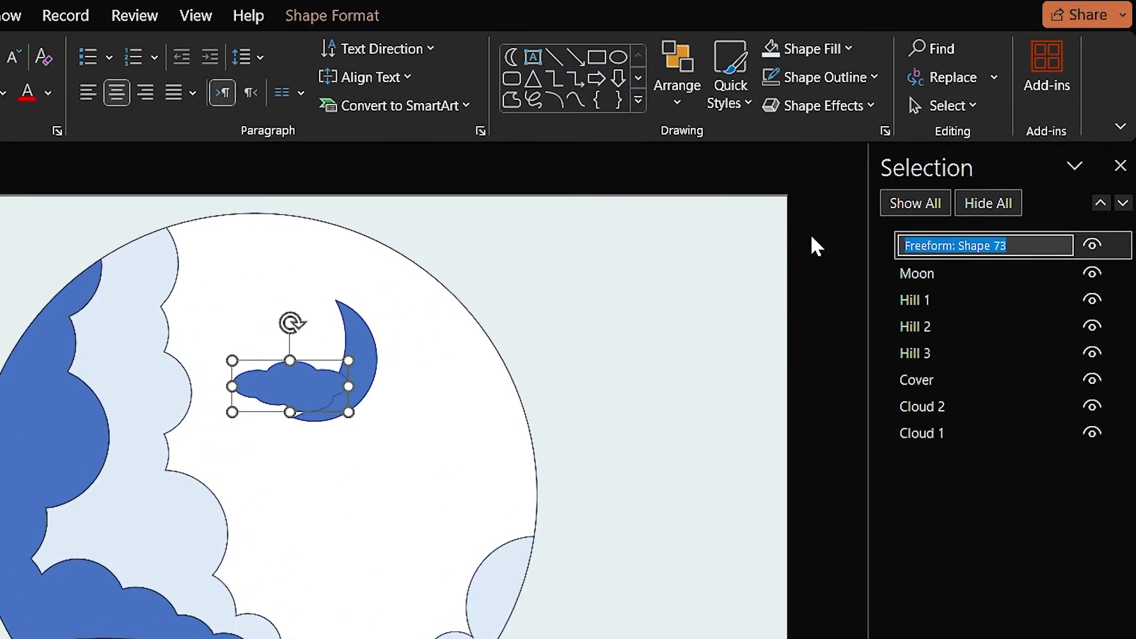
text(Cl)
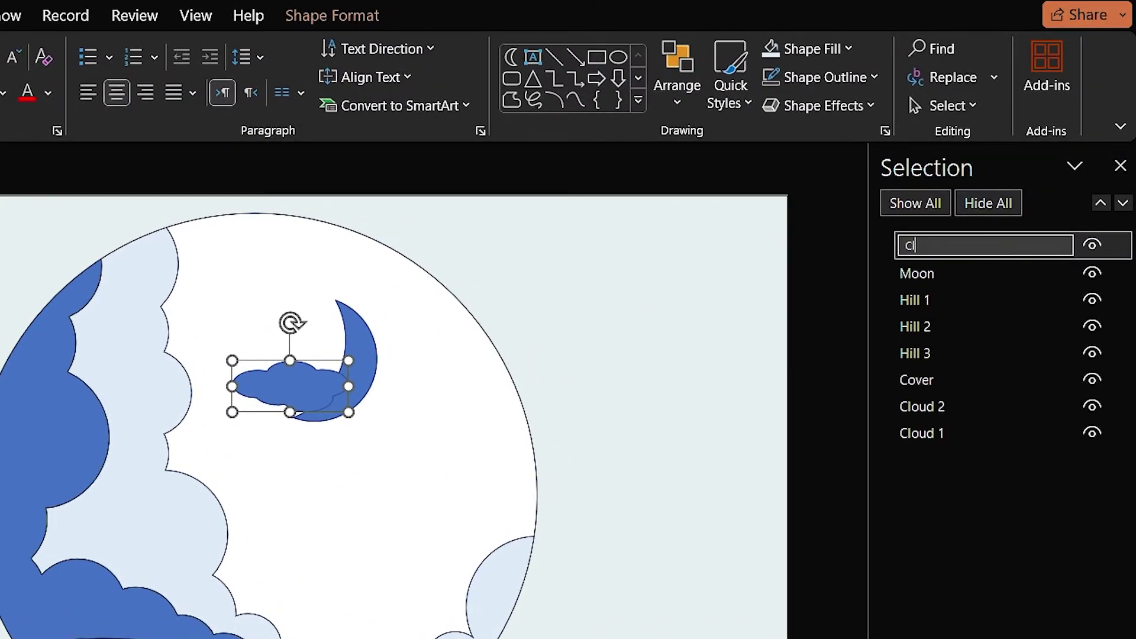
text(oud 3)
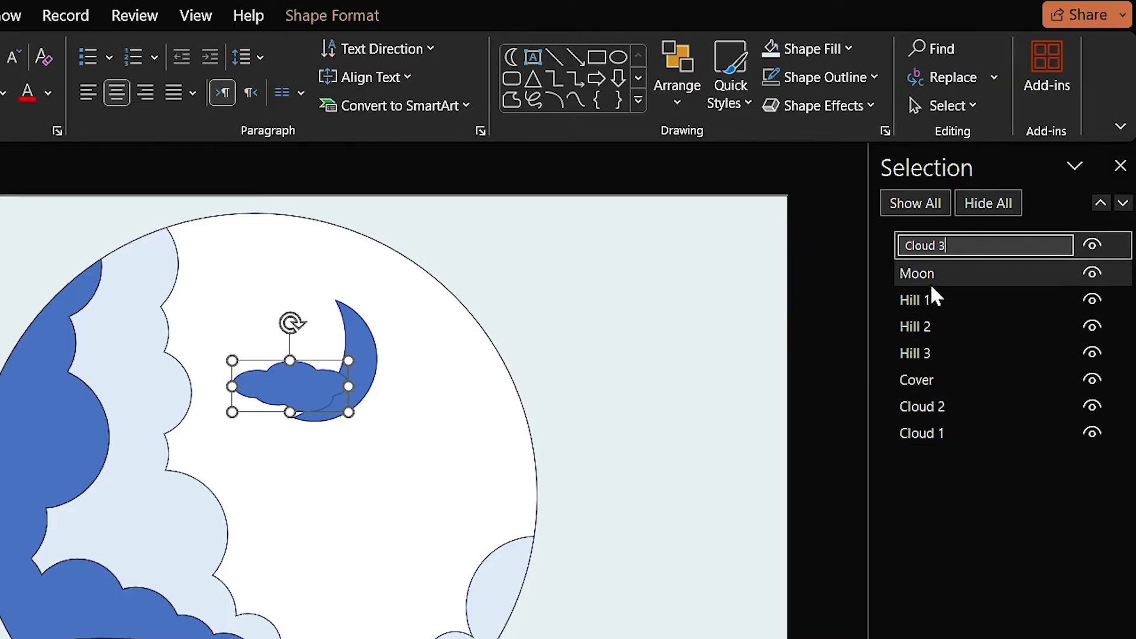
Step: Move Cover to the top of the stack, Moon to the bottom, and Cloud 3 just above Moon
click(951, 380)
drag(952, 378, 953, 238)
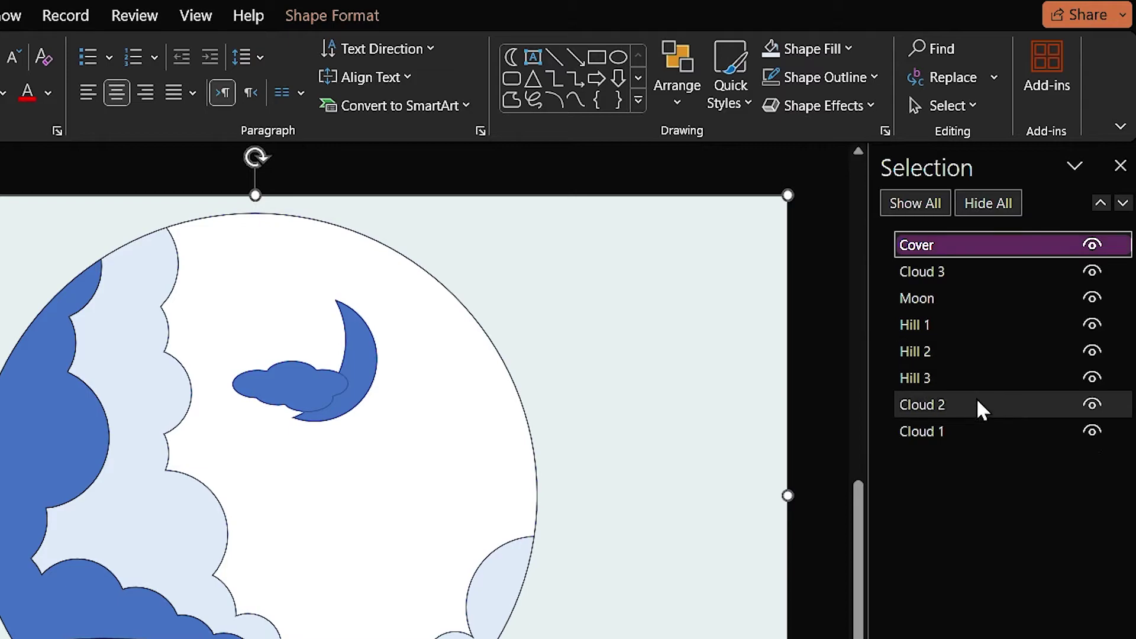
click(961, 323)
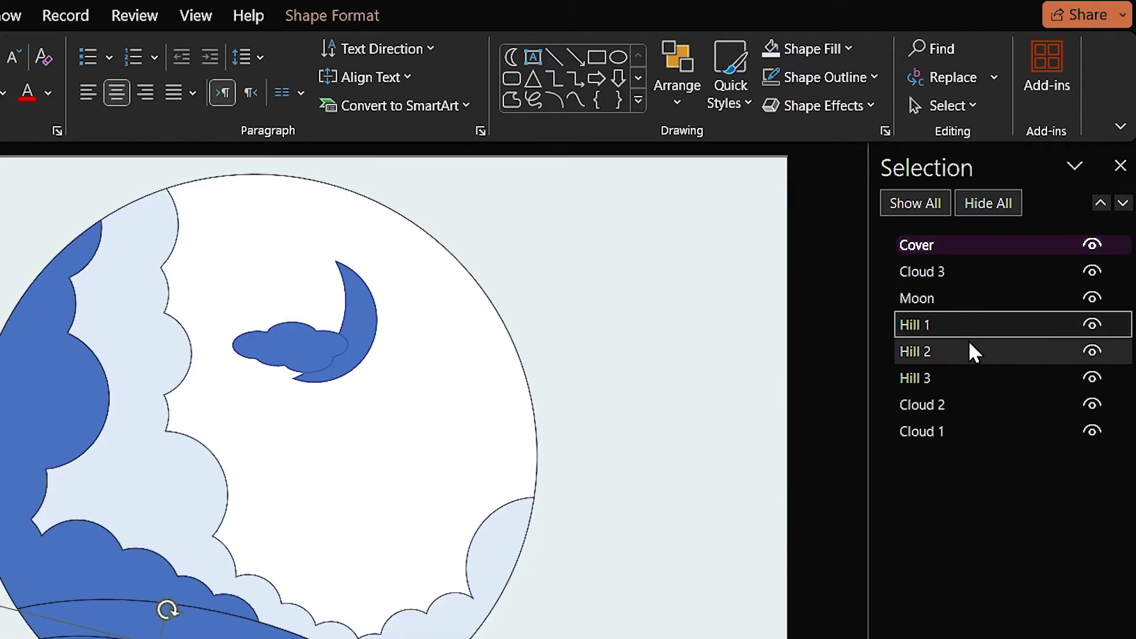
click(965, 350)
click(962, 374)
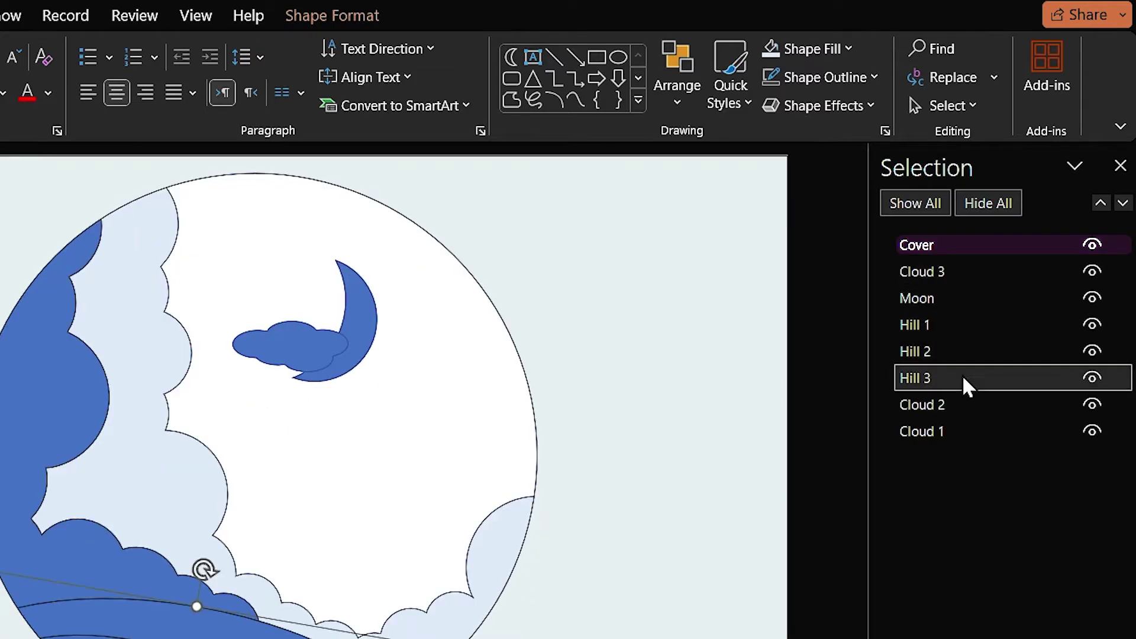
drag(942, 299, 954, 450)
drag(949, 279, 947, 418)
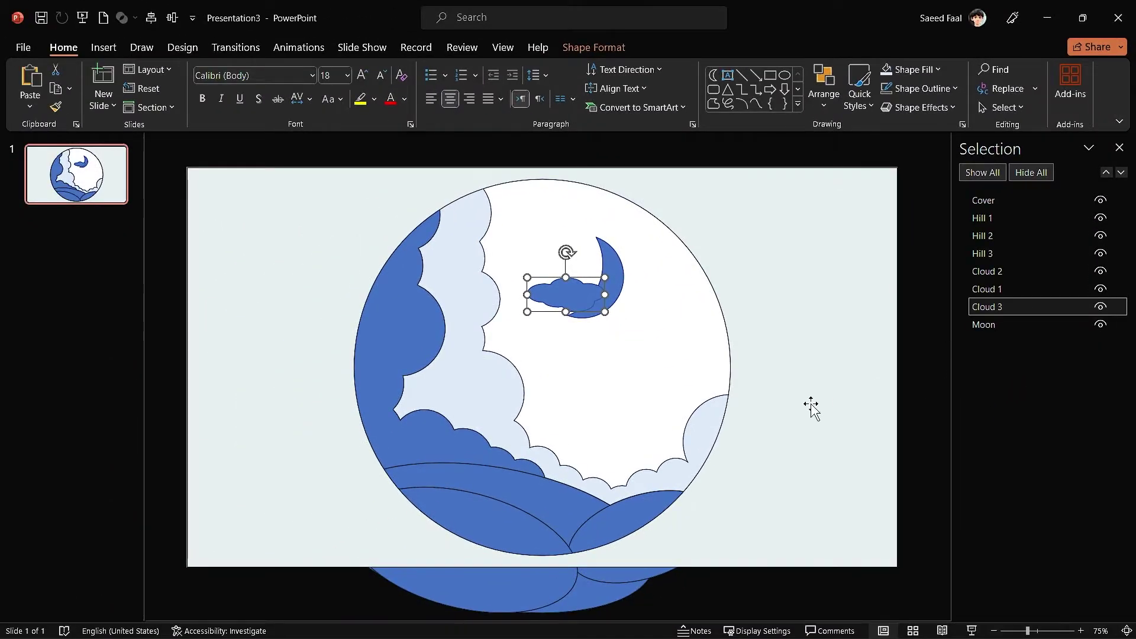
click(809, 407)
Step: Remove the outlines from every shape on the slide
key(ctrl+a)
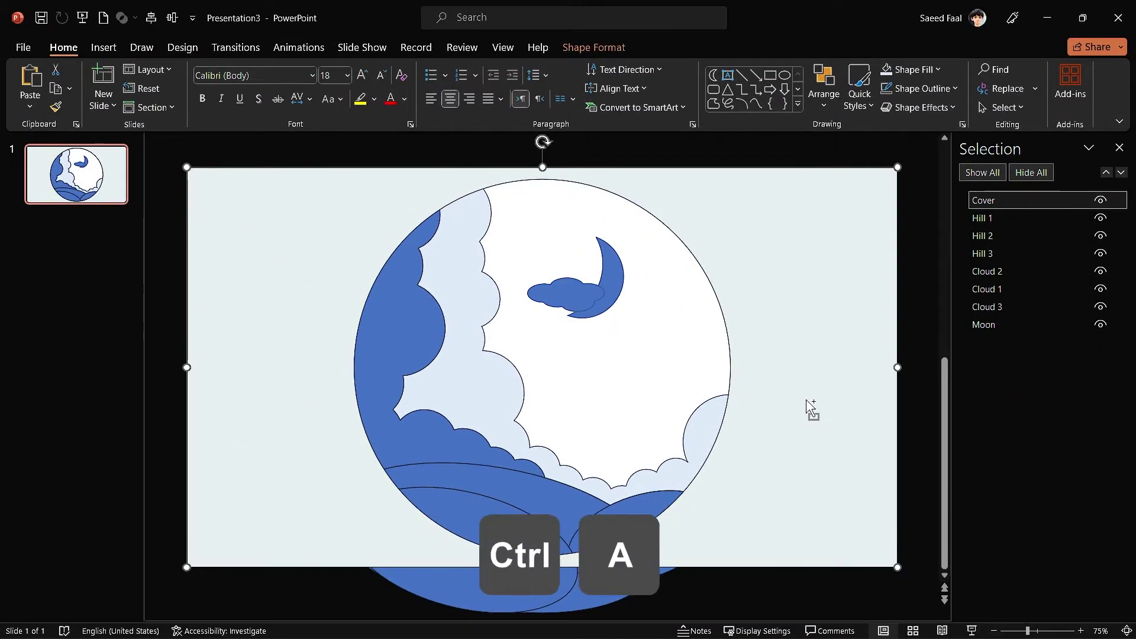
click(594, 46)
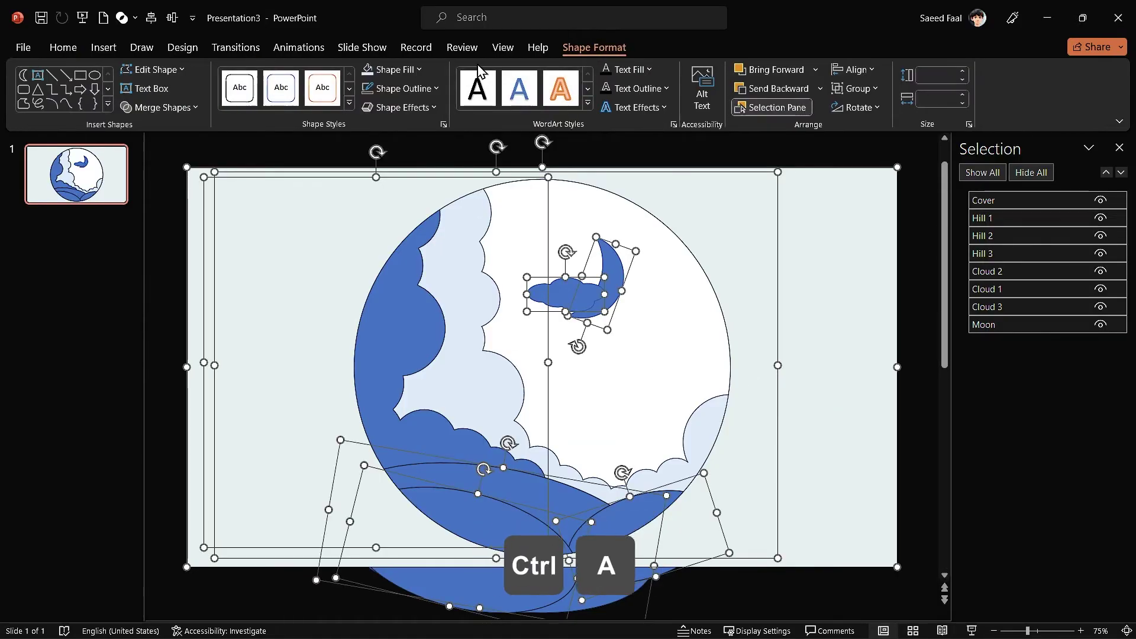
click(401, 88)
click(401, 294)
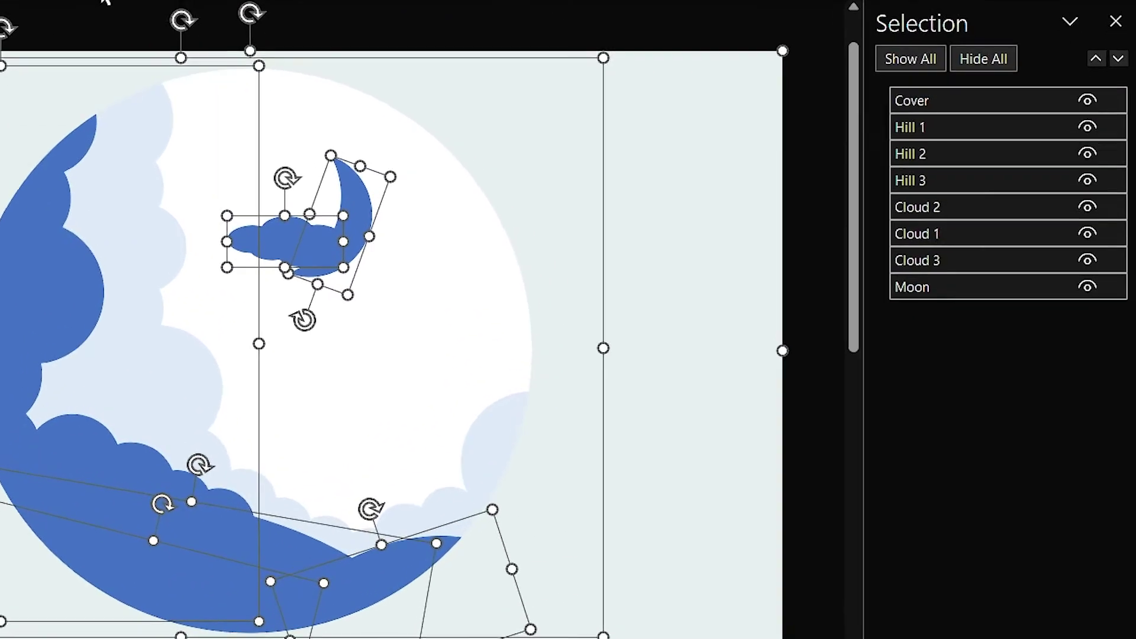
Step: Give all shapes an outer shadow with 40% transparency, 103% size and 22 pt blur
click(105, 1)
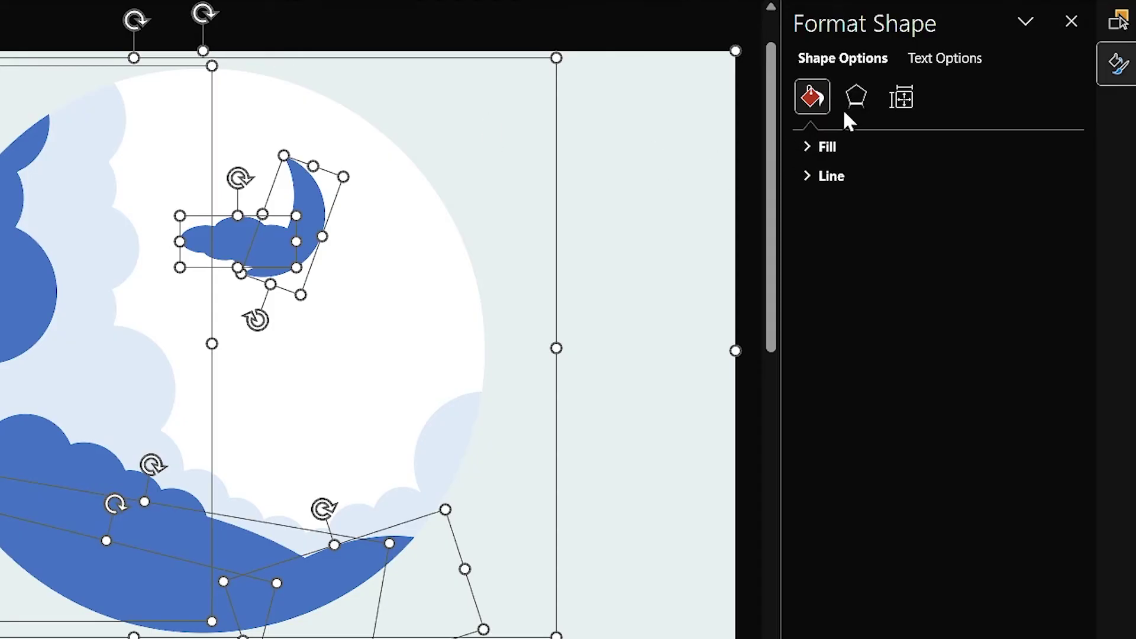
click(858, 96)
click(834, 147)
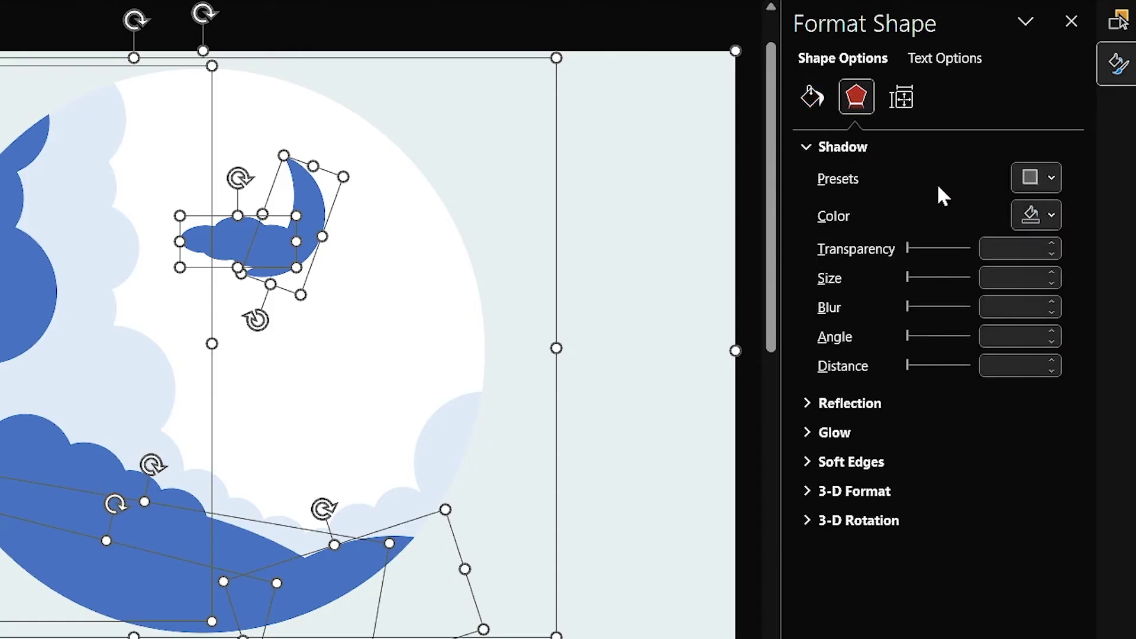
click(1035, 178)
click(957, 360)
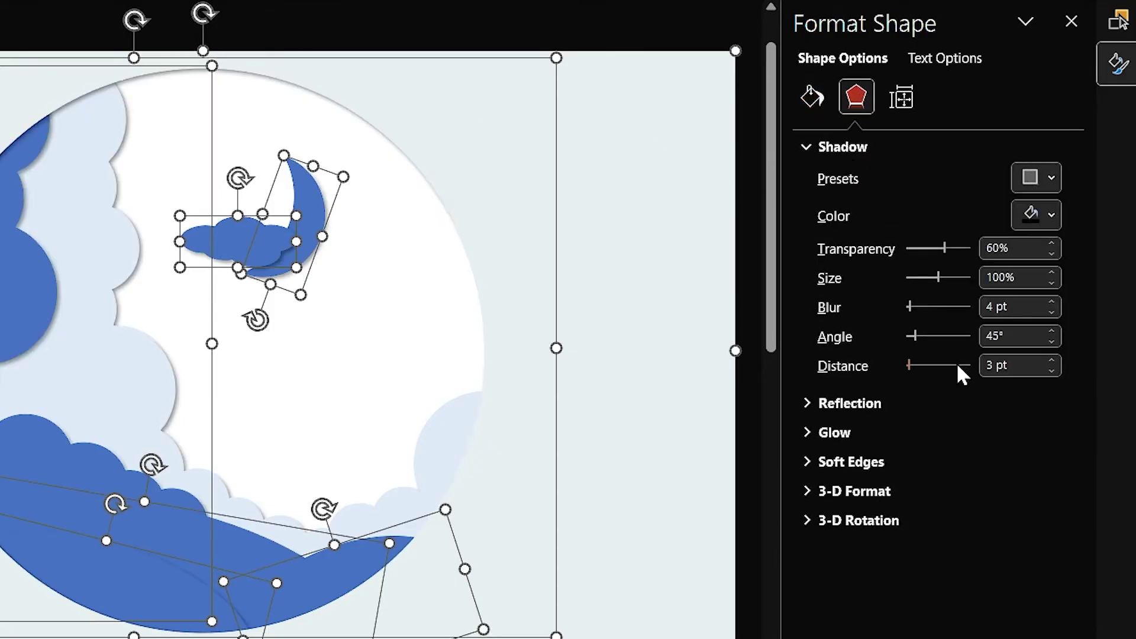
click(1018, 249)
text(40)
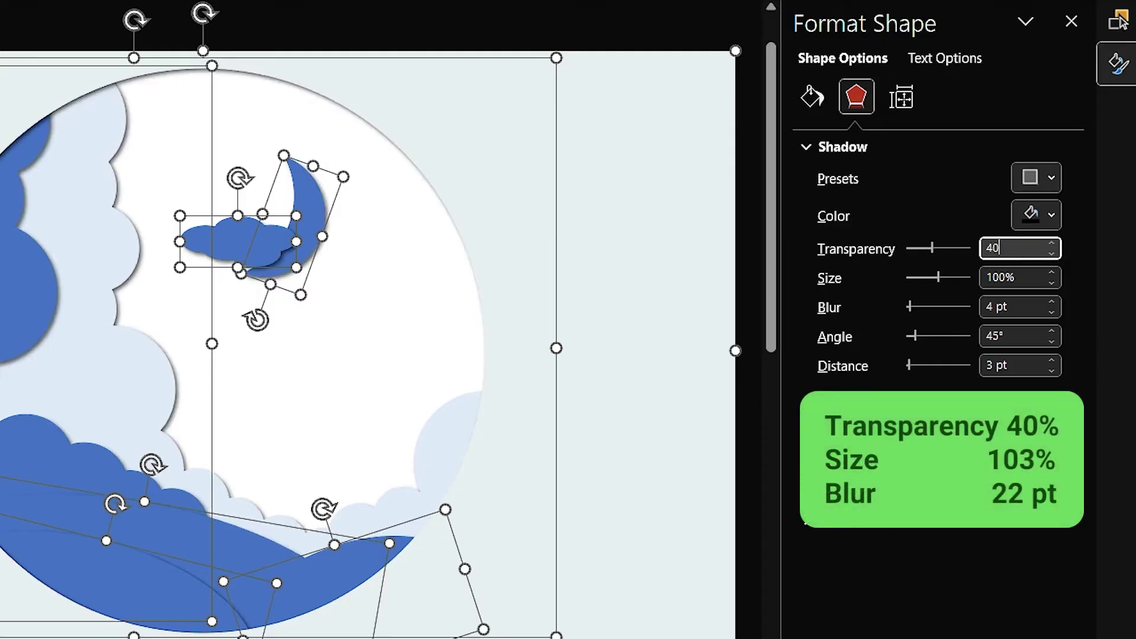
key(Tab)
text(103)
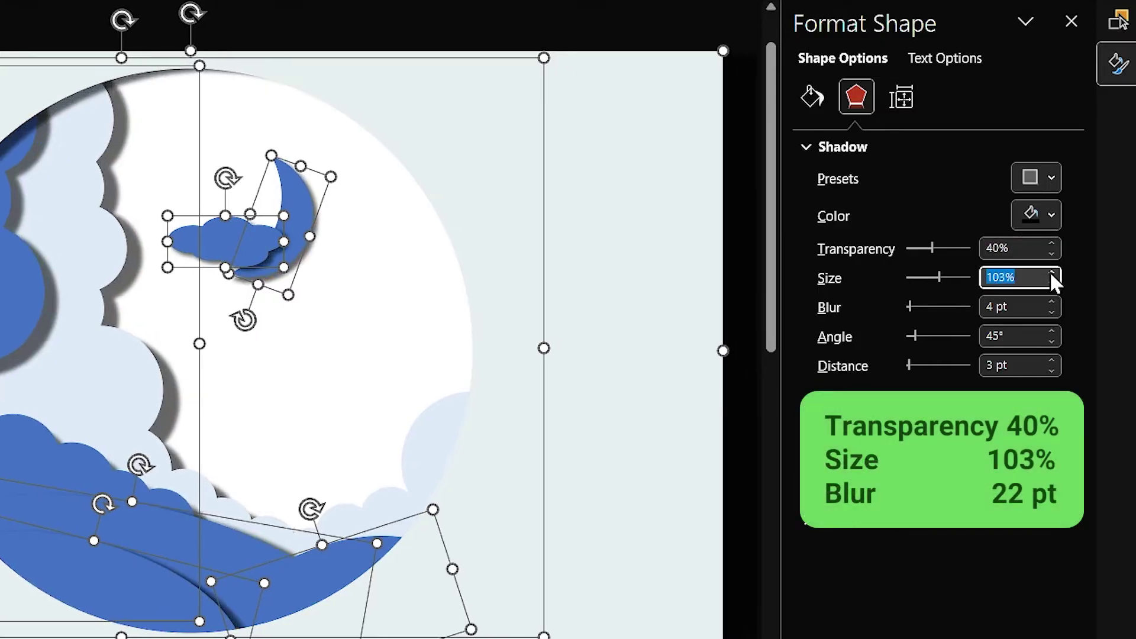
click(1024, 307)
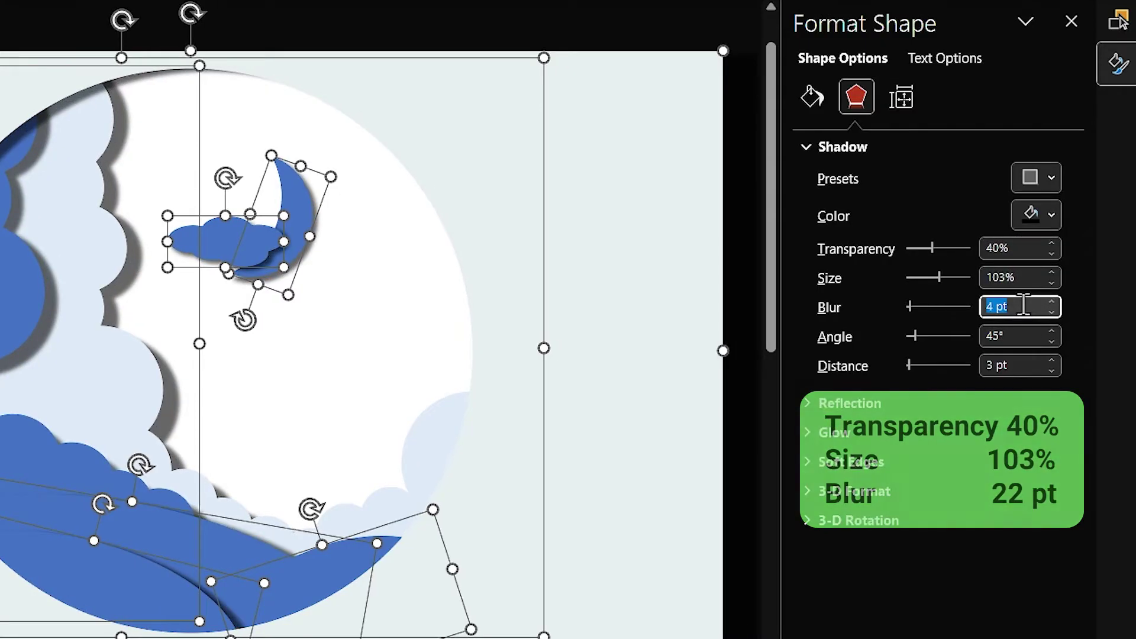
text(22)
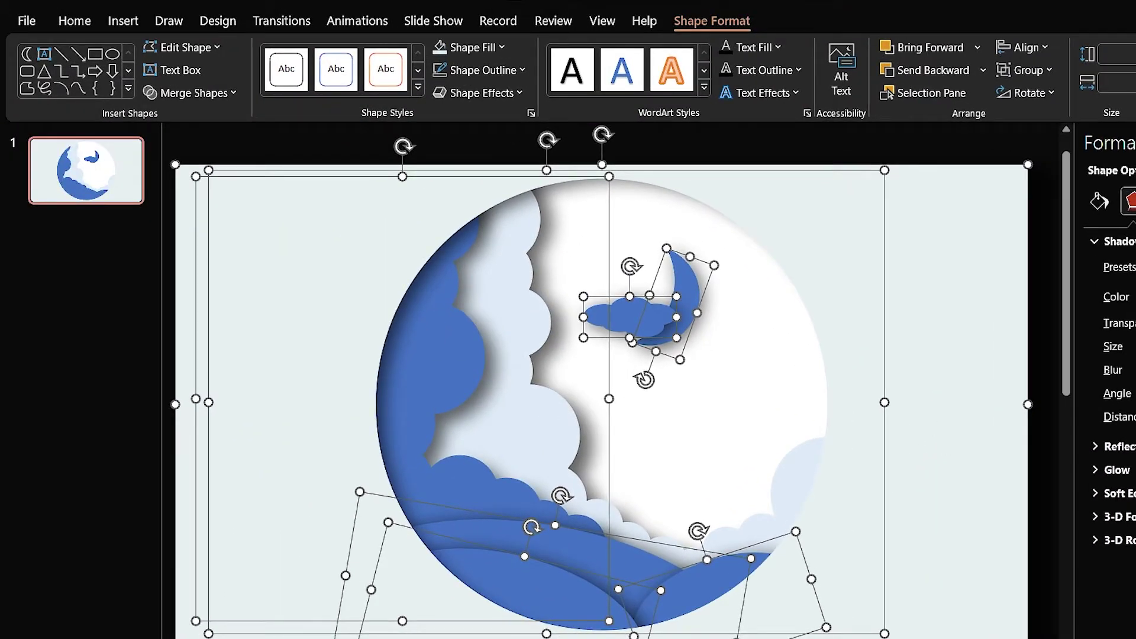
Step: Send the bottom and right-hand waves behind the scene
click(472, 47)
key(Escape)
click(522, 557)
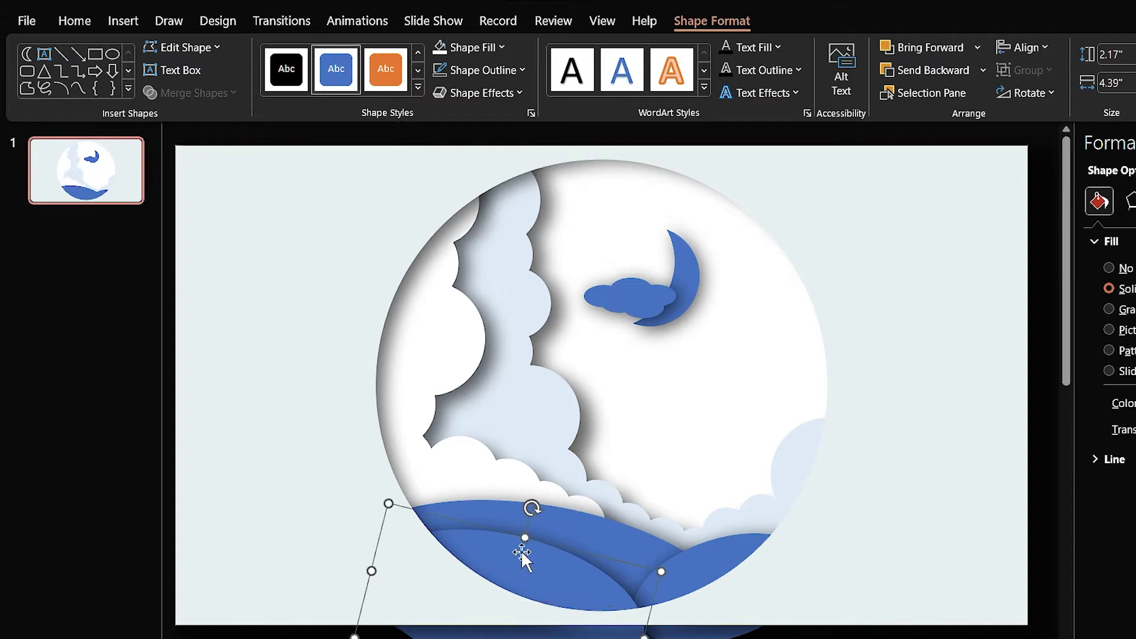
key(ctrl+shift+bracketleft)
key(Tab)
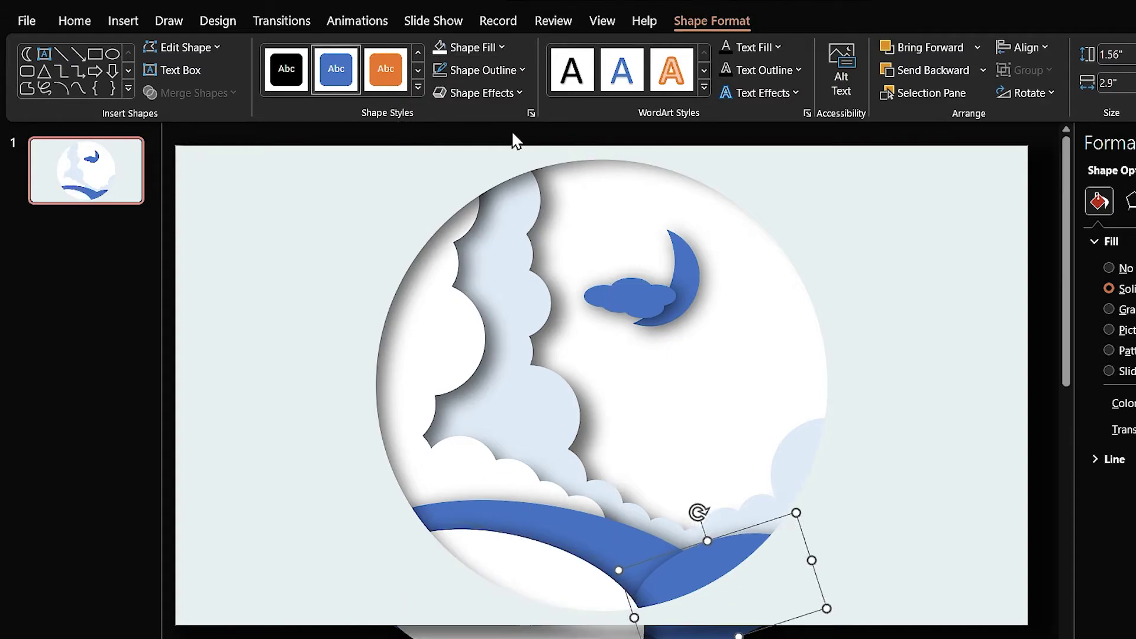
key(ctrl+shift+bracketleft)
Step: Fill the small cloud white and the moon a pale colour
key(Tab)
click(441, 50)
key(Tab)
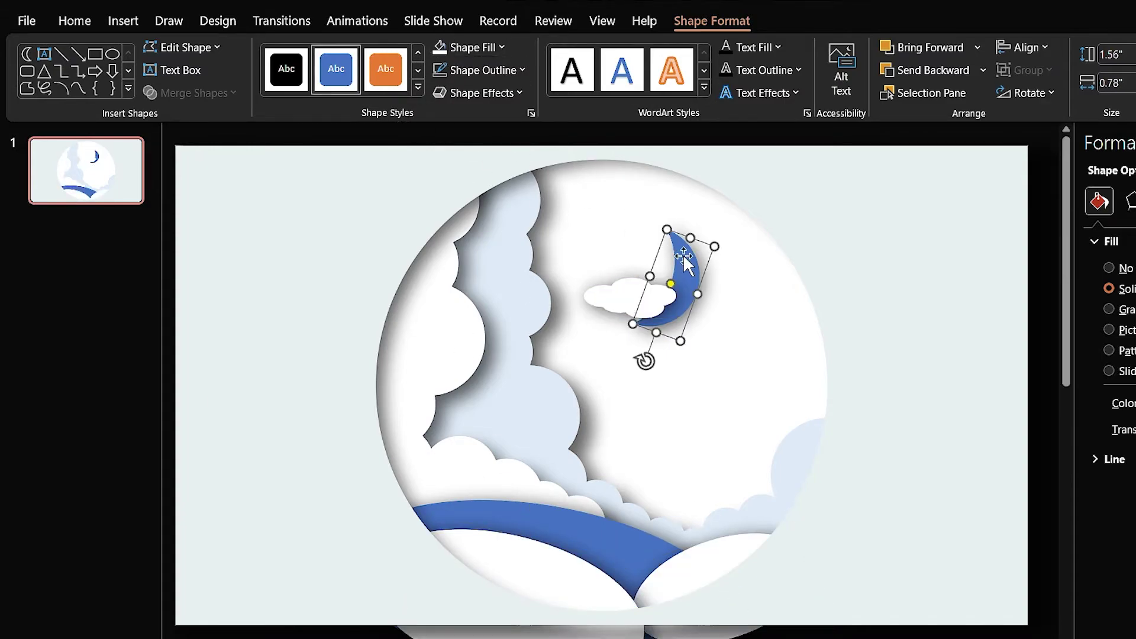
click(467, 47)
click(553, 127)
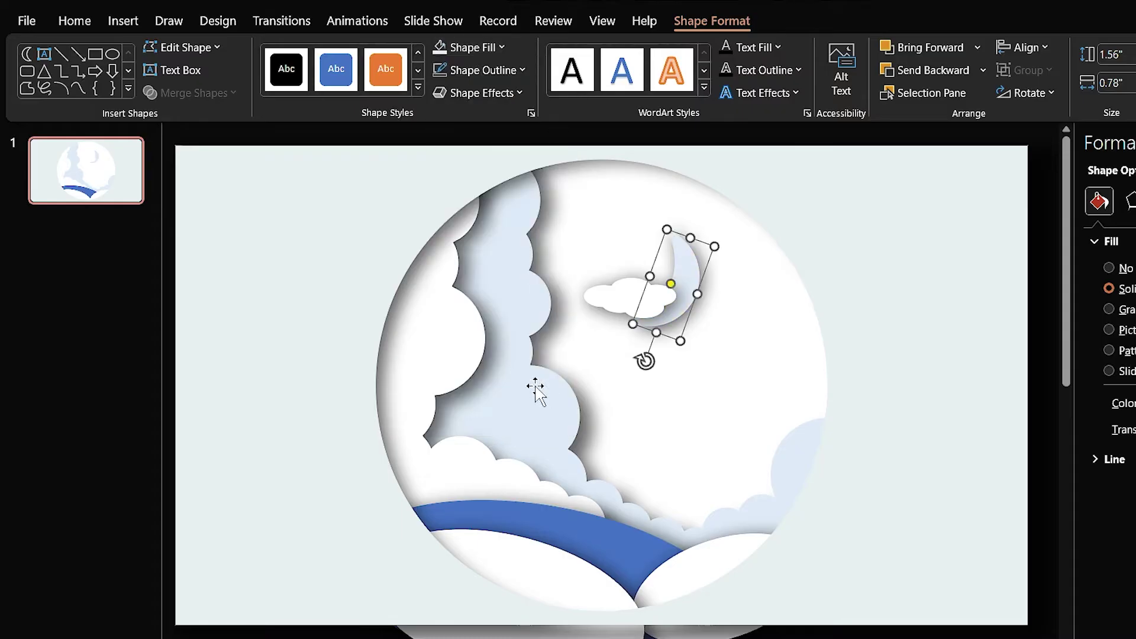
Step: Send the remaining blue wave behind the scene
click(555, 524)
key(ctrl+shift+bracketleft)
click(95, 54)
Step: Draw a blue rectangle stretched across the full width of the slide top
drag(261, 183, 500, 314)
drag(355, 256, 264, 203)
drag(411, 200, 1023, 200)
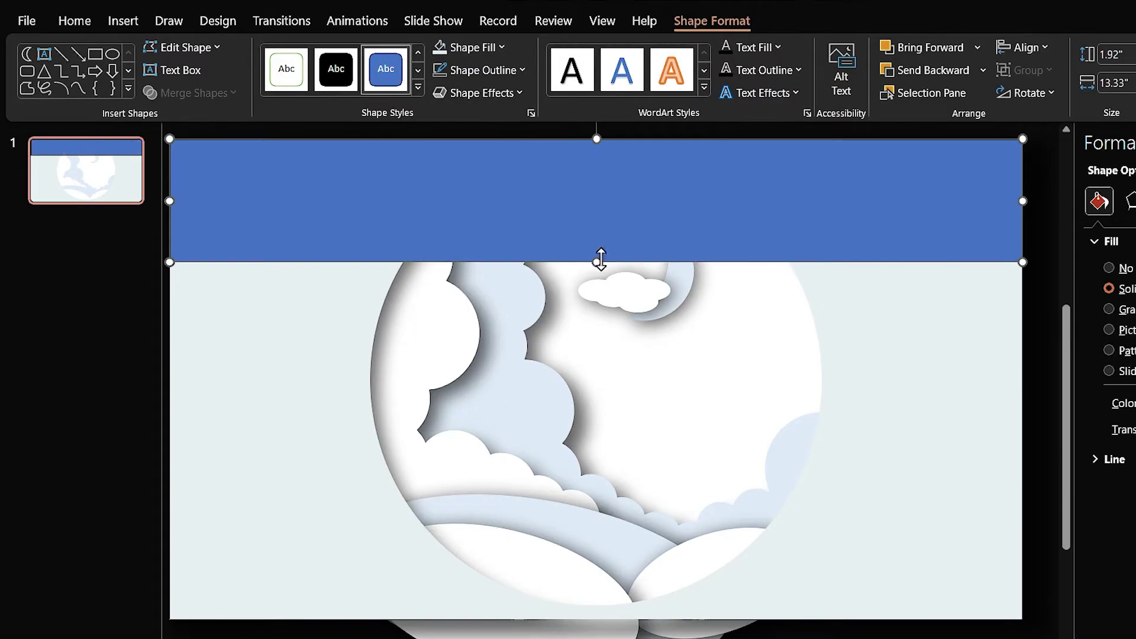
Step: Stretch the rectangle over the whole slide, rename it Background and send it to back
drag(600, 260, 601, 617)
click(932, 93)
double_click(1134, 222)
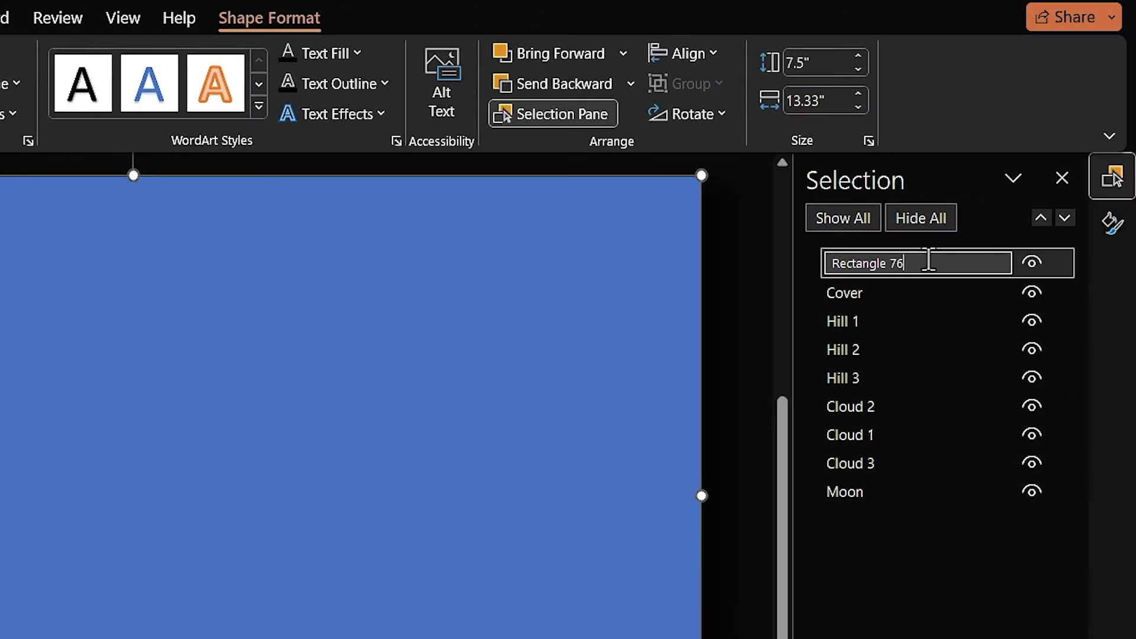
key(ctrl+a)
text(Back)
right_click(0, 273)
click(26, 618)
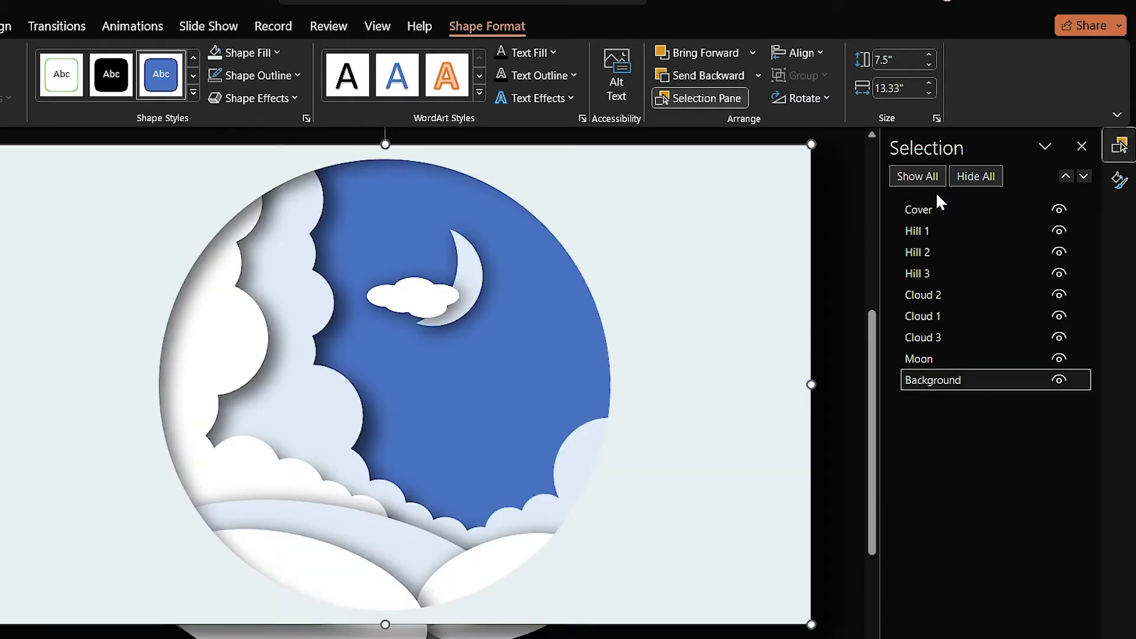
Step: Give Background a linear diagonal gradient fill with dark grey and dark blue stops
click(307, 119)
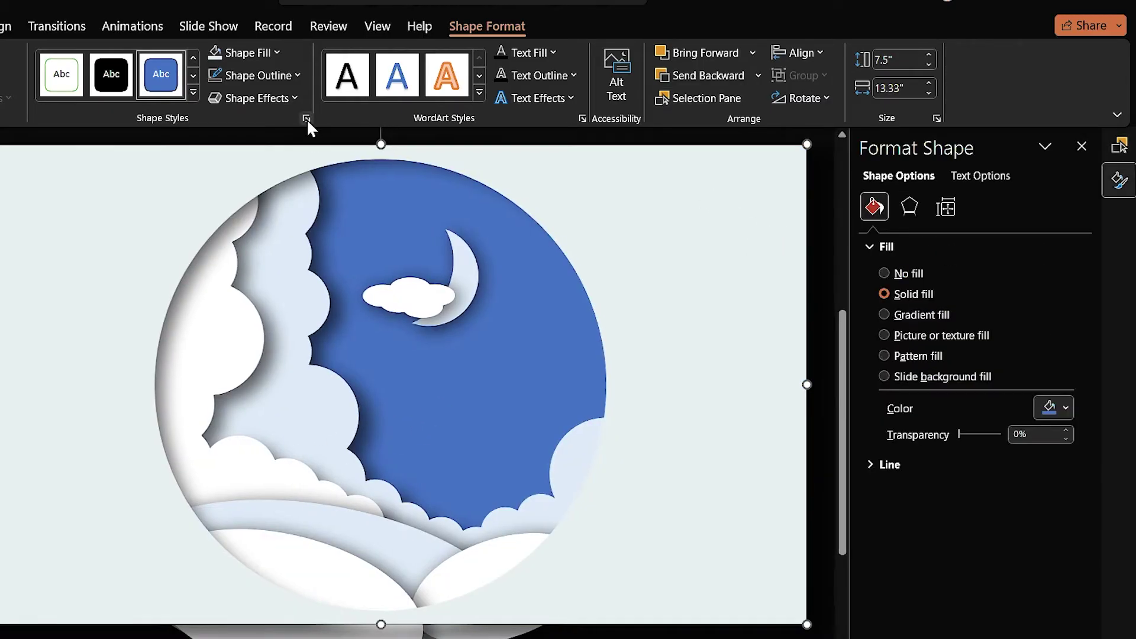
click(888, 313)
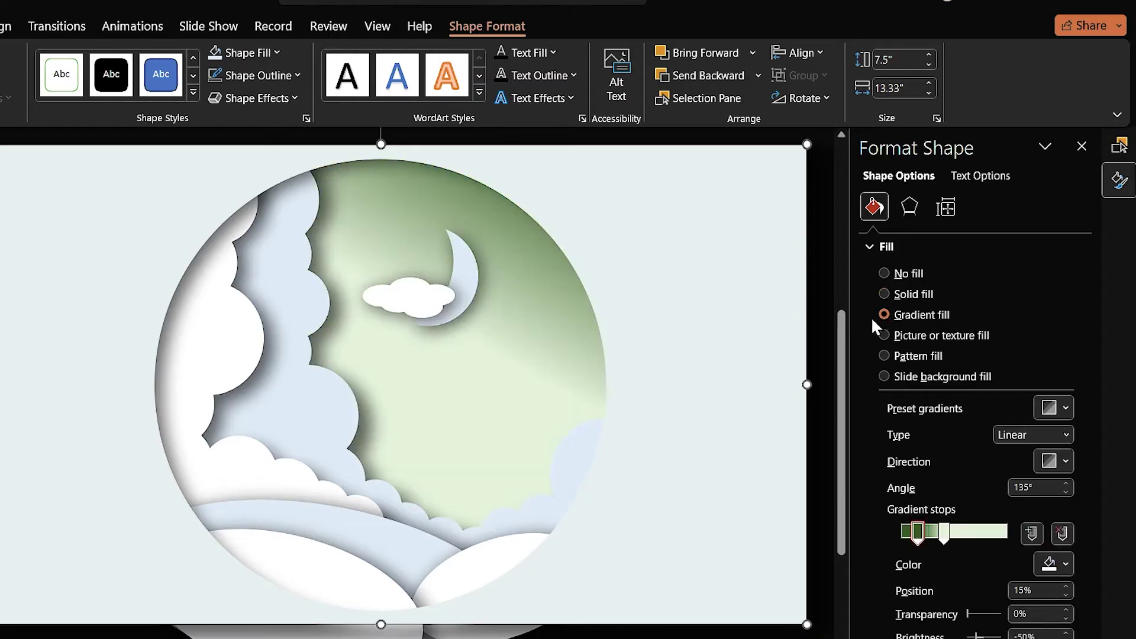
click(908, 531)
click(1059, 564)
click(1008, 343)
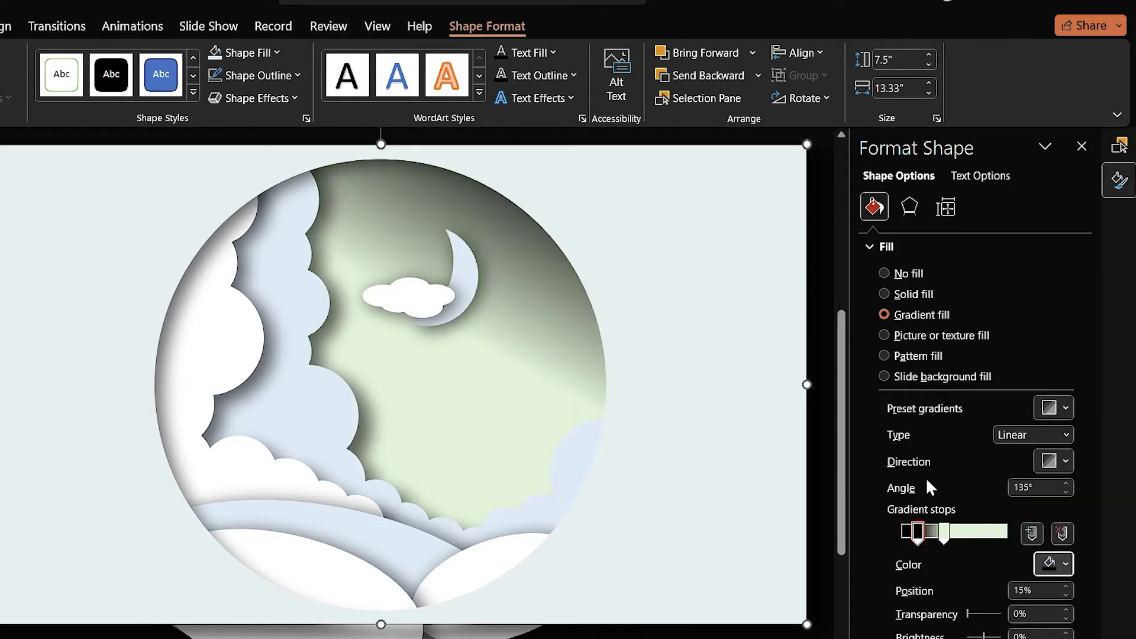
click(946, 532)
click(1050, 564)
click(1055, 386)
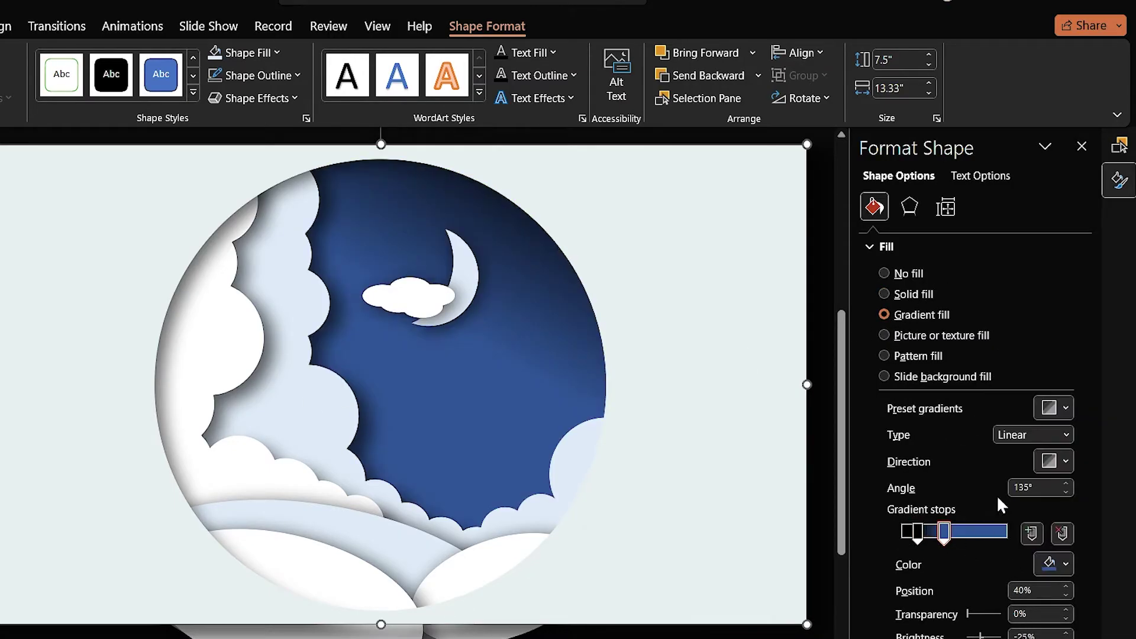
click(1039, 438)
click(1023, 448)
click(1065, 462)
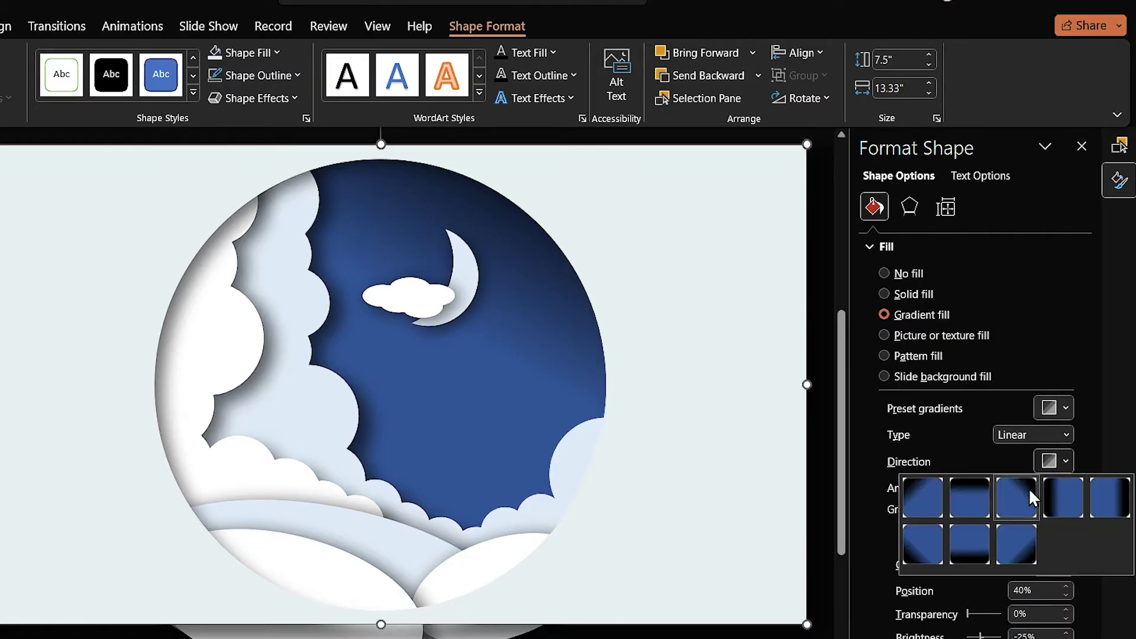
click(1016, 498)
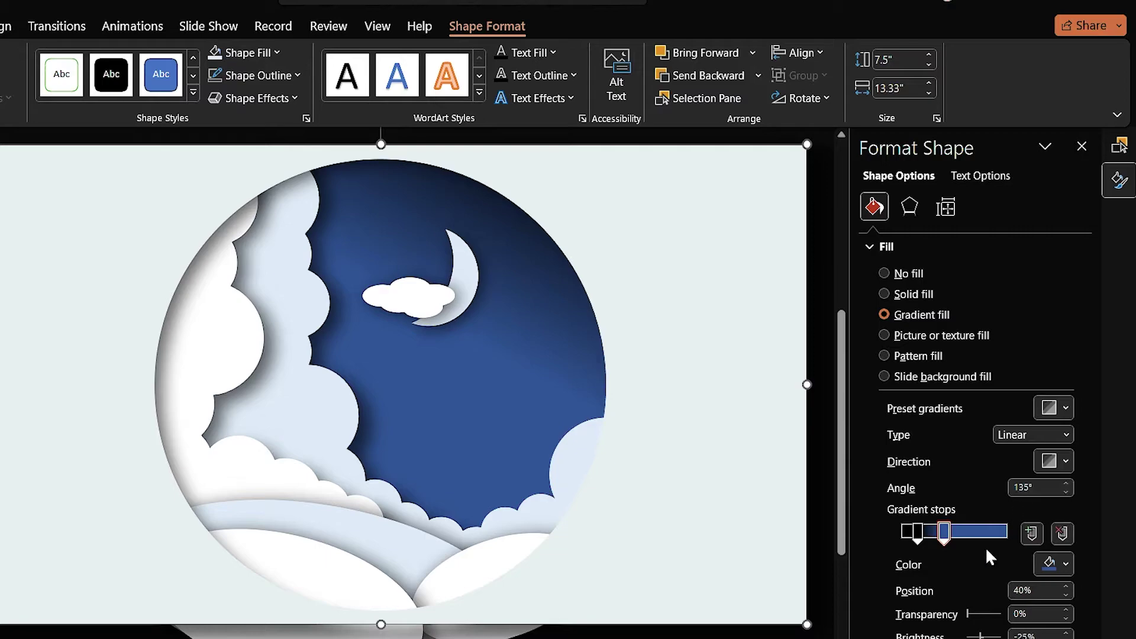
Step: Recolour the left gradient stop to a custom deep navy (#12203A)
click(918, 532)
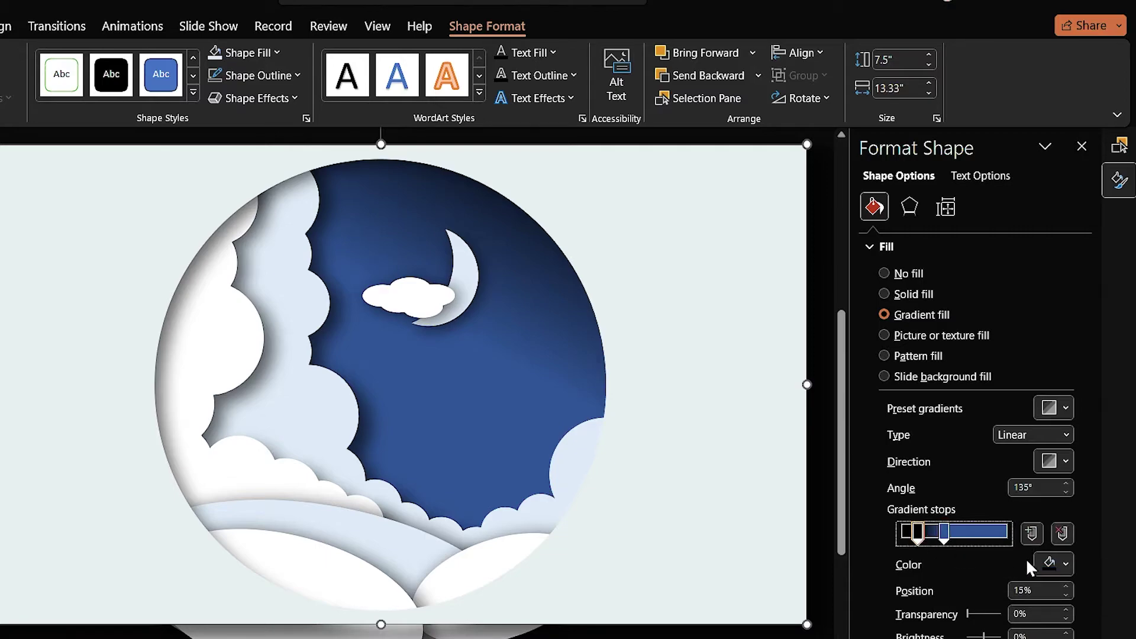
click(1057, 562)
click(1058, 385)
click(1063, 565)
click(1041, 525)
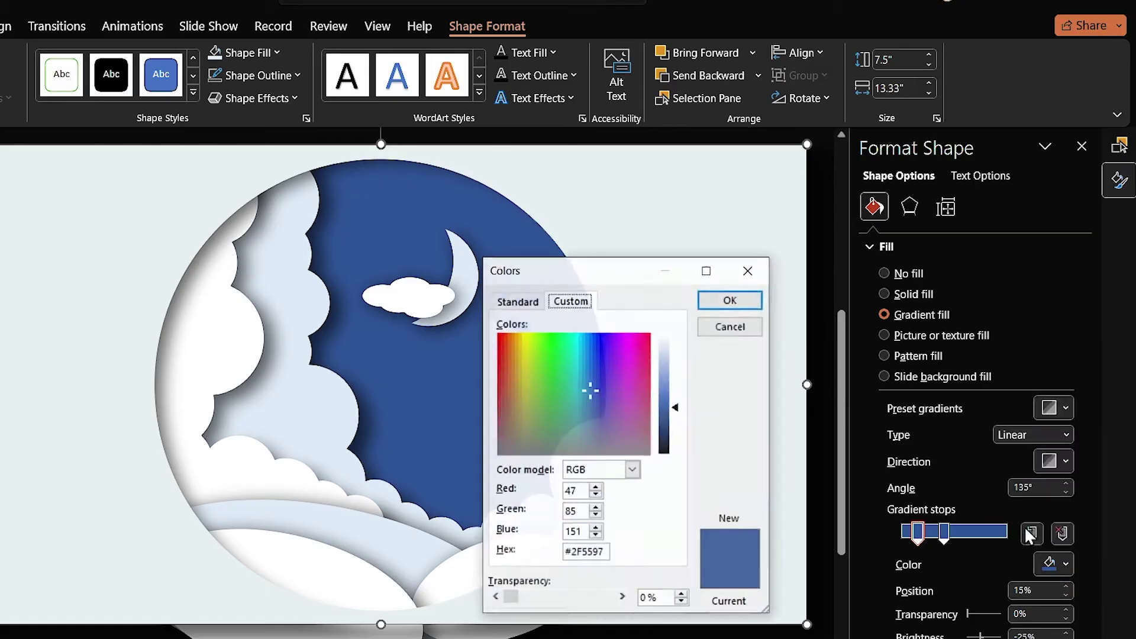
drag(676, 407, 677, 435)
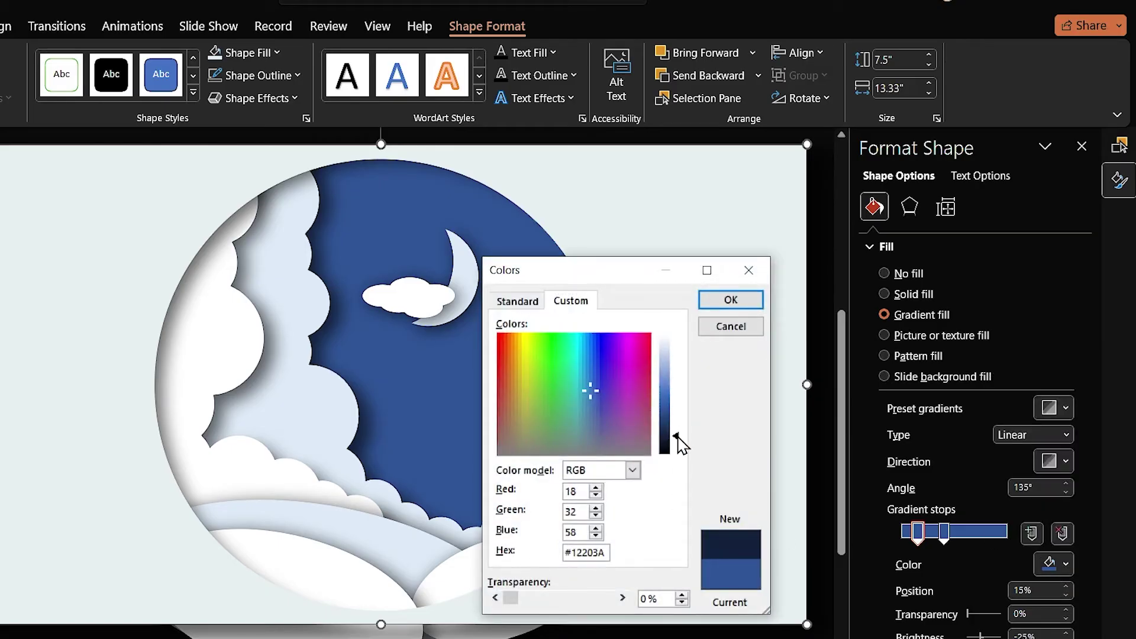
click(730, 300)
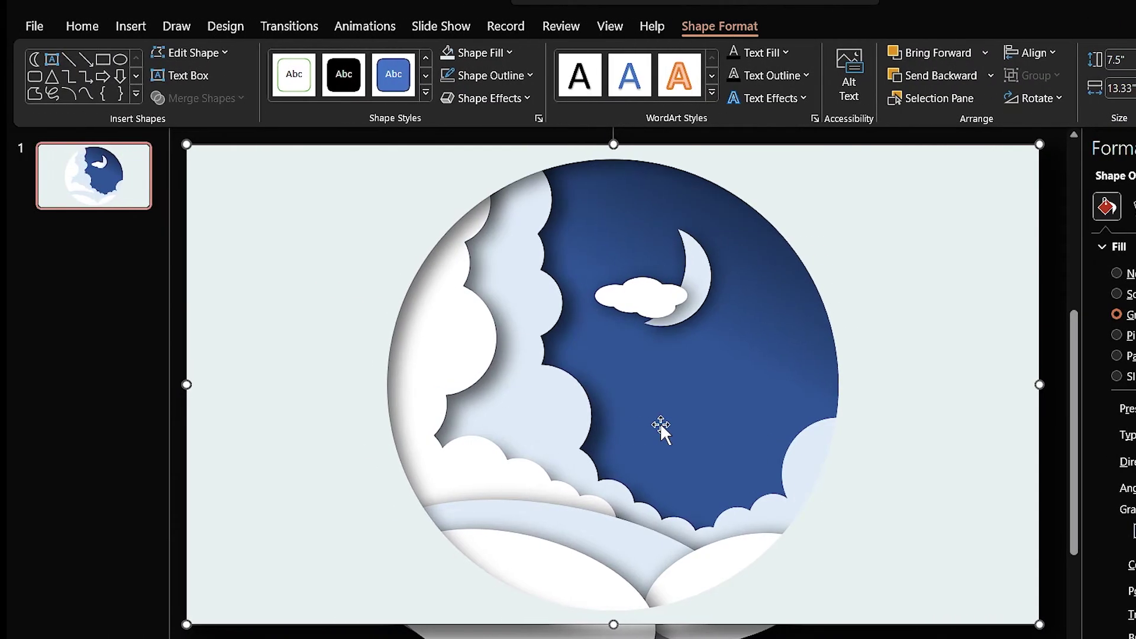
Step: Insert the forest and pine tree icons found by searching 'tre'
click(129, 26)
click(332, 78)
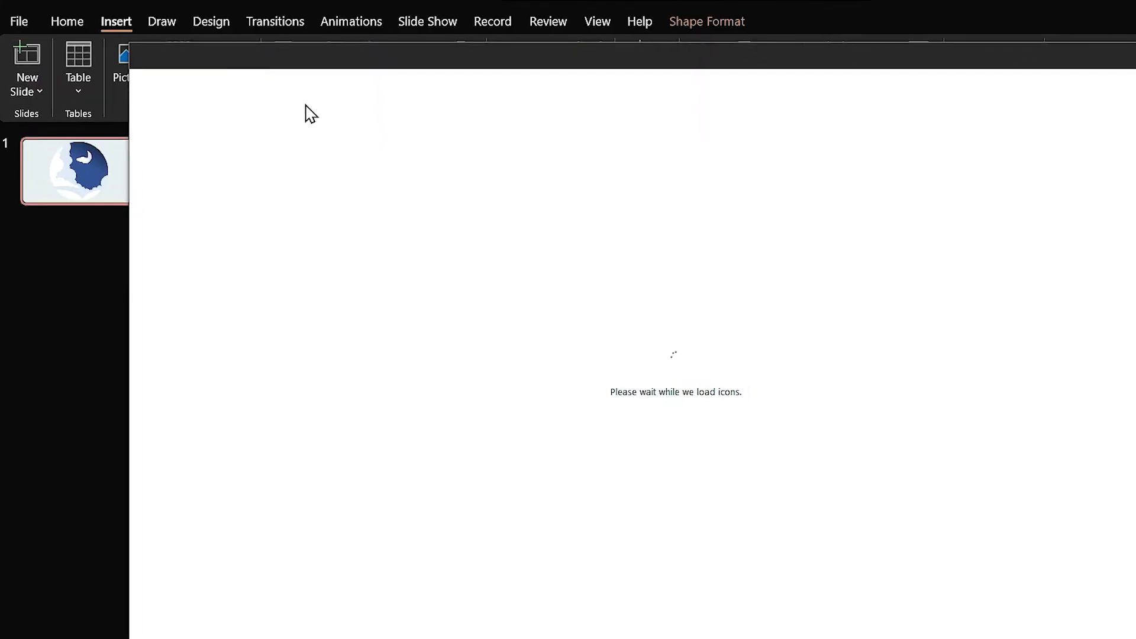
text(tree)
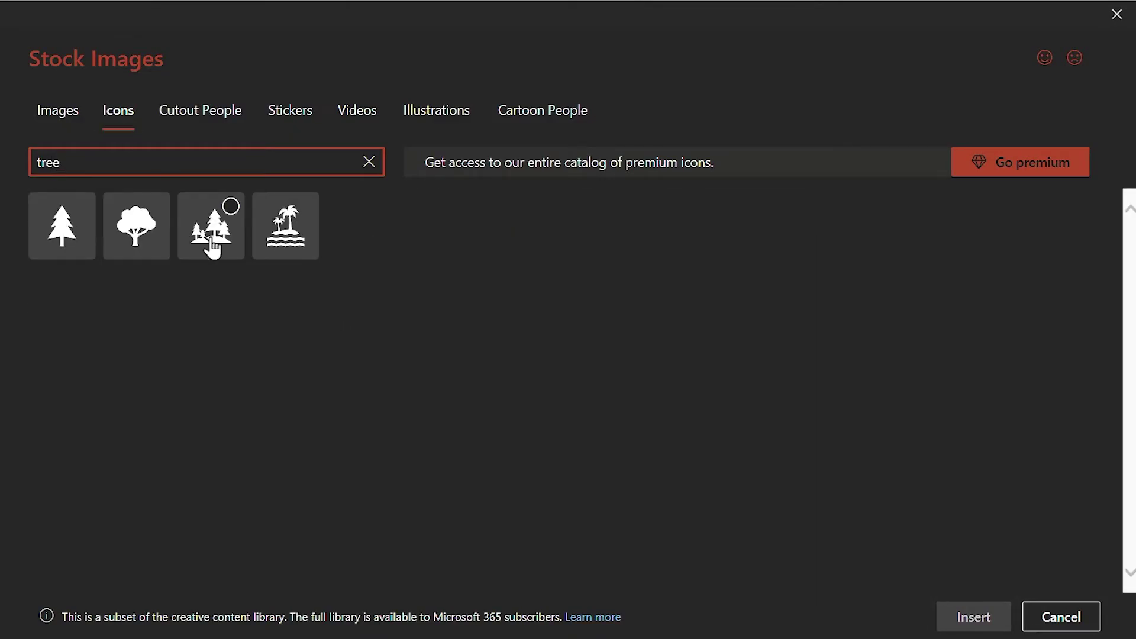
click(210, 237)
click(89, 248)
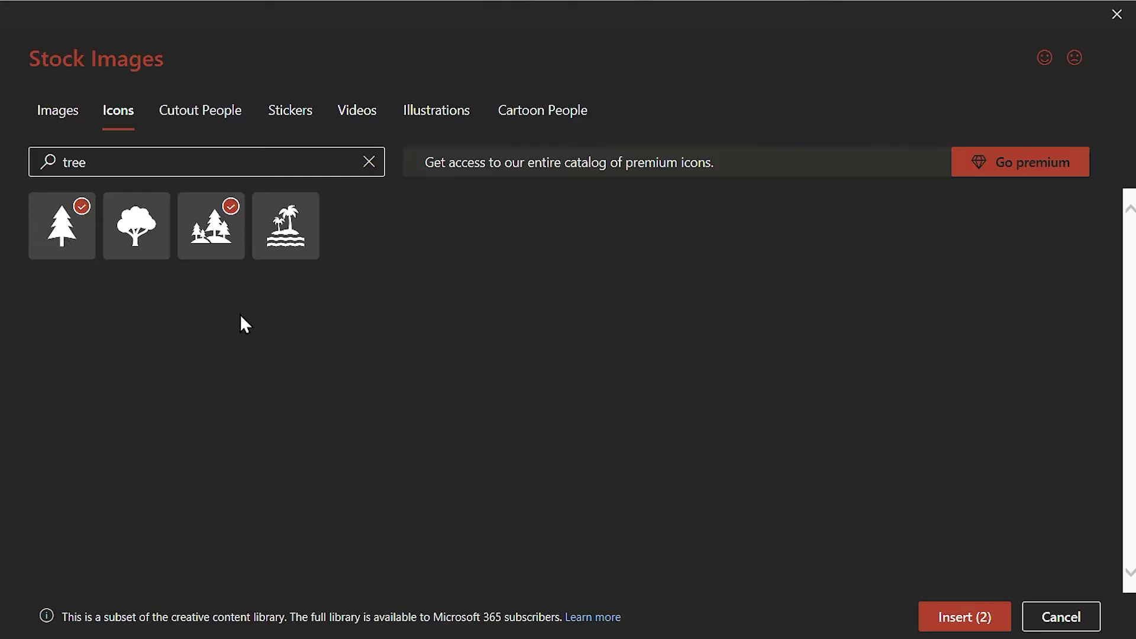
click(977, 618)
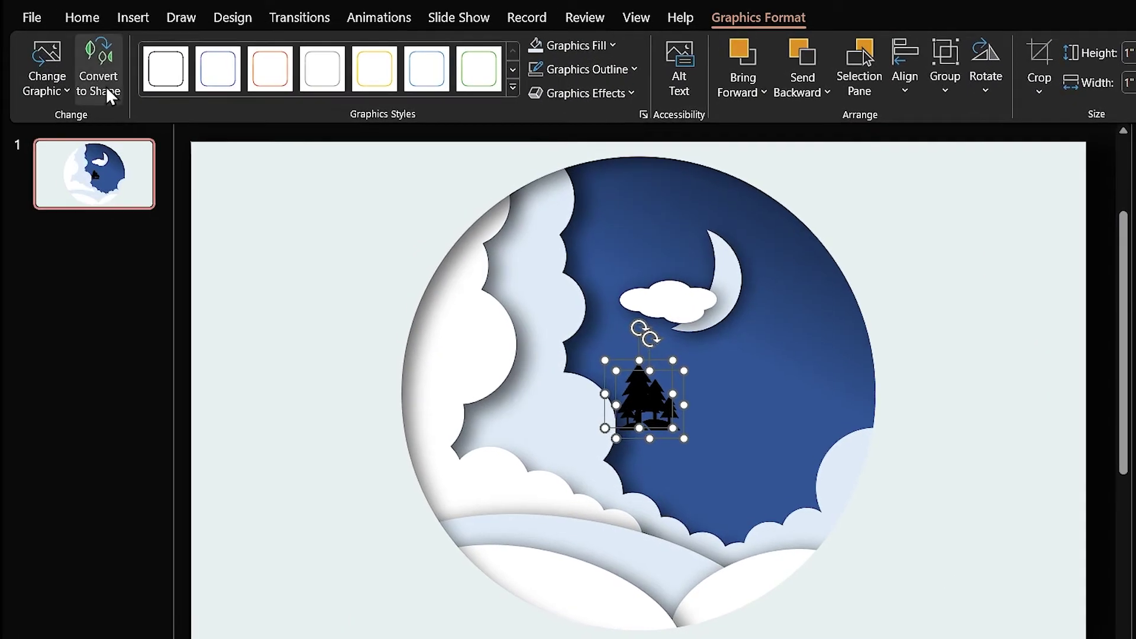
Step: Convert the tree icon to shapes and flip the tree group horizontally
click(103, 84)
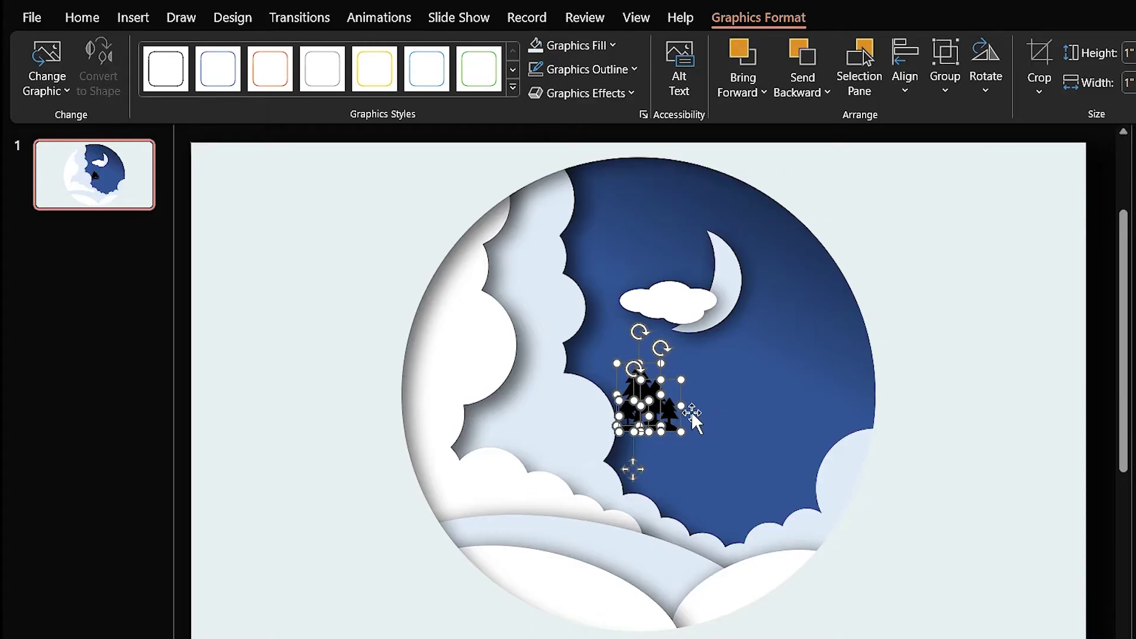
click(708, 411)
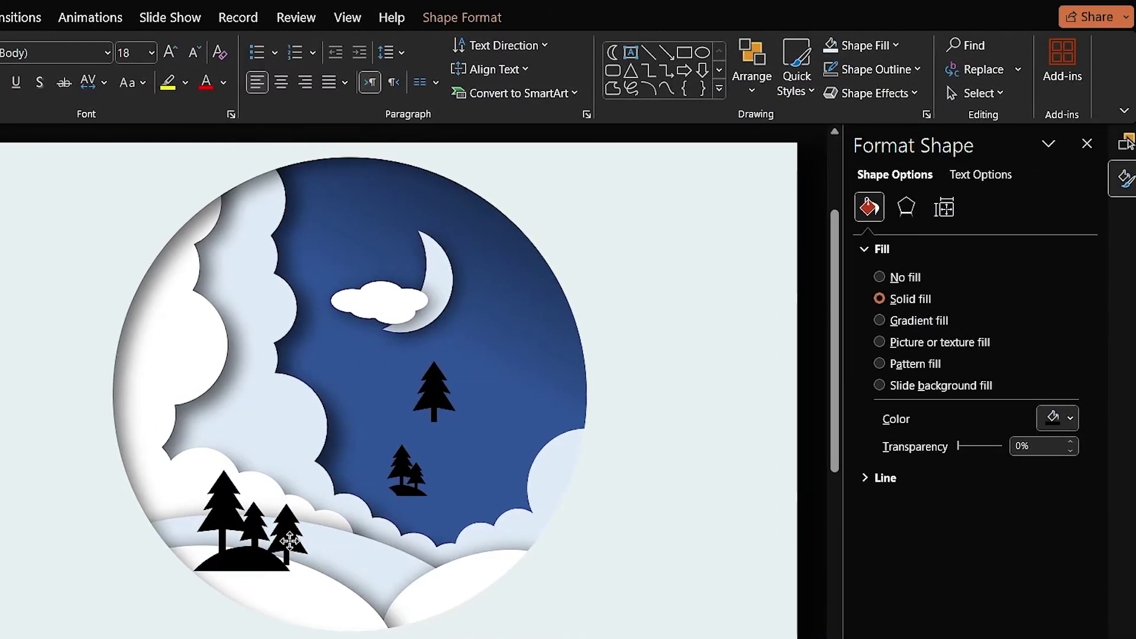
click(290, 540)
click(462, 18)
click(791, 93)
click(825, 119)
click(285, 559)
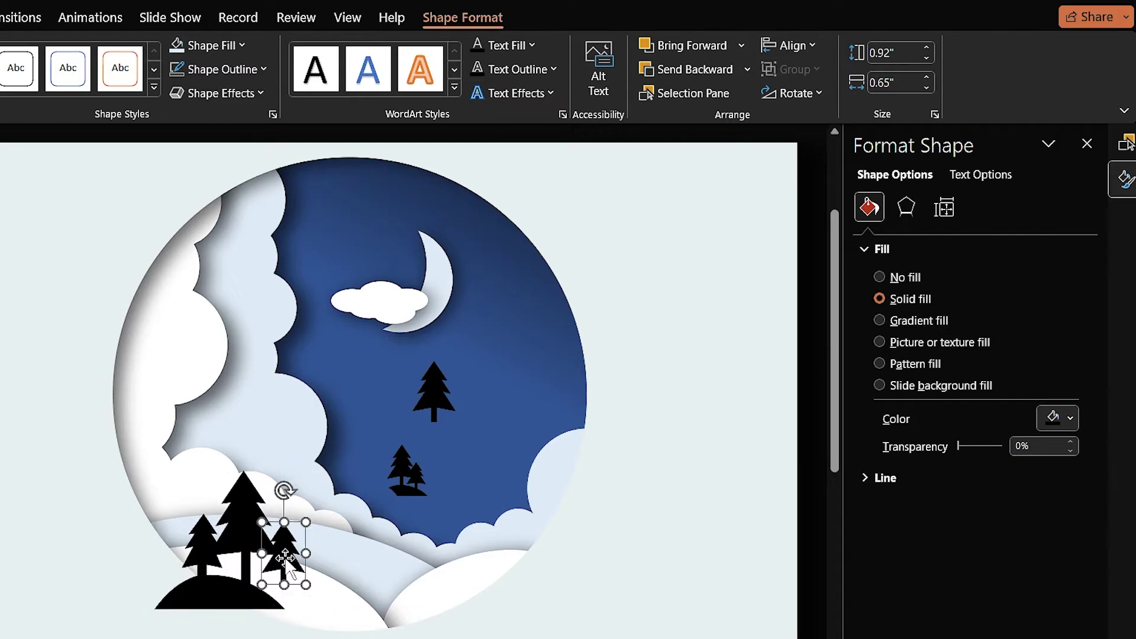
Step: Move the trees onto the hills and layer them behind Hill 1, Hill 2 and Hill 3
click(1126, 142)
drag(976, 219, 970, 320)
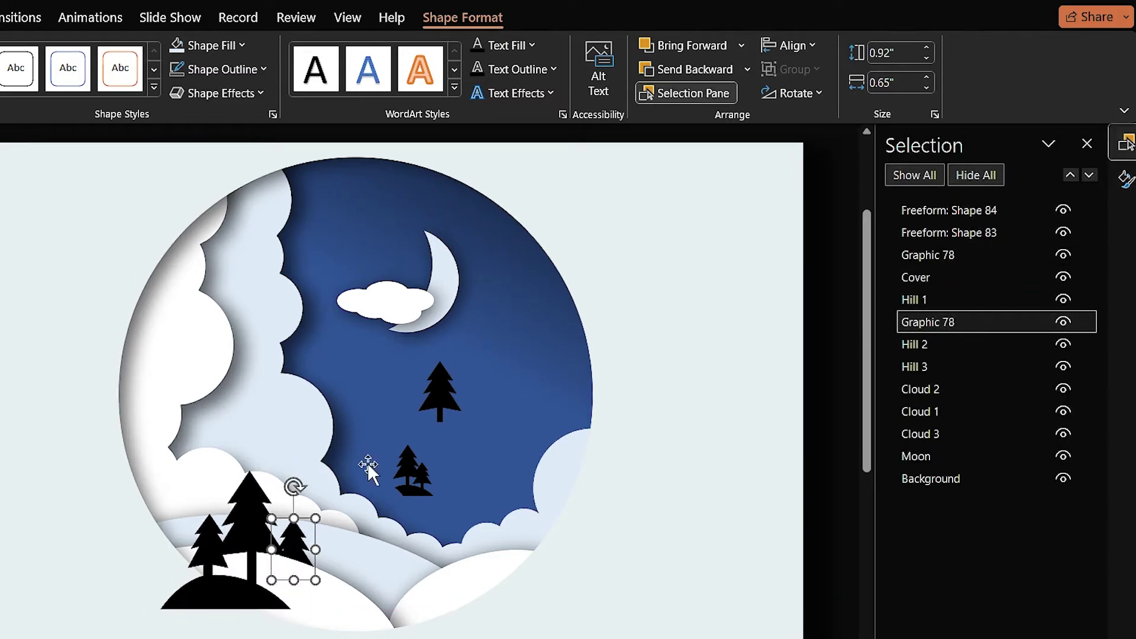
click(947, 210)
drag(948, 211, 967, 307)
drag(406, 472, 474, 533)
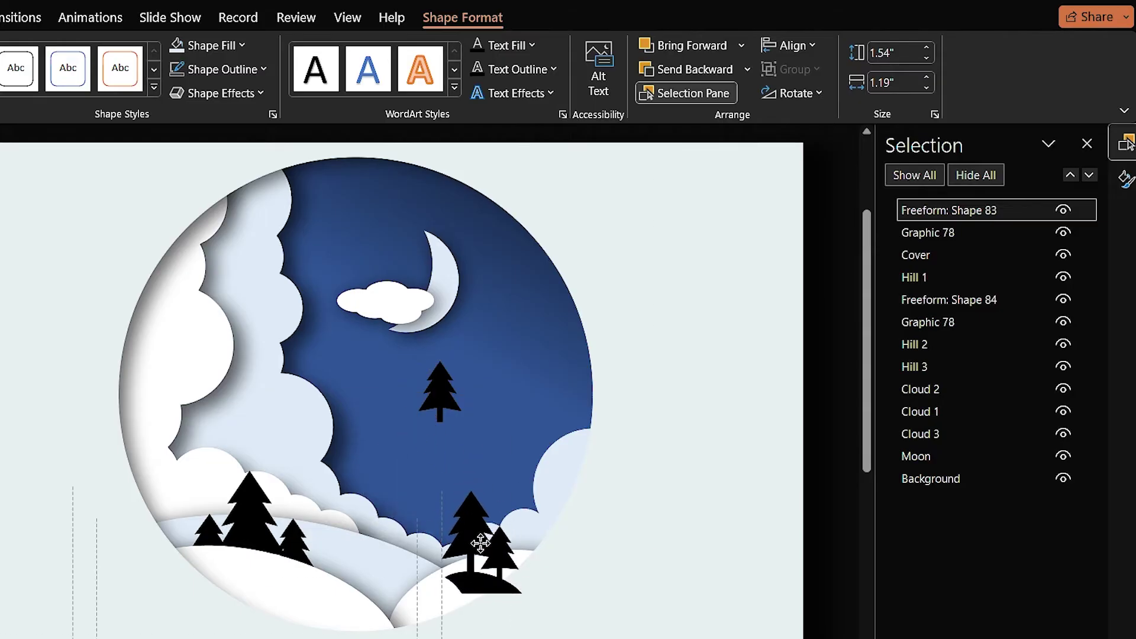
drag(941, 210, 941, 337)
drag(439, 393, 402, 491)
drag(935, 211, 962, 388)
click(619, 460)
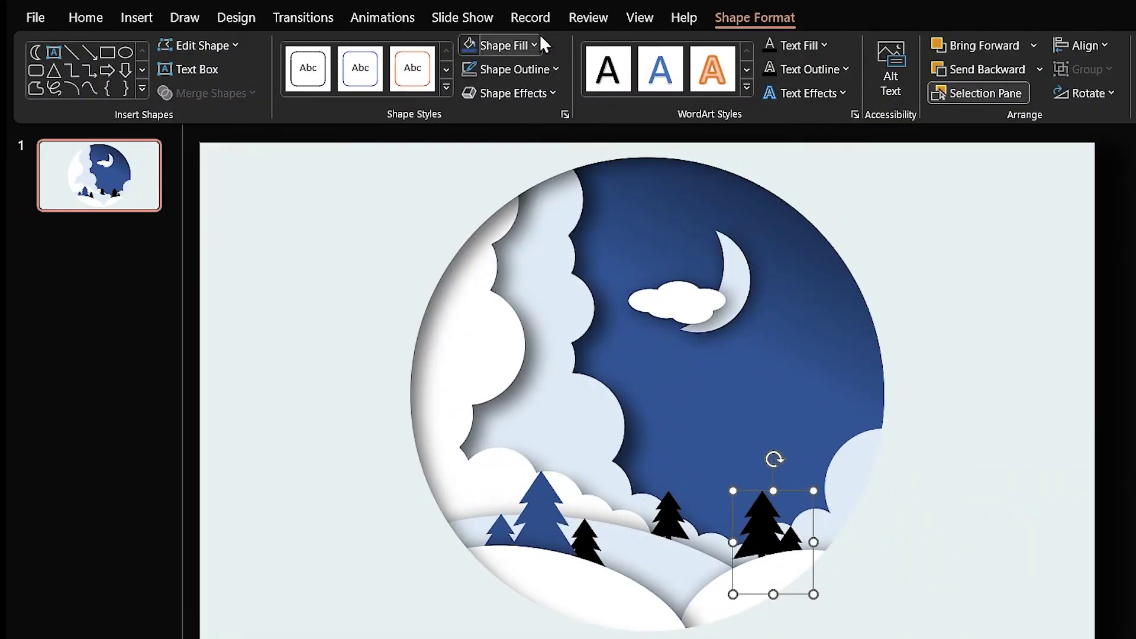
Step: Fill the right tree group with the sky's dark blue using the eyedropper
click(514, 45)
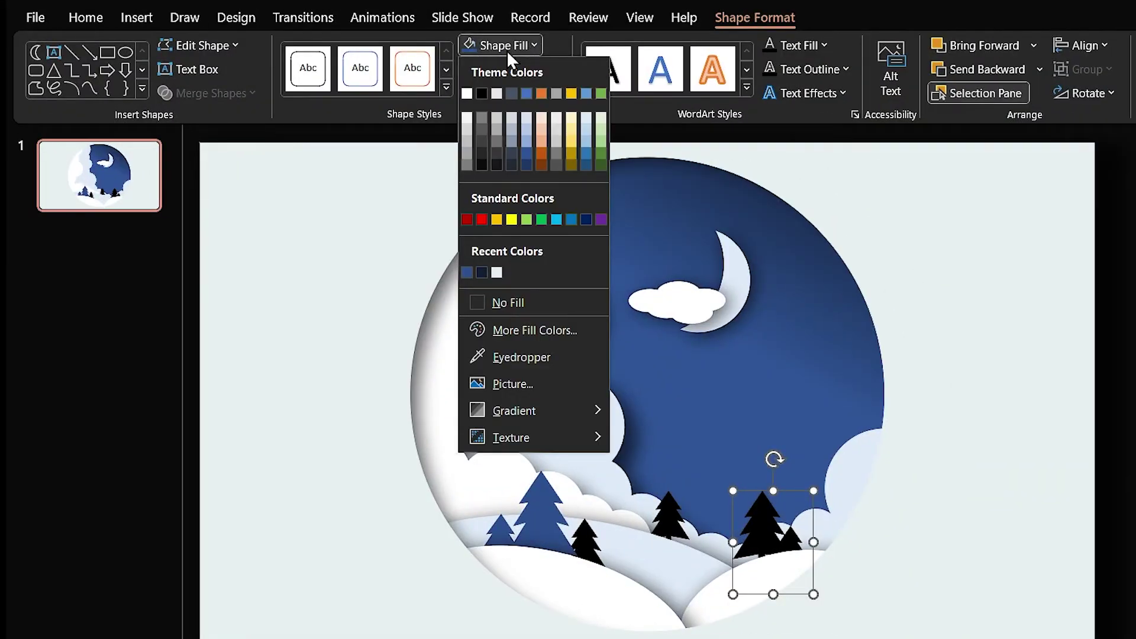
click(513, 363)
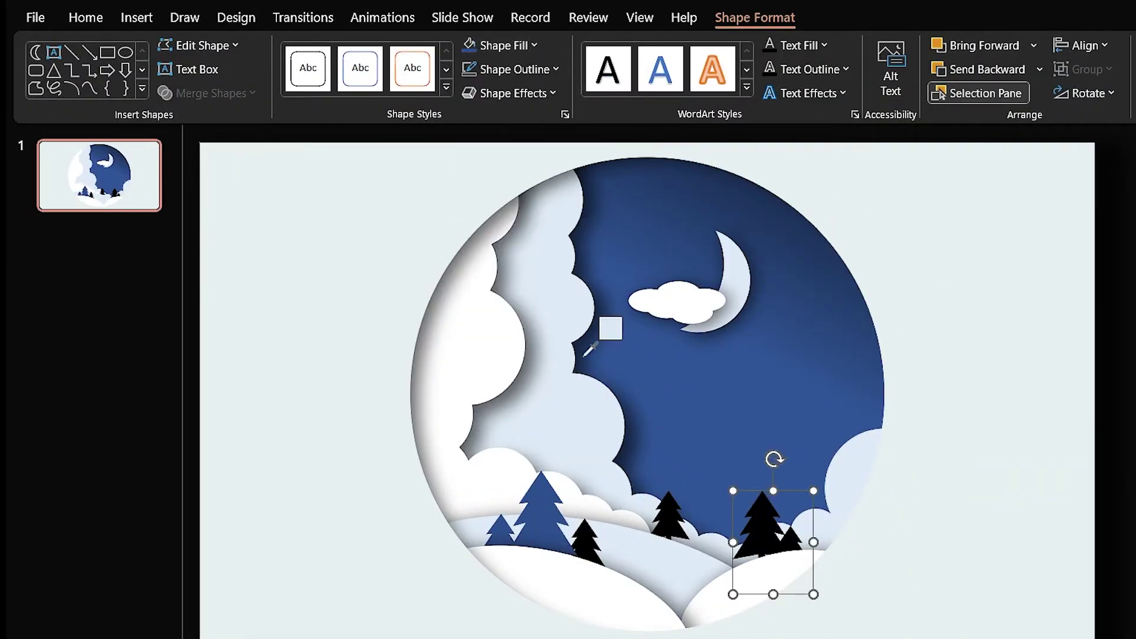
click(790, 205)
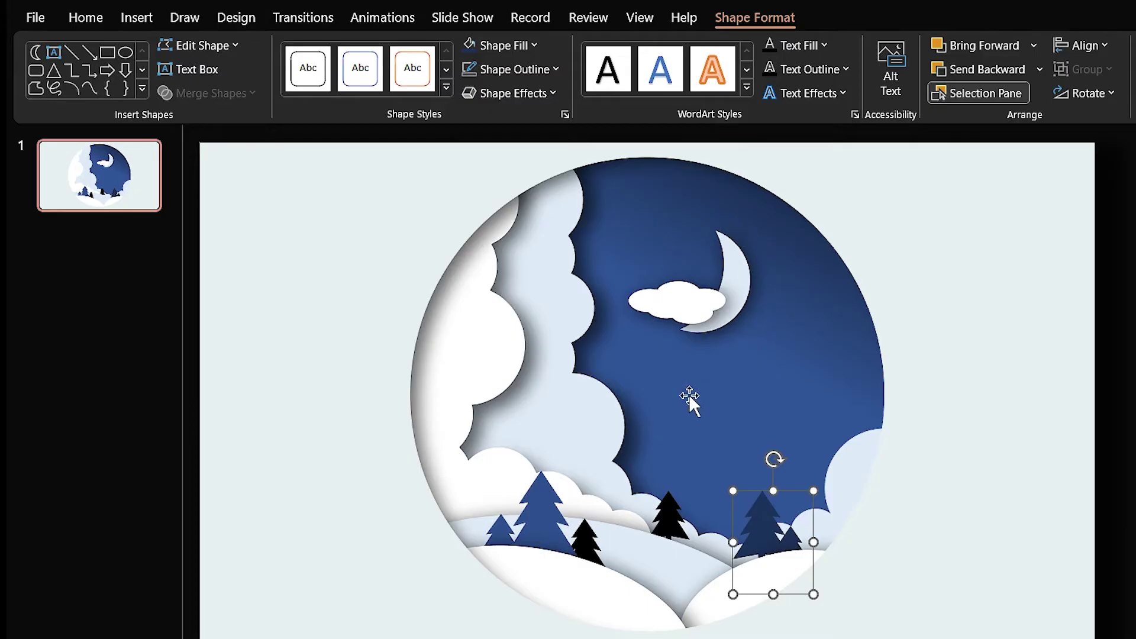
Step: Select every scene object and group them together
click(536, 429)
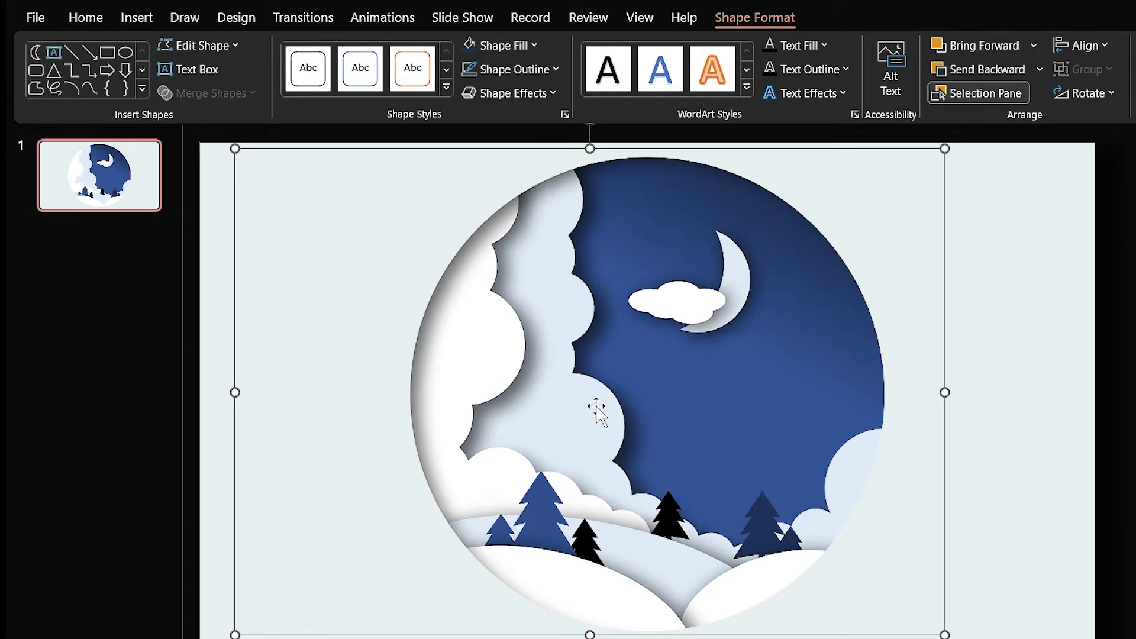
key(ctrl+a)
key(ctrl+g)
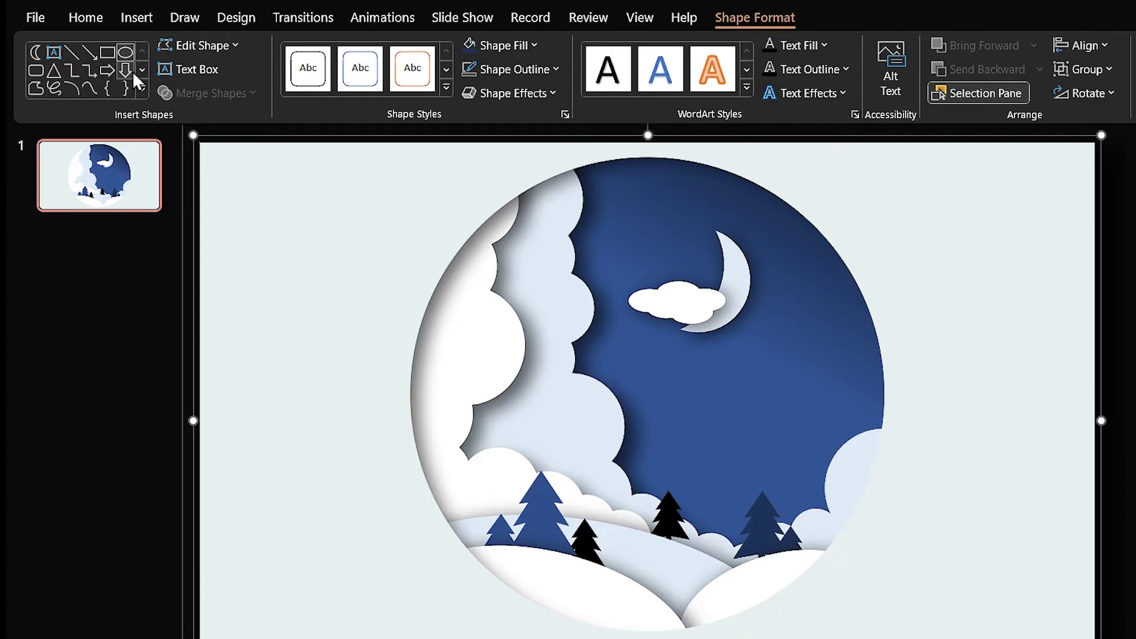
Step: Draw a white circle in the sky sized 0.02" by 0.02"
drag(661, 358, 688, 387)
click(490, 43)
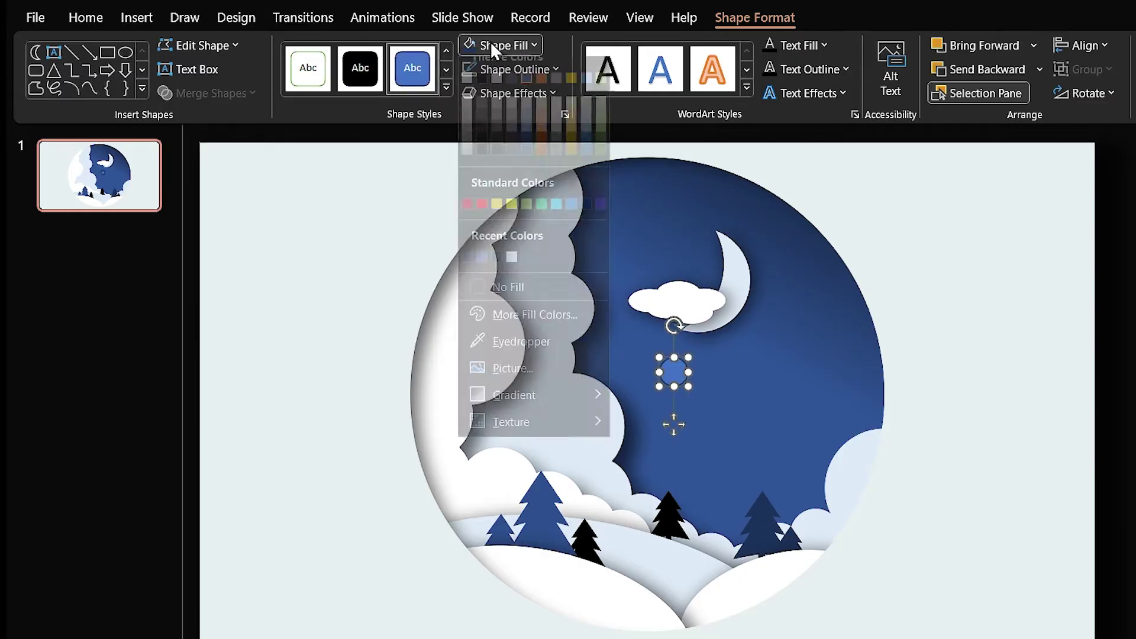
click(467, 89)
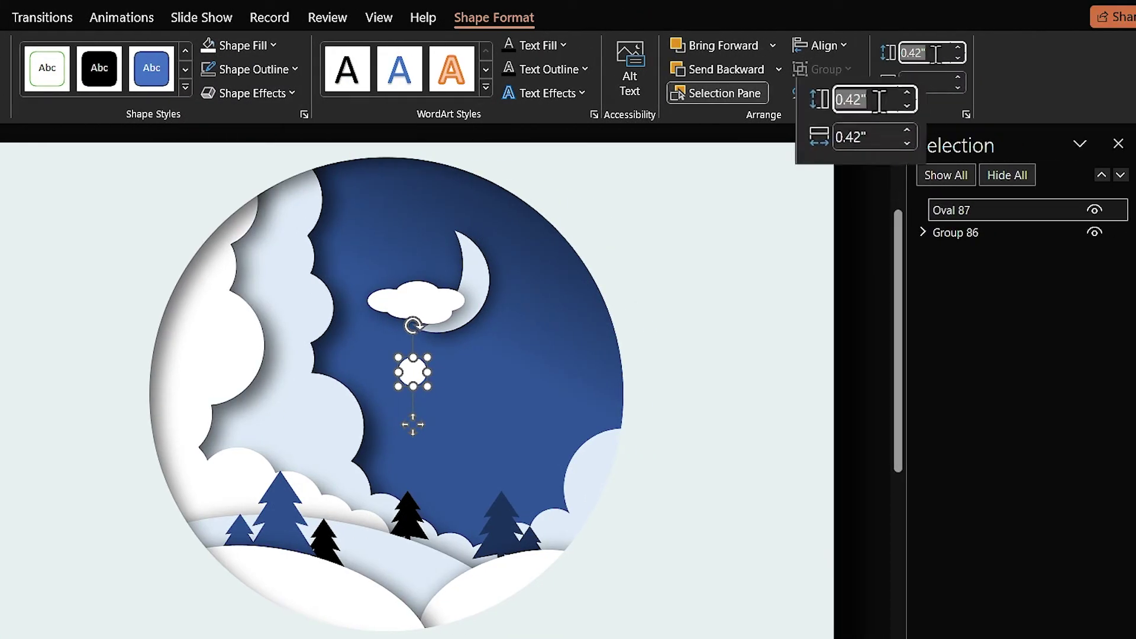
click(1135, 53)
text(0.02)
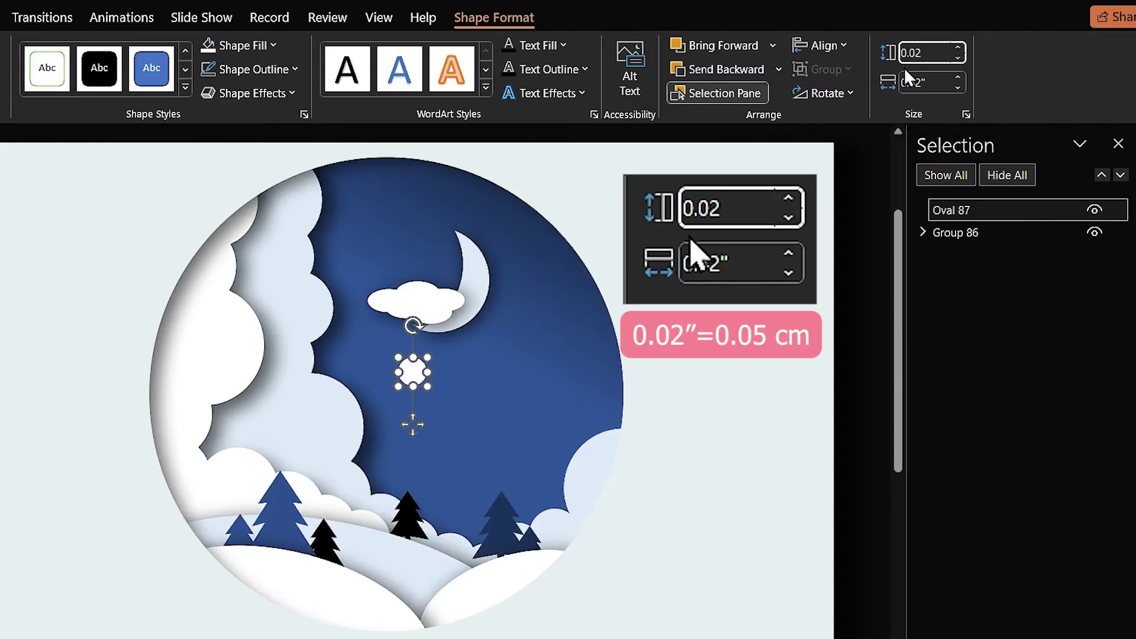
key(Tab)
text(0.0)
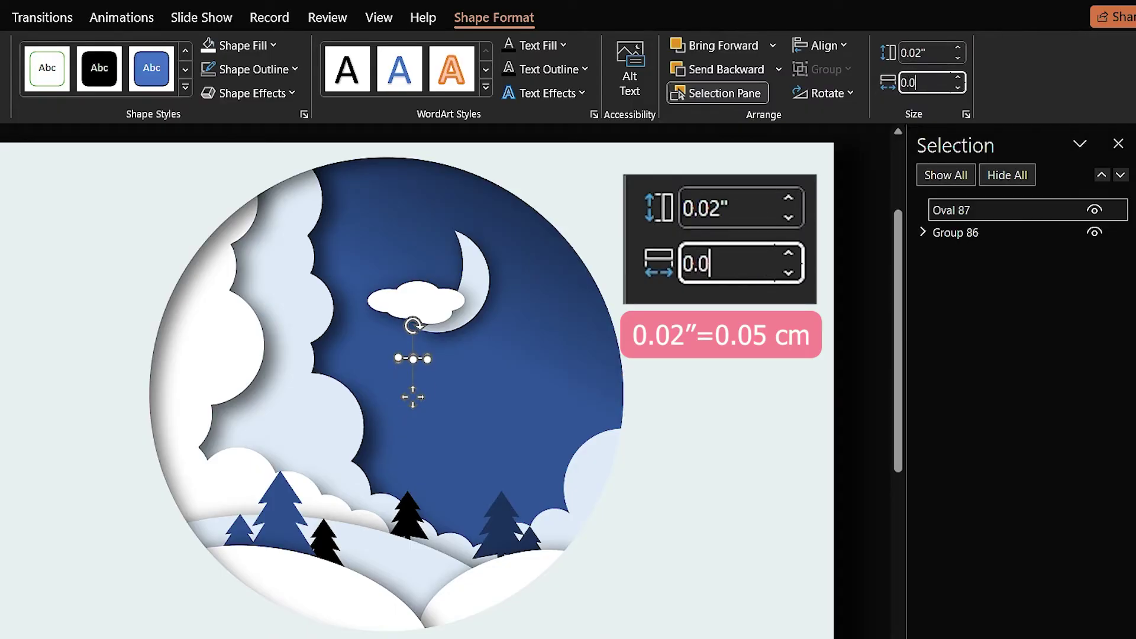
text(2)
key(Return)
Step: Rename the dot Snow, then duplicate it many times and spread the copies across the sky
double_click(988, 210)
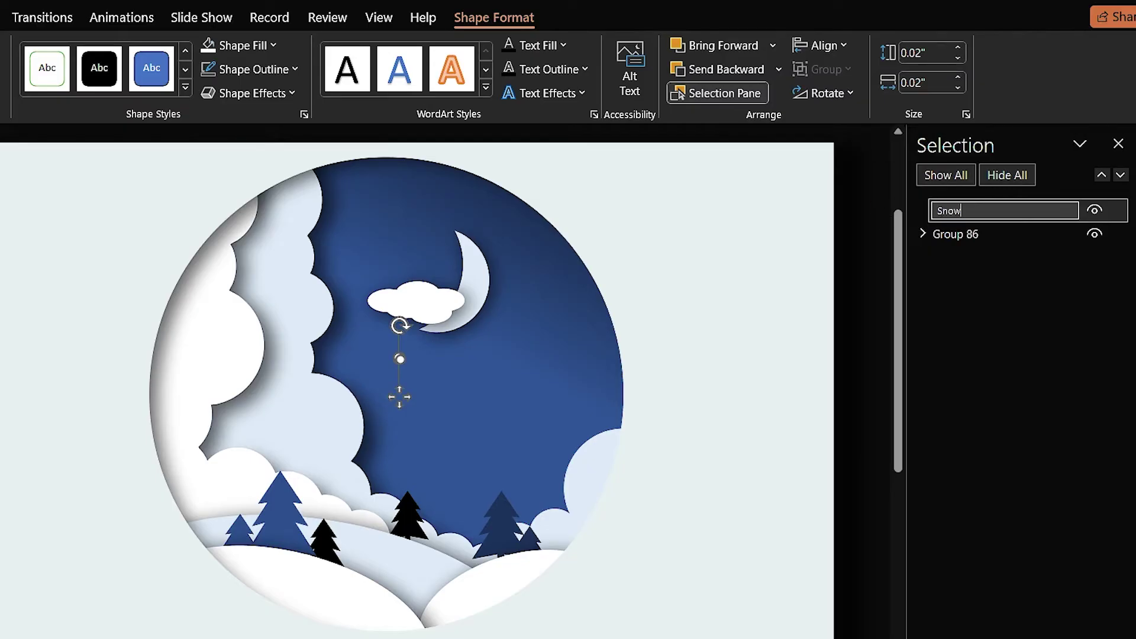
click(400, 397)
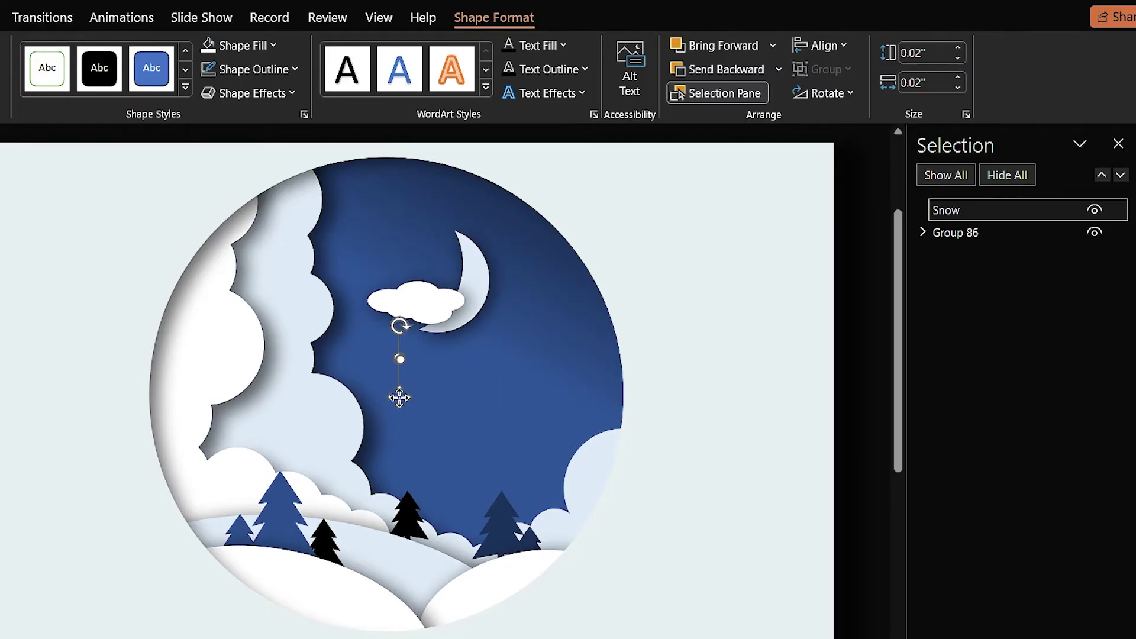
key(ctrl+d)
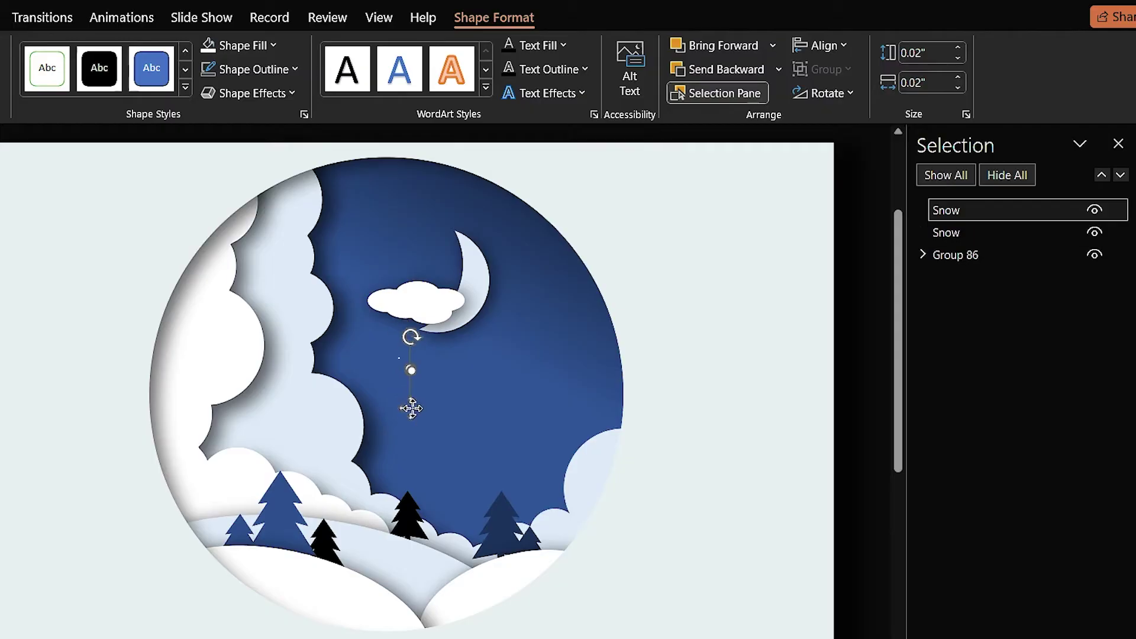
key(ctrl+d)
key(ctrl+d)
key(ctrl+d)
key(ctrl+d)
key(ctrl+d)
key(ctrl+d)
key(ctrl+d)
key(ctrl+d)
key(ctrl+d)
key(ctrl+d)
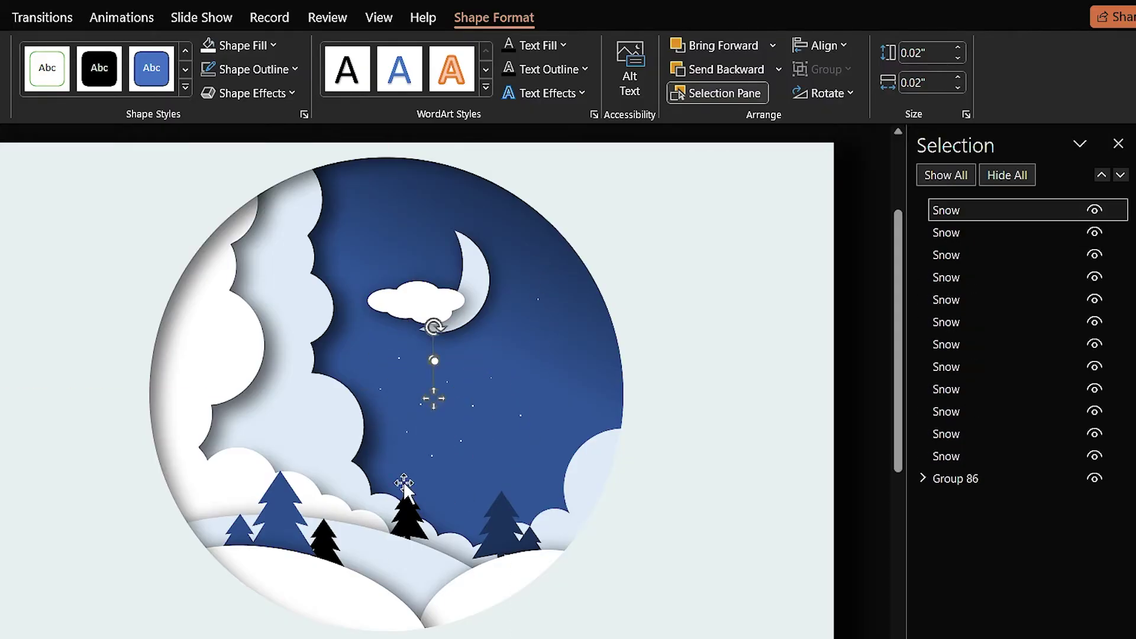
shift+click(984, 264)
key(ctrl+d)
drag(449, 367, 591, 360)
Step: Enlarge a snow dot to 0.05" and move it up near the moon
click(957, 210)
key(Down)
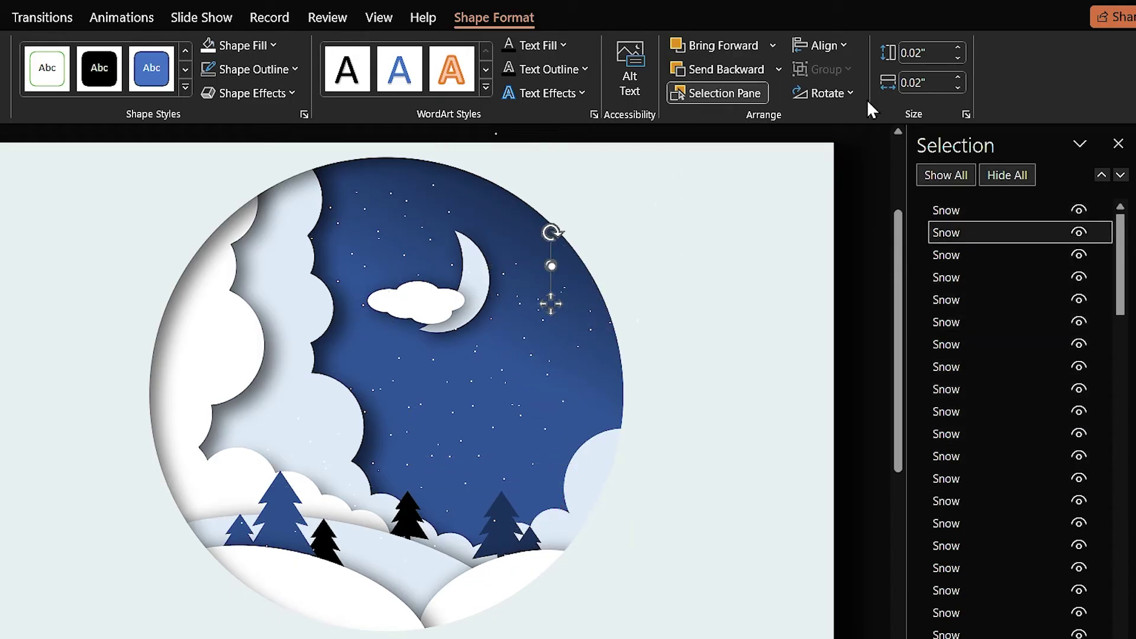
click(934, 52)
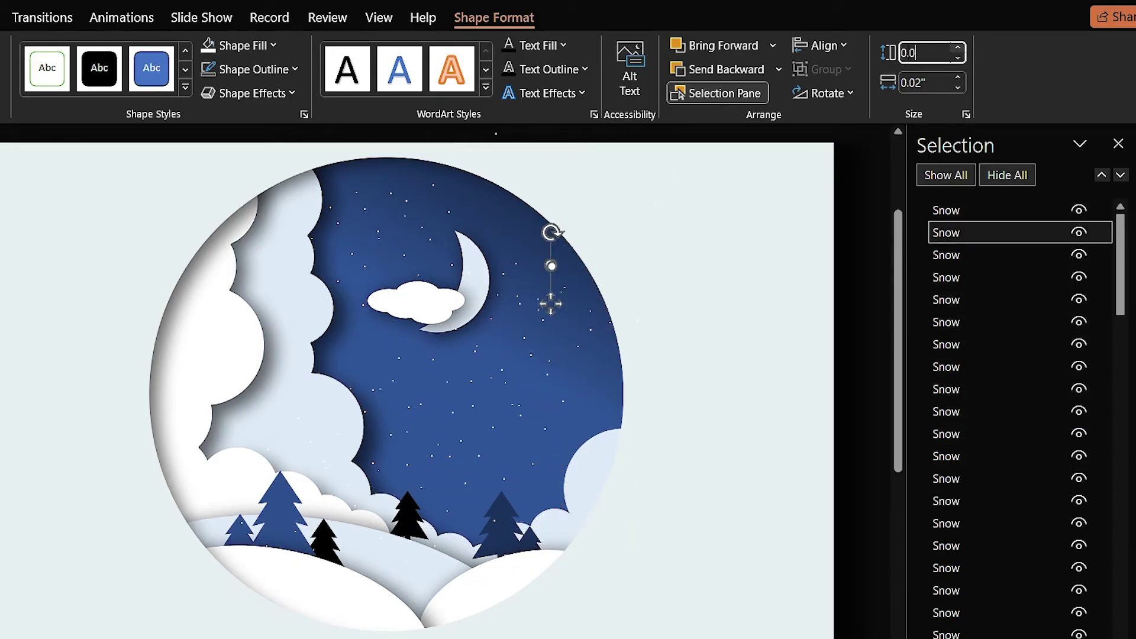
click(940, 80)
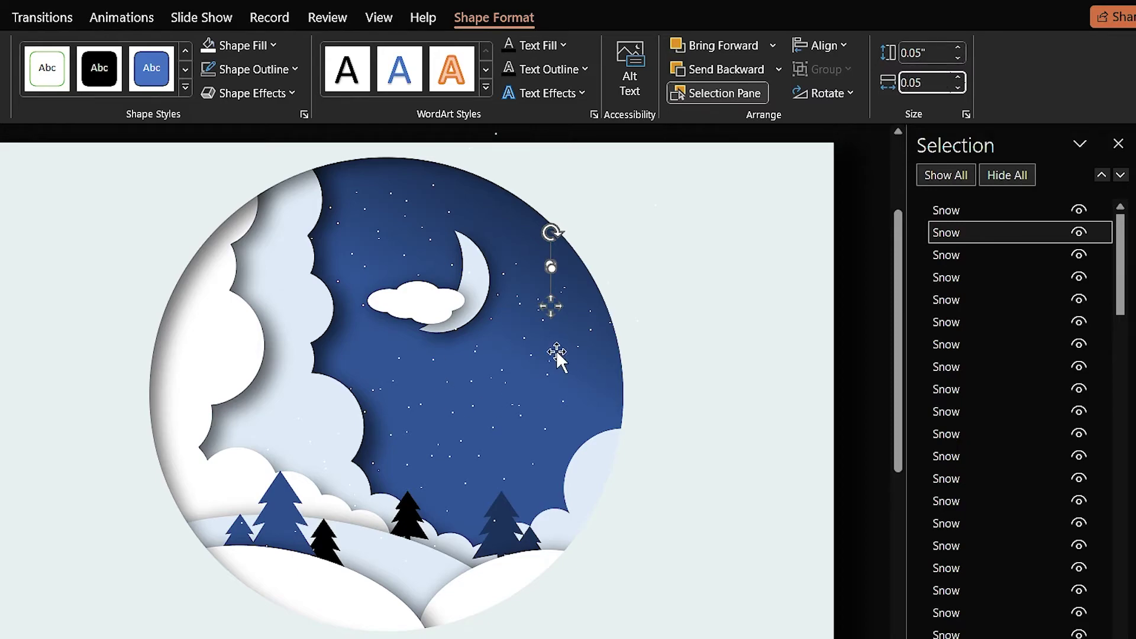
click(520, 563)
drag(520, 562, 487, 248)
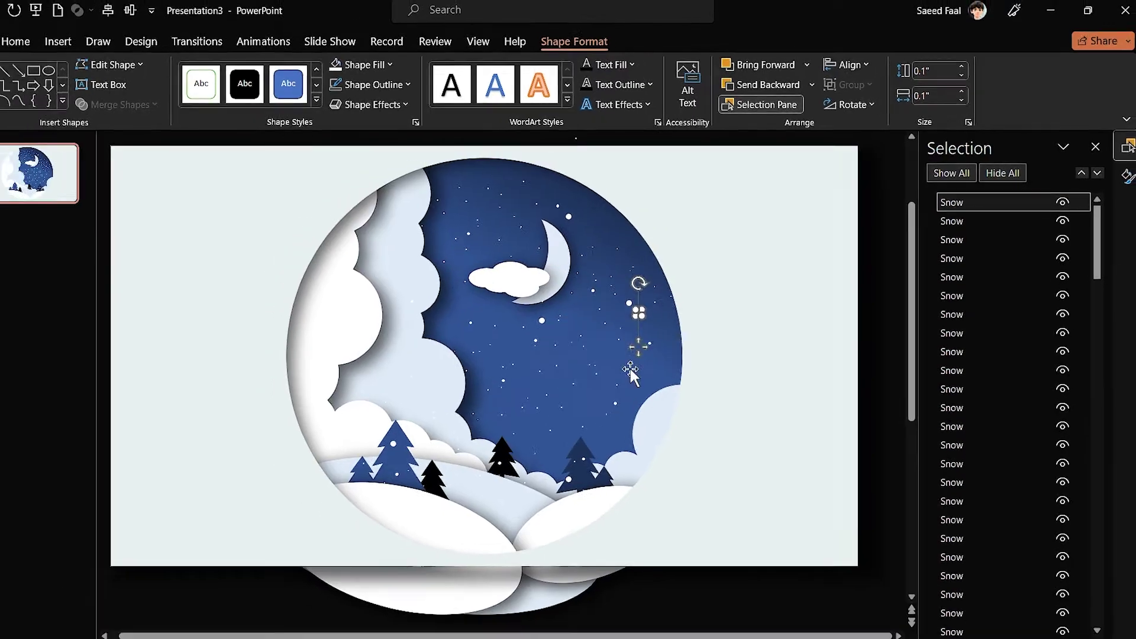
click(49, 429)
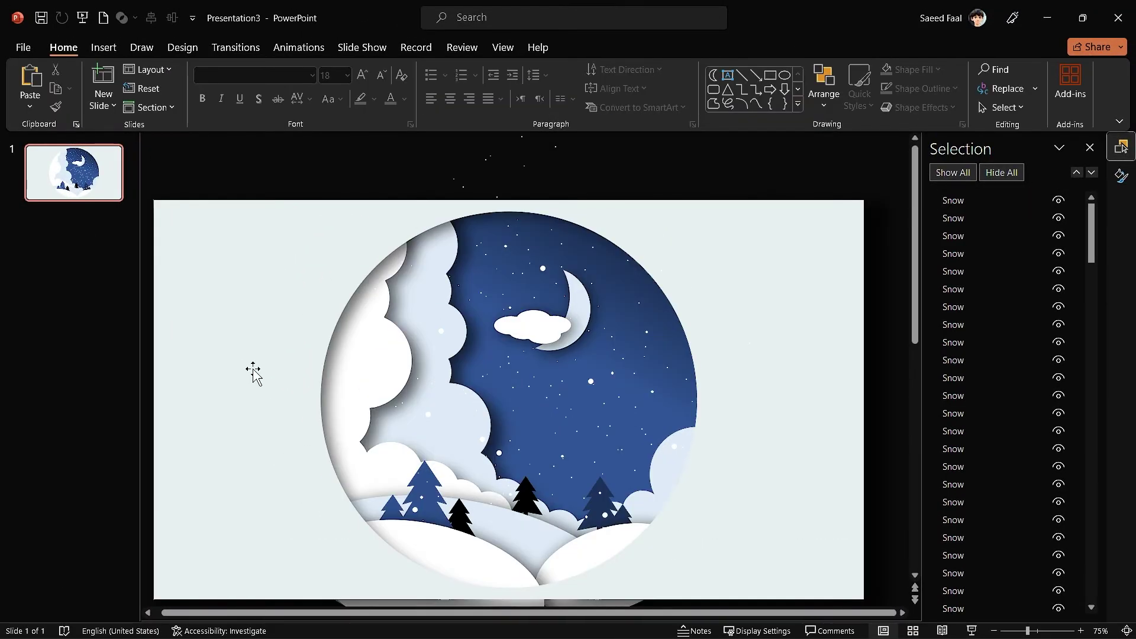
Step: Select all objects except Group 86 and group them
click(730, 314)
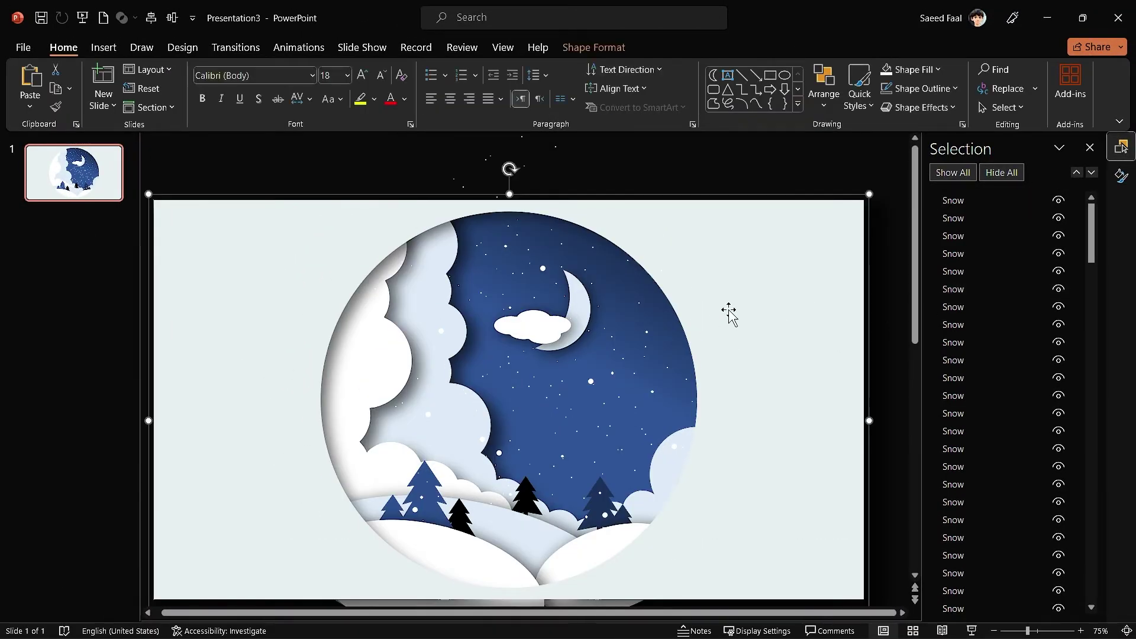
key(ctrl+a)
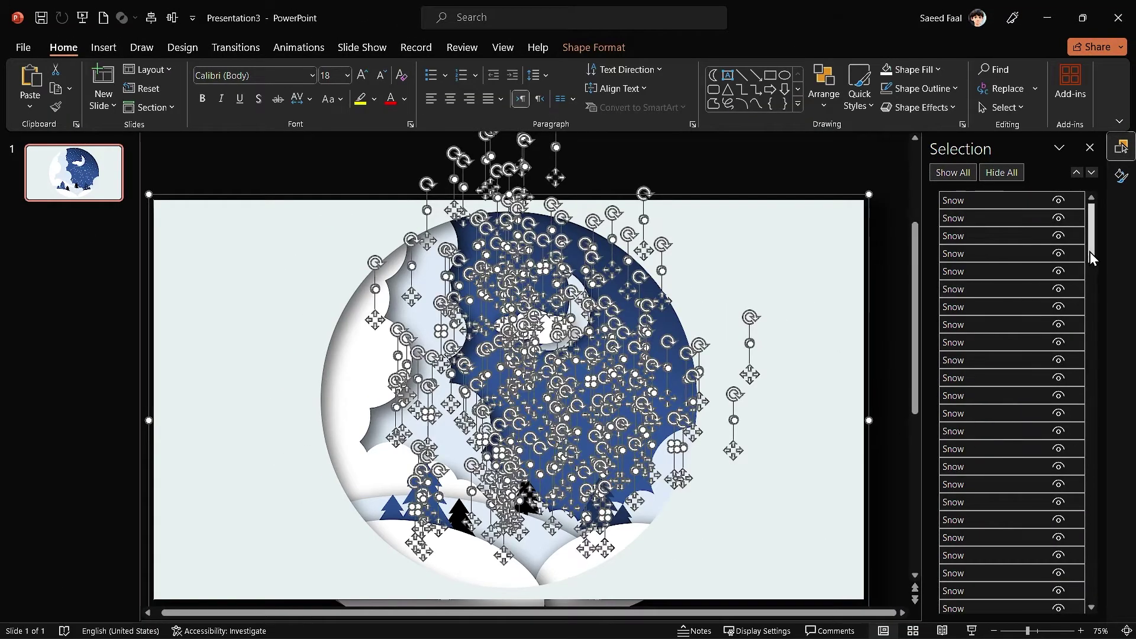
drag(1090, 248, 1101, 561)
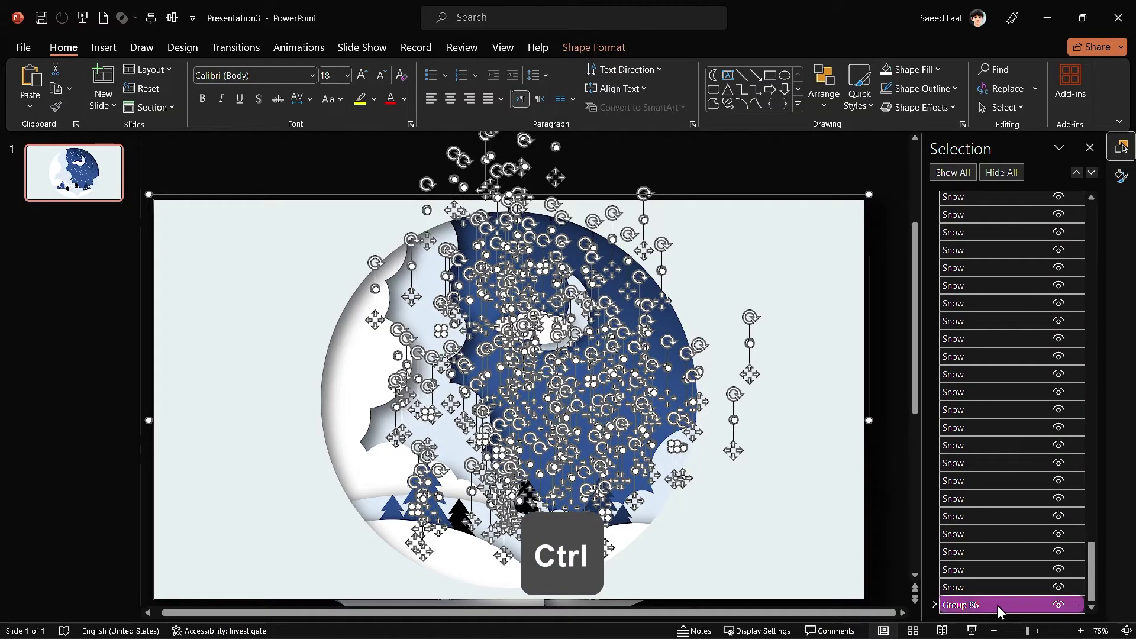
ctrl+click(995, 606)
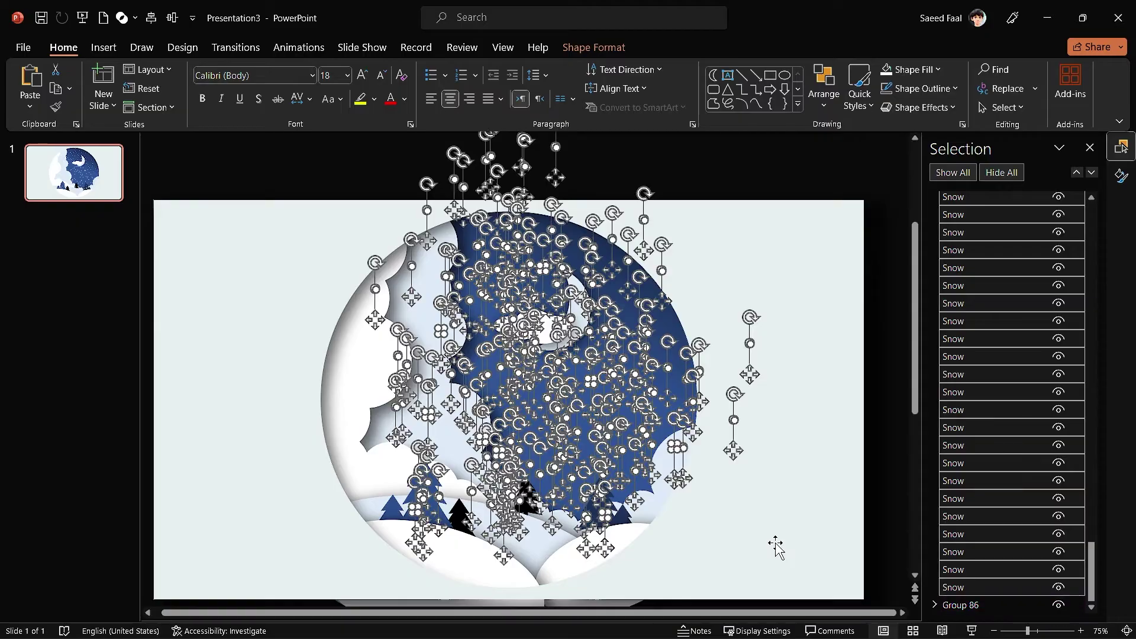
key(ctrl+g)
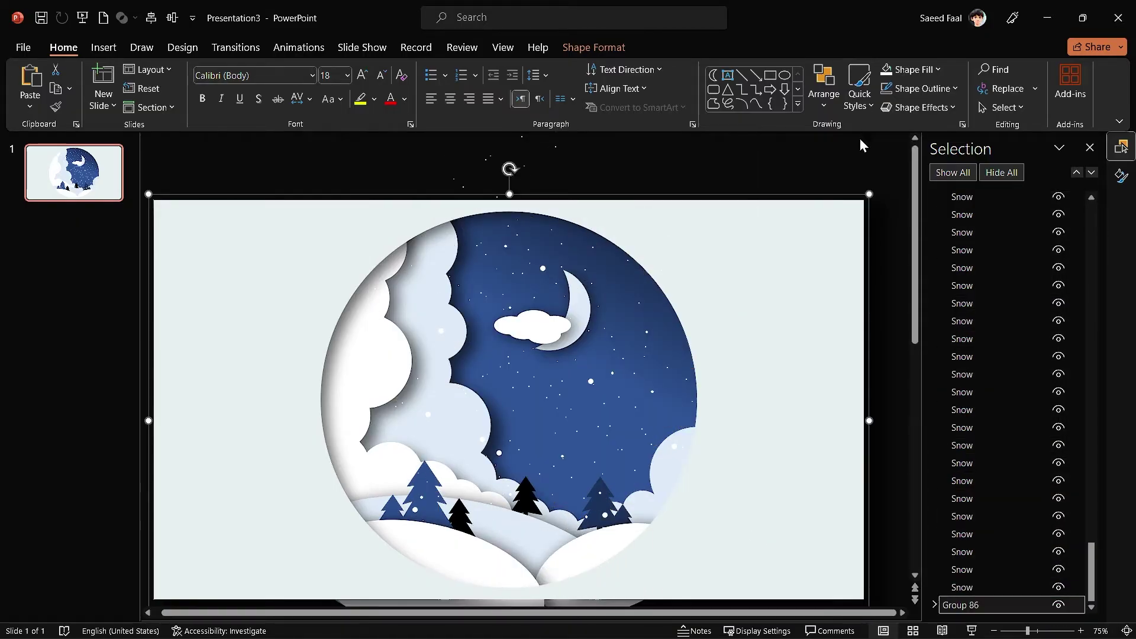
Step: Ungroup Group 86 back into separate shapes
click(830, 111)
click(839, 279)
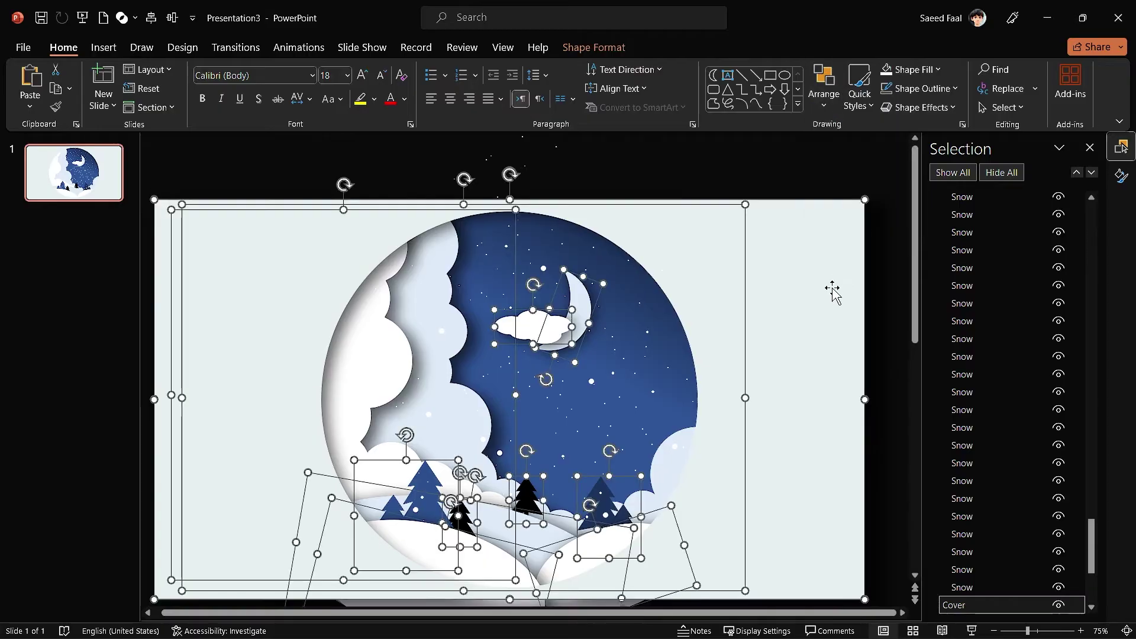
click(800, 184)
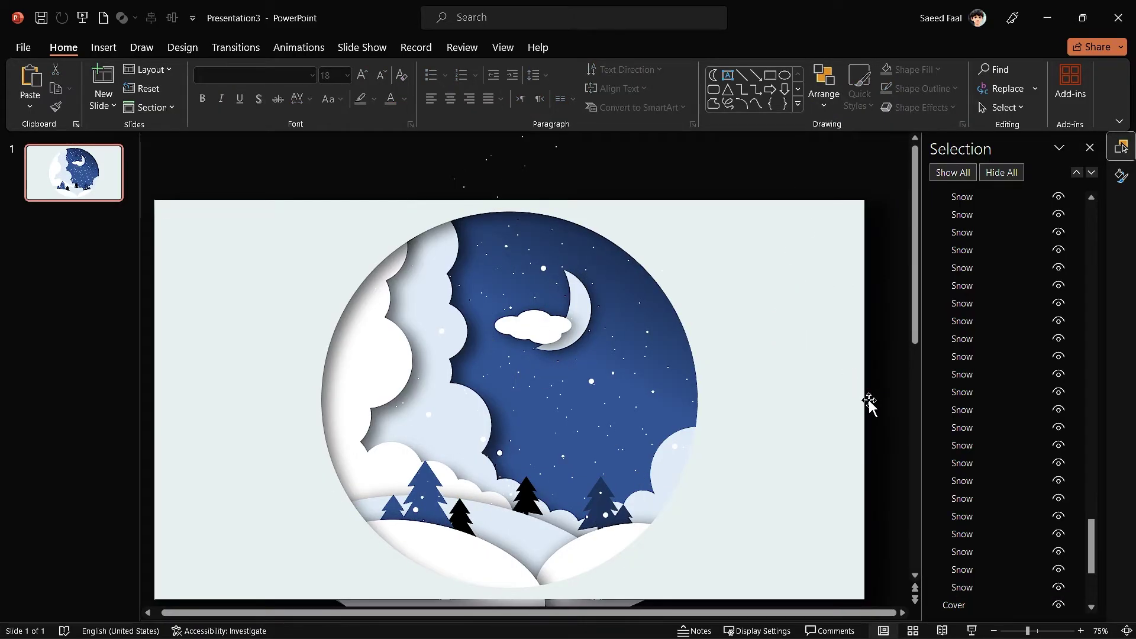
drag(1091, 543, 1091, 589)
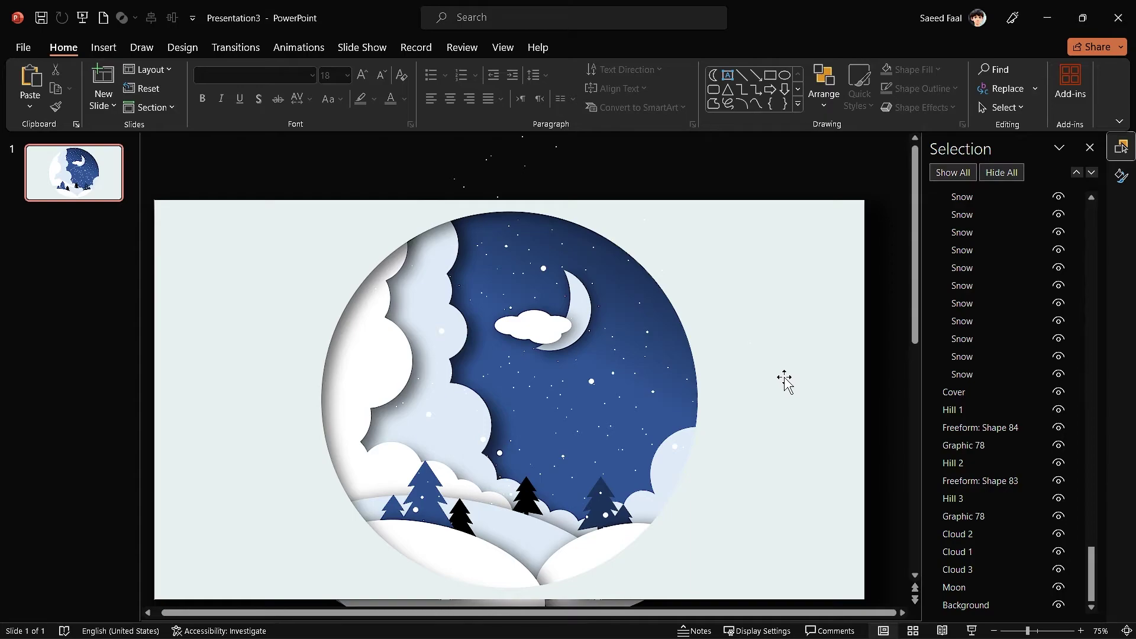
Step: Deselect the moon, clouds, hills and Cover, then group only the Snow dots into Group 386
key(ctrl+a)
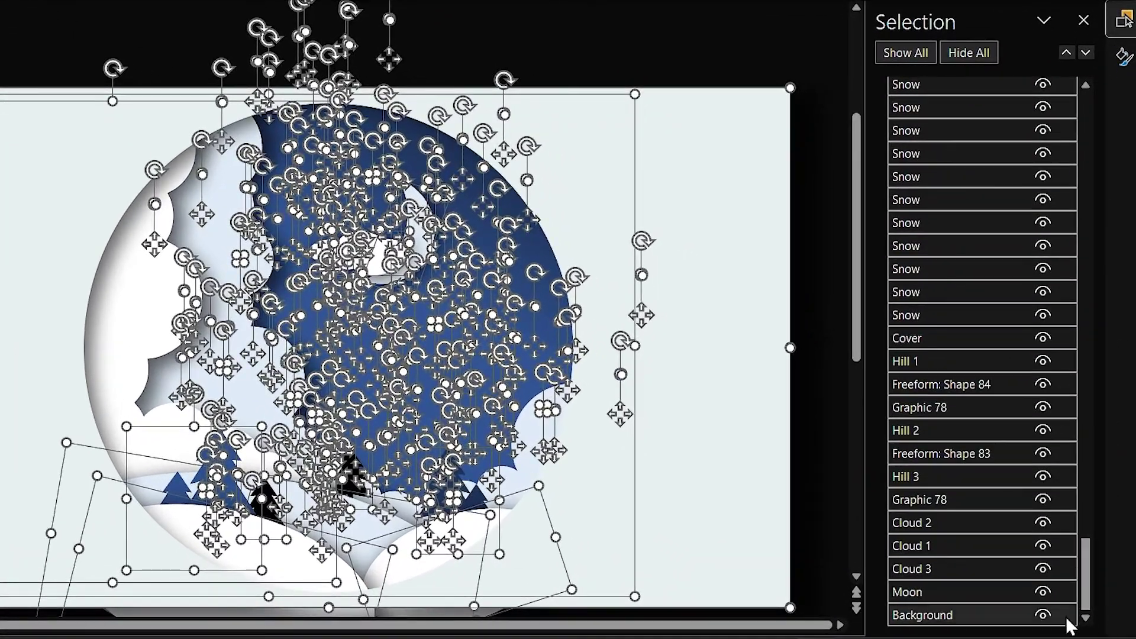
ctrl+click(979, 591)
ctrl+click(978, 569)
ctrl+click(978, 546)
ctrl+click(977, 523)
ctrl+click(977, 500)
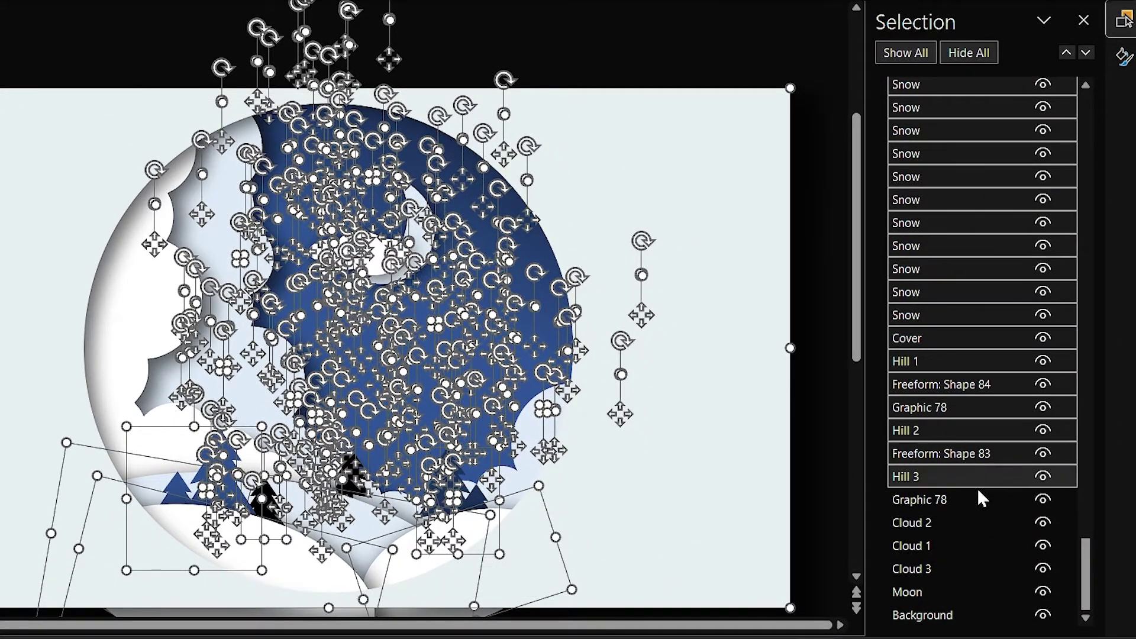
ctrl+click(977, 454)
ctrl+click(976, 431)
ctrl+click(978, 407)
ctrl+click(965, 385)
ctrl+click(953, 361)
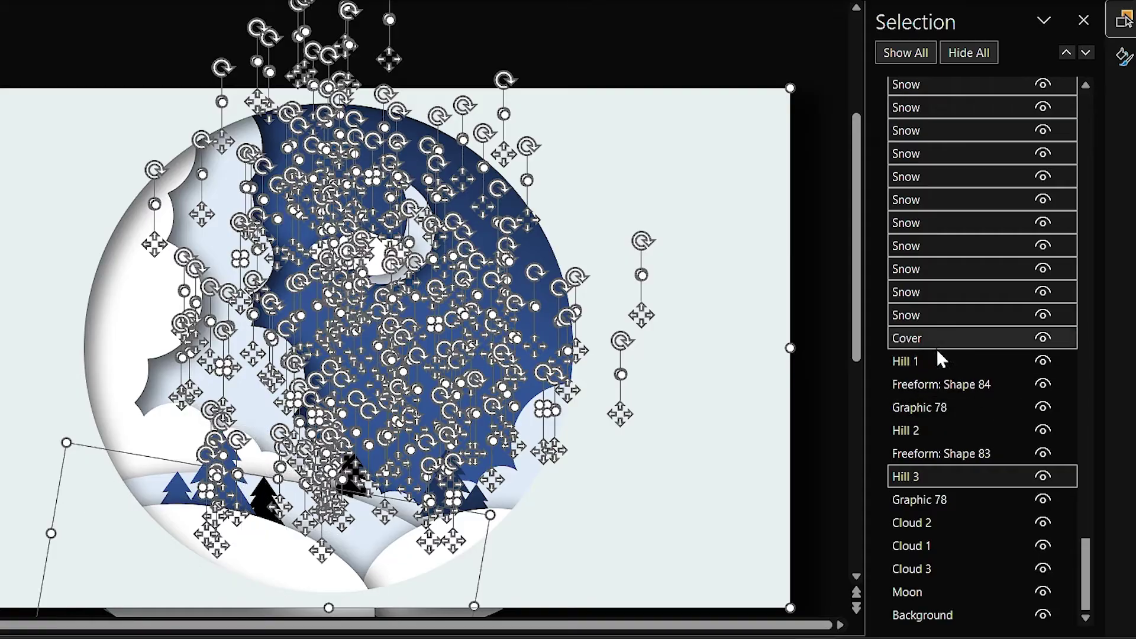
ctrl+click(936, 338)
ctrl+click(956, 476)
key(ctrl+g)
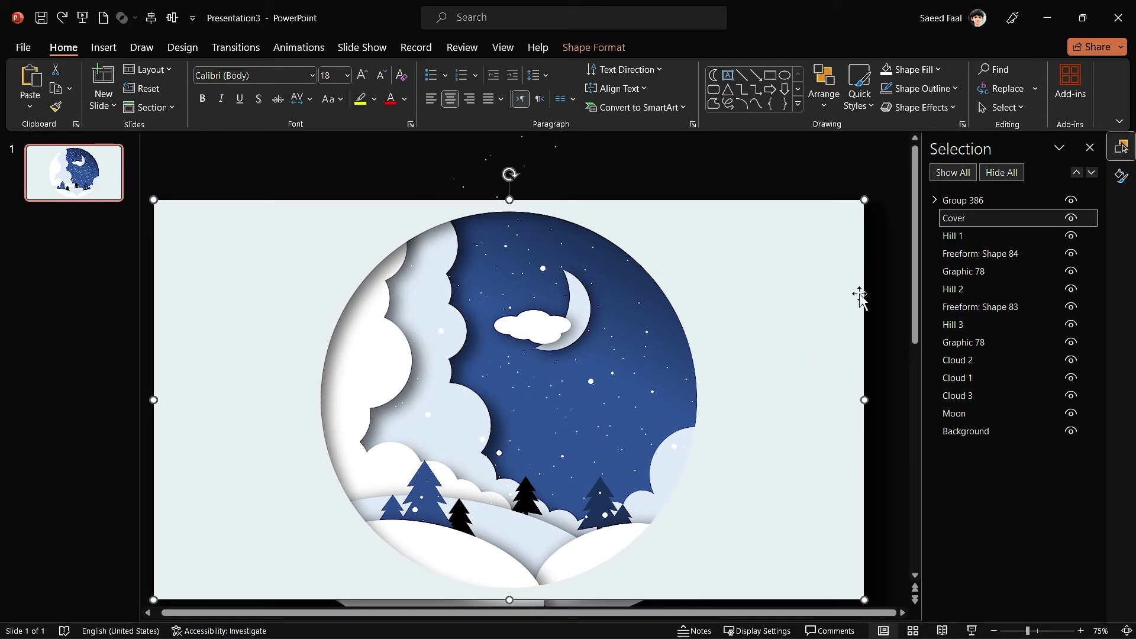
ctrl+scroll(895, 258, down, 2)
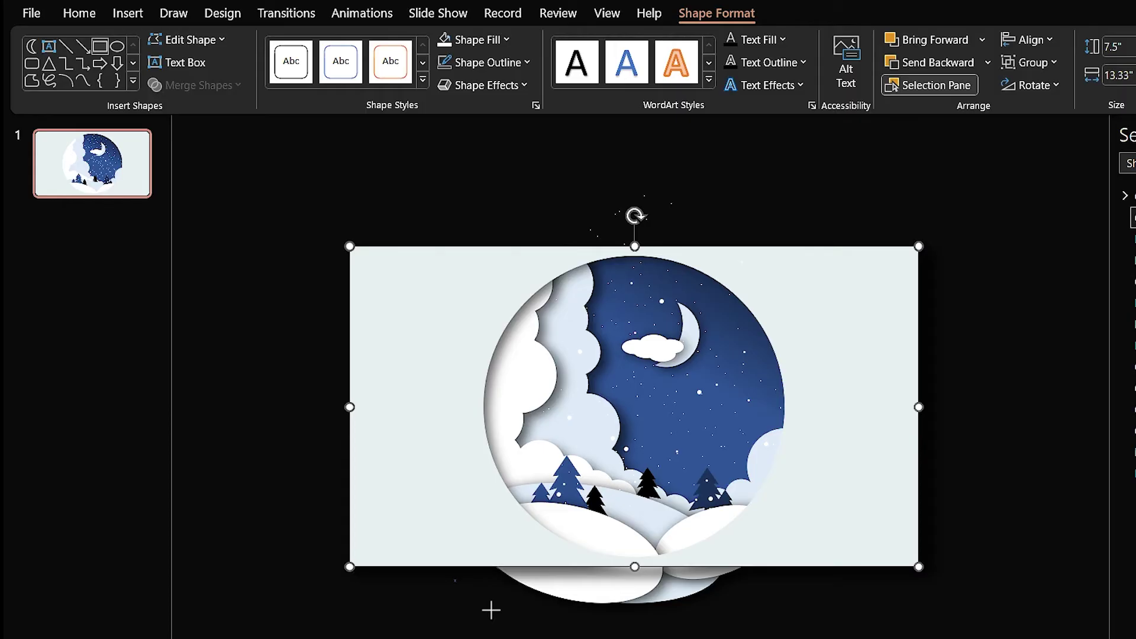
Step: Trim the snow overhang off the left and middle hills by subtracting covering rectangles
mouse_move(454, 578)
mouse_down()
mouse_move(748, 638)
mouse_move(802, 638)
mouse_up()
drag(702, 638, 684, 629)
shift+click(630, 518)
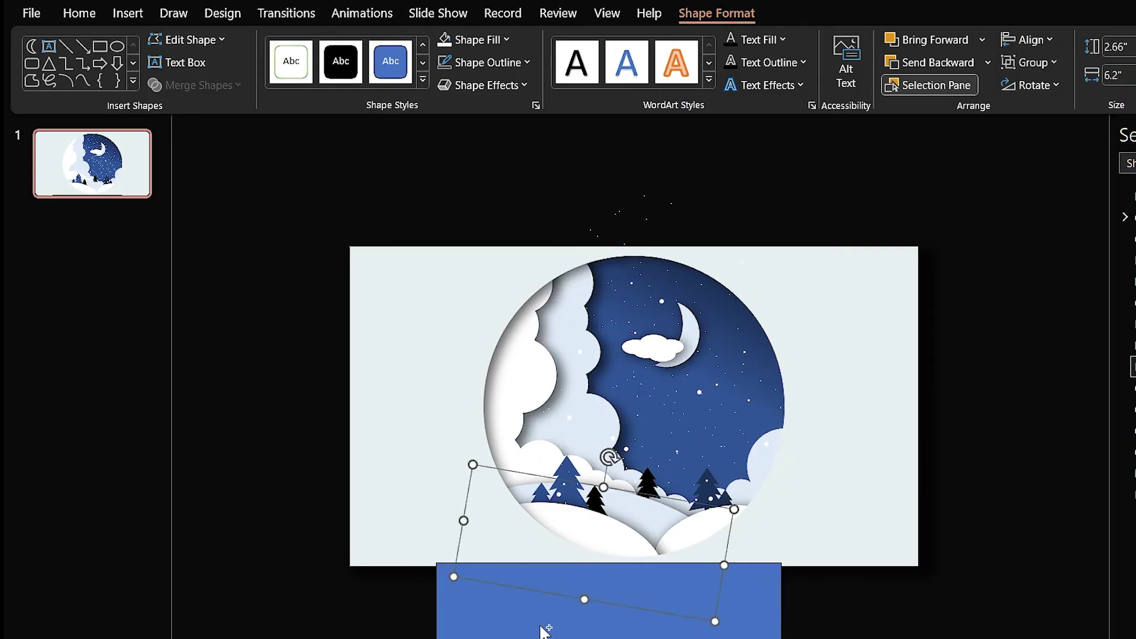
click(198, 84)
click(188, 204)
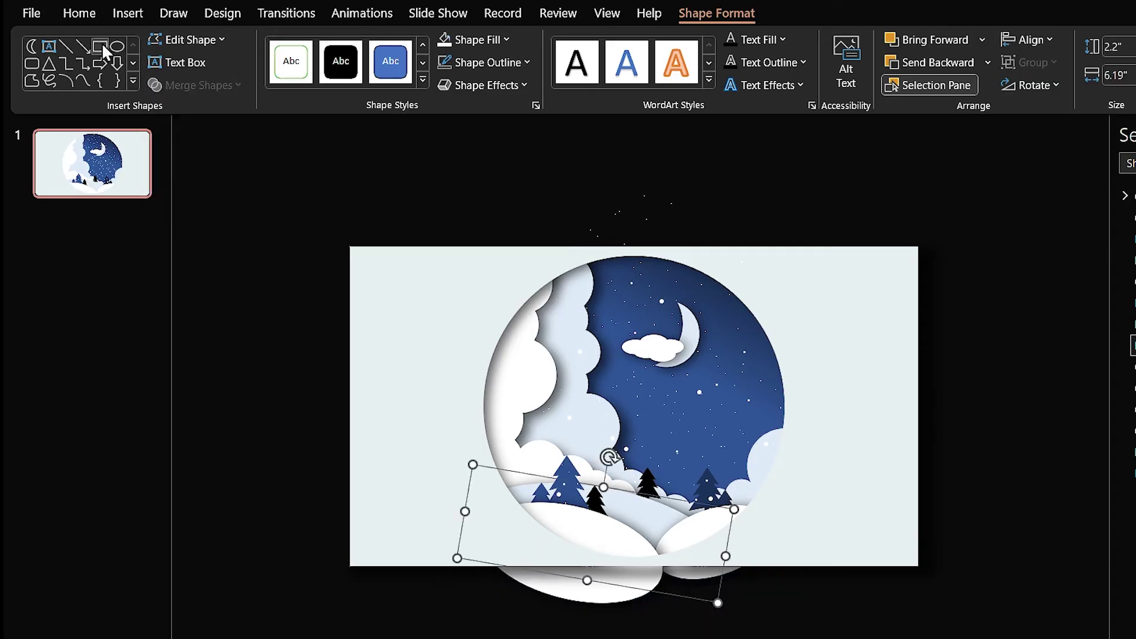
drag(515, 610, 743, 636)
mouse_move(628, 628)
mouse_down()
mouse_move(616, 617)
mouse_move(624, 621)
mouse_up()
shift+click(565, 583)
click(199, 84)
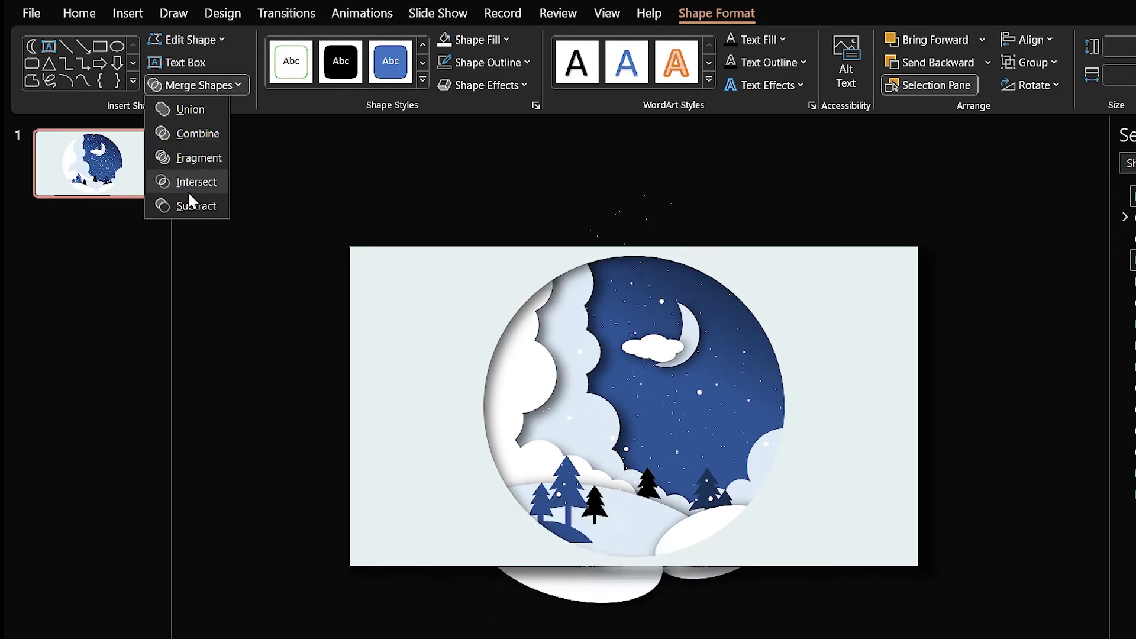
click(189, 204)
Step: Subtract a rectangle from the right hill so its overhang below the slide is removed
click(100, 46)
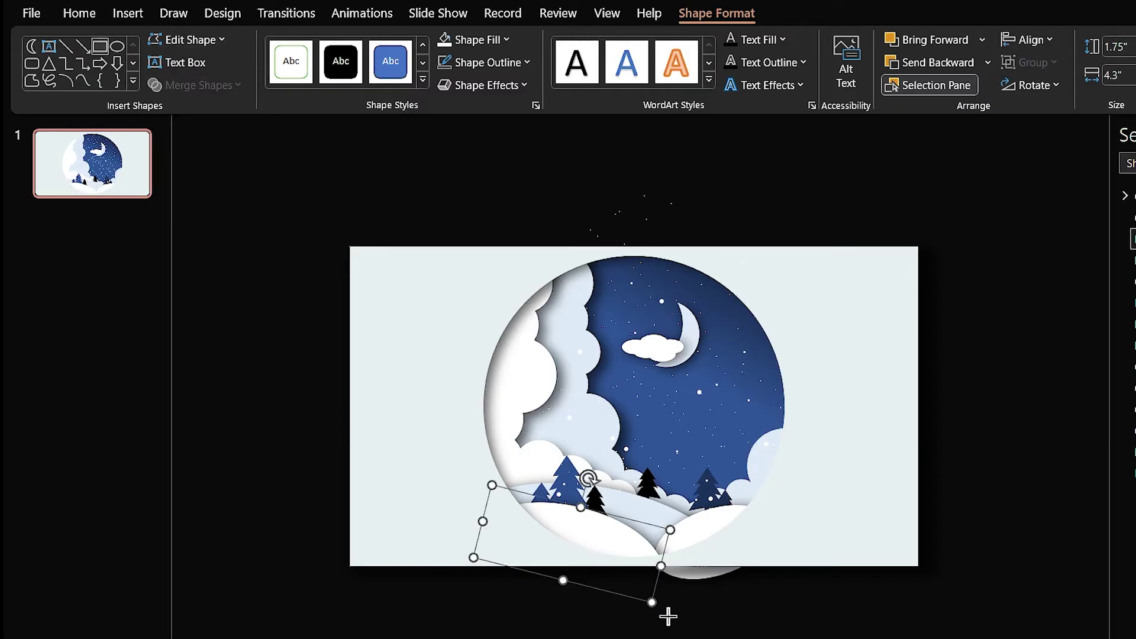
drag(686, 604, 871, 638)
drag(808, 636, 735, 613)
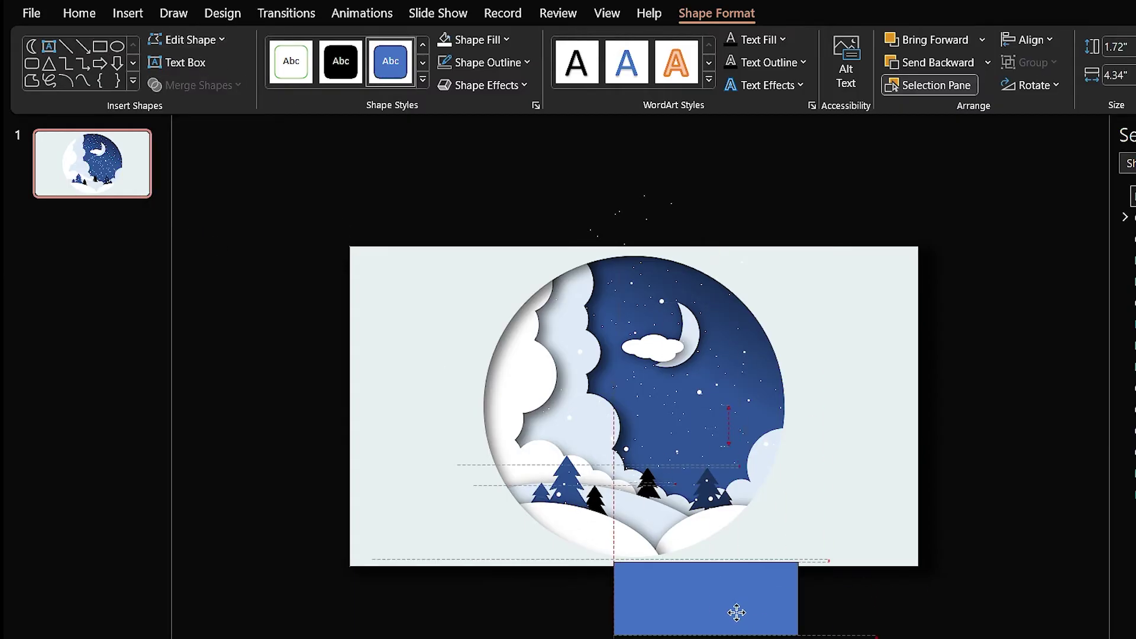
shift+click(684, 539)
click(198, 84)
click(188, 205)
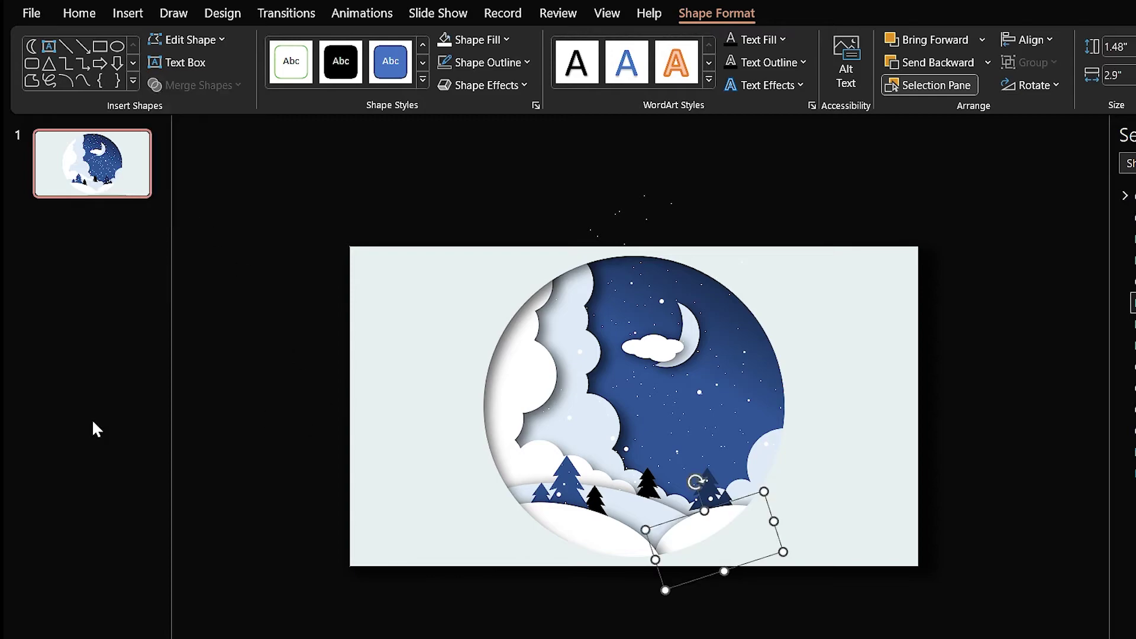
click(894, 86)
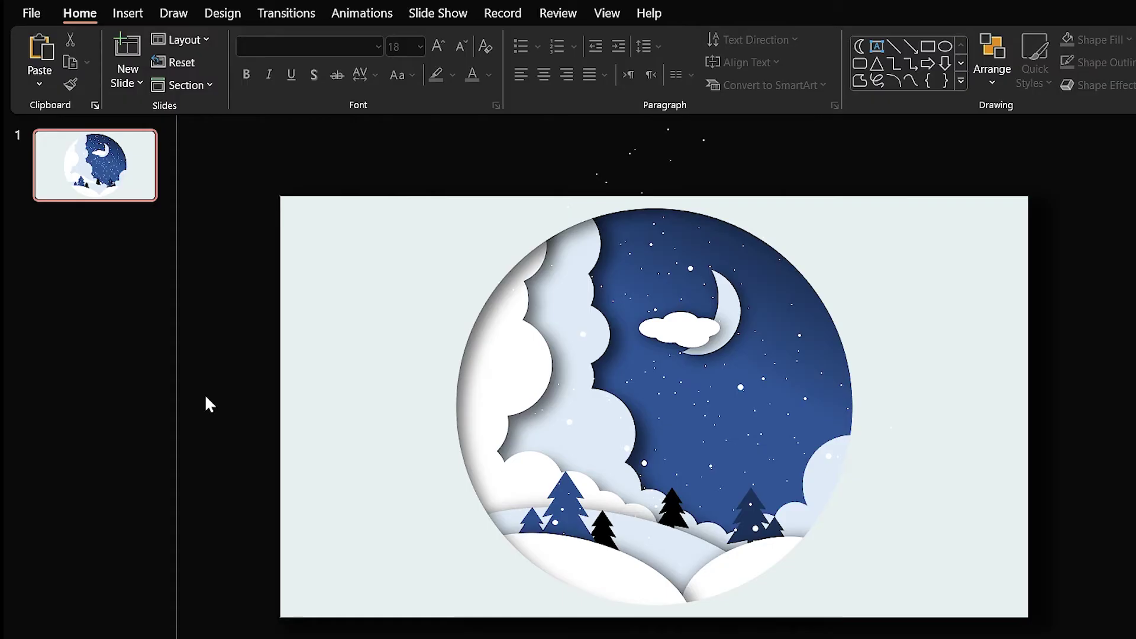
Step: Select every object in the scene and start saving them as a picture
click(316, 332)
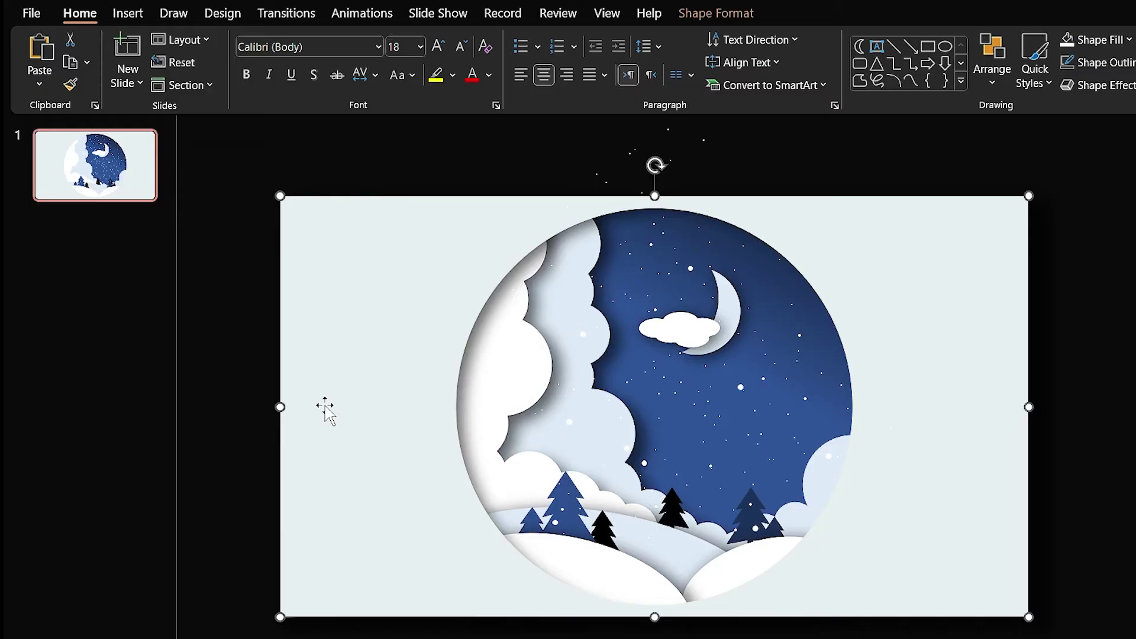
key(ctrl+a)
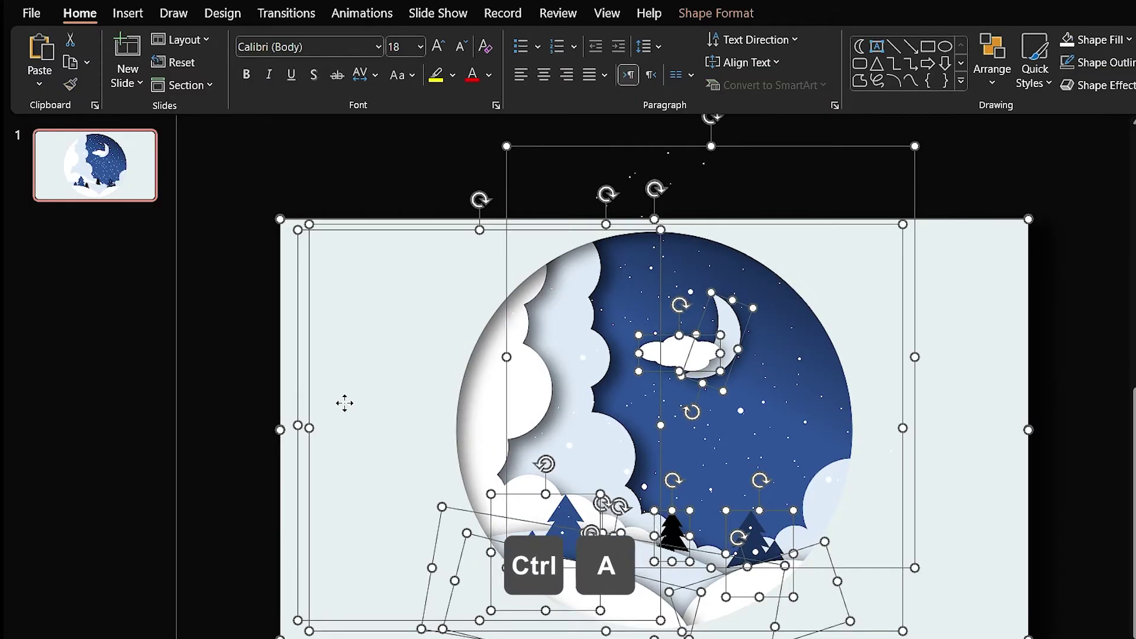
right_click(345, 405)
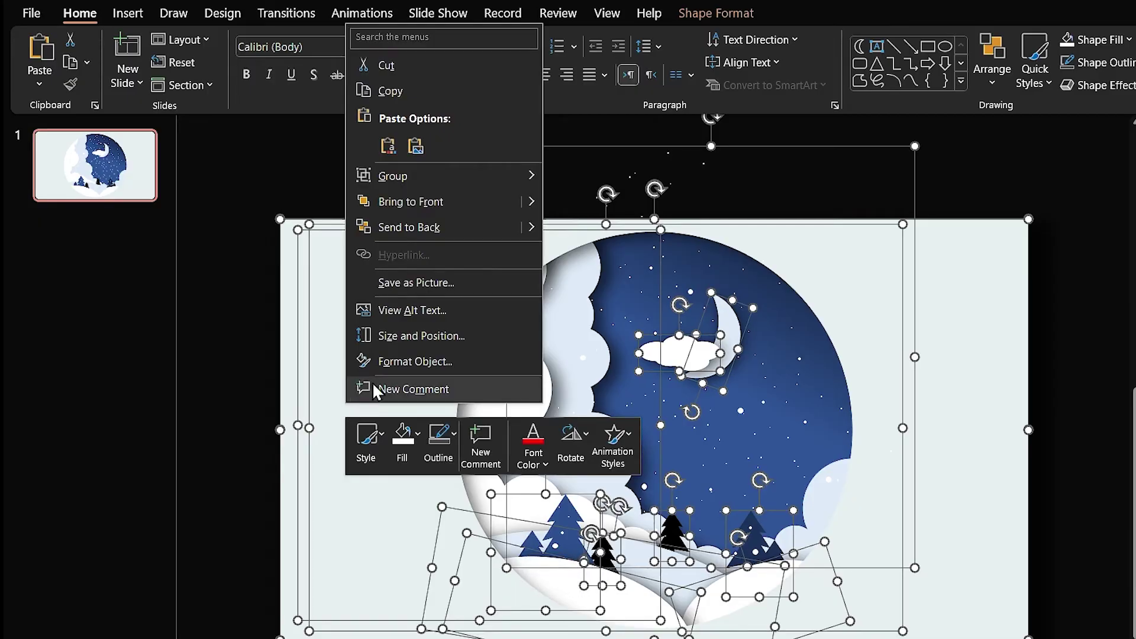
click(425, 284)
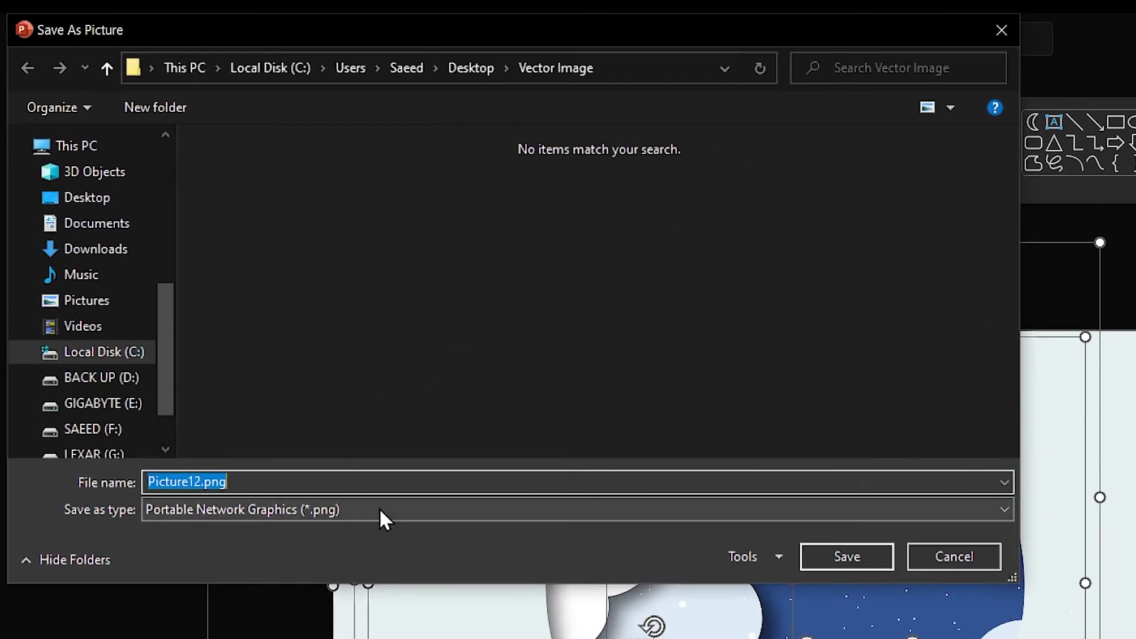
Step: Confirm the PNG file type and save the scene as Picture12.png in Vector Image
click(391, 365)
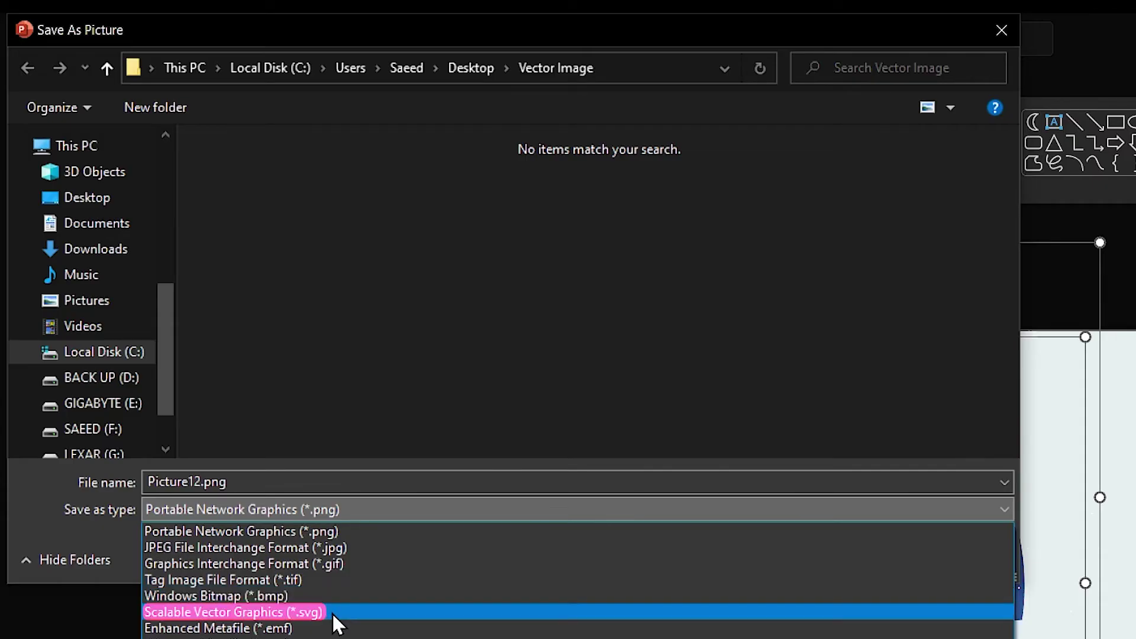
click(338, 509)
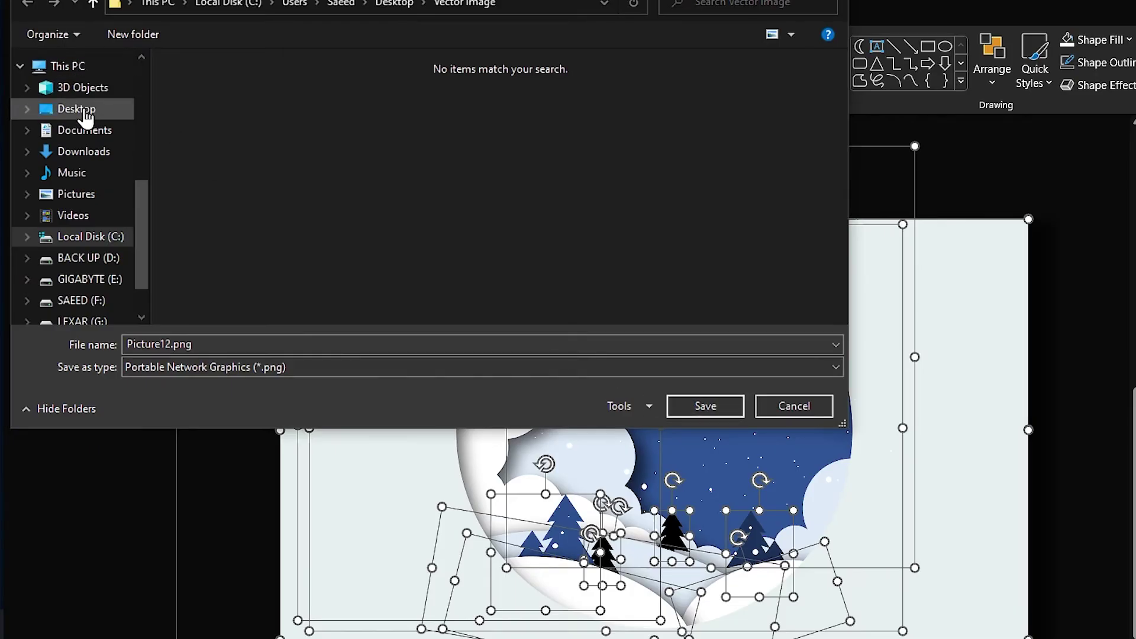
click(709, 404)
click(260, 299)
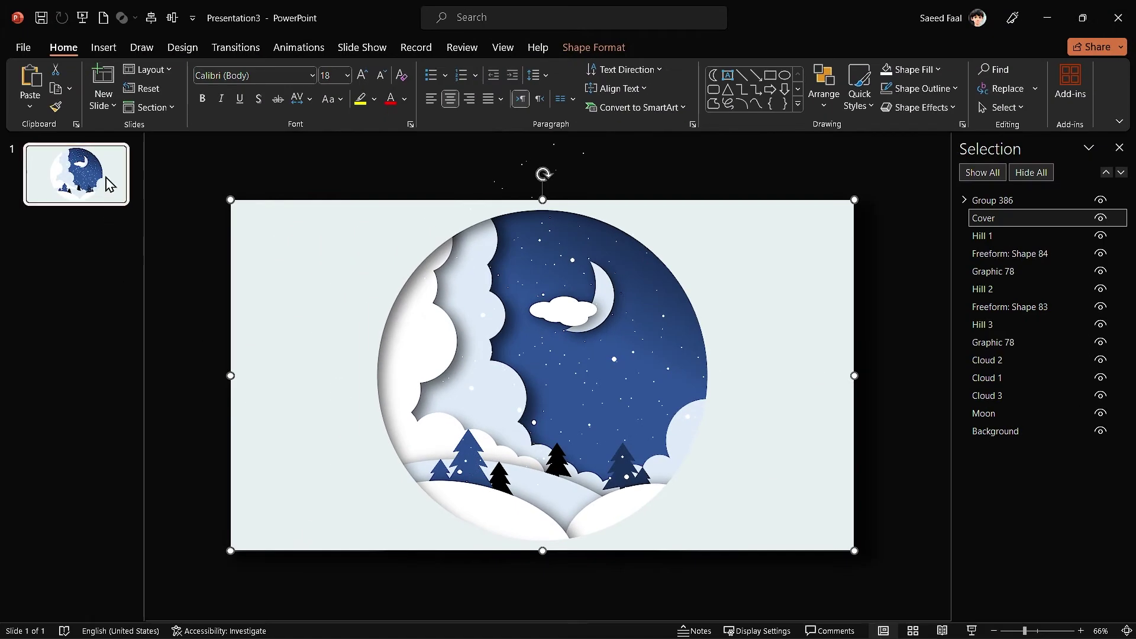
Step: Duplicate slide 1 and delete the snow group Group 386 from the copy
right_click(109, 197)
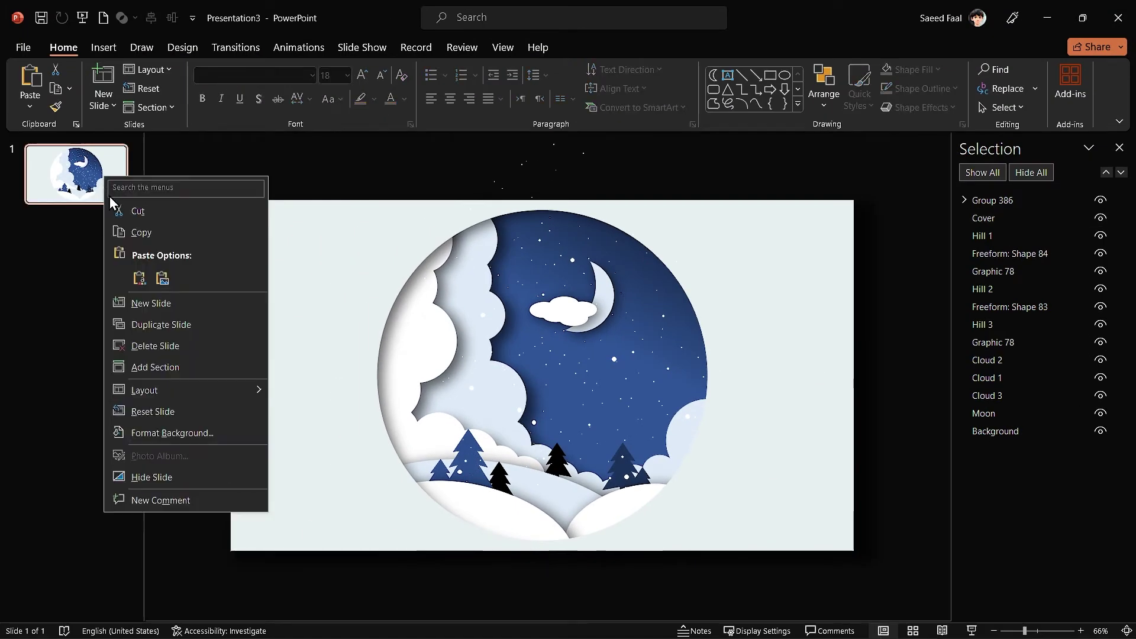
click(163, 327)
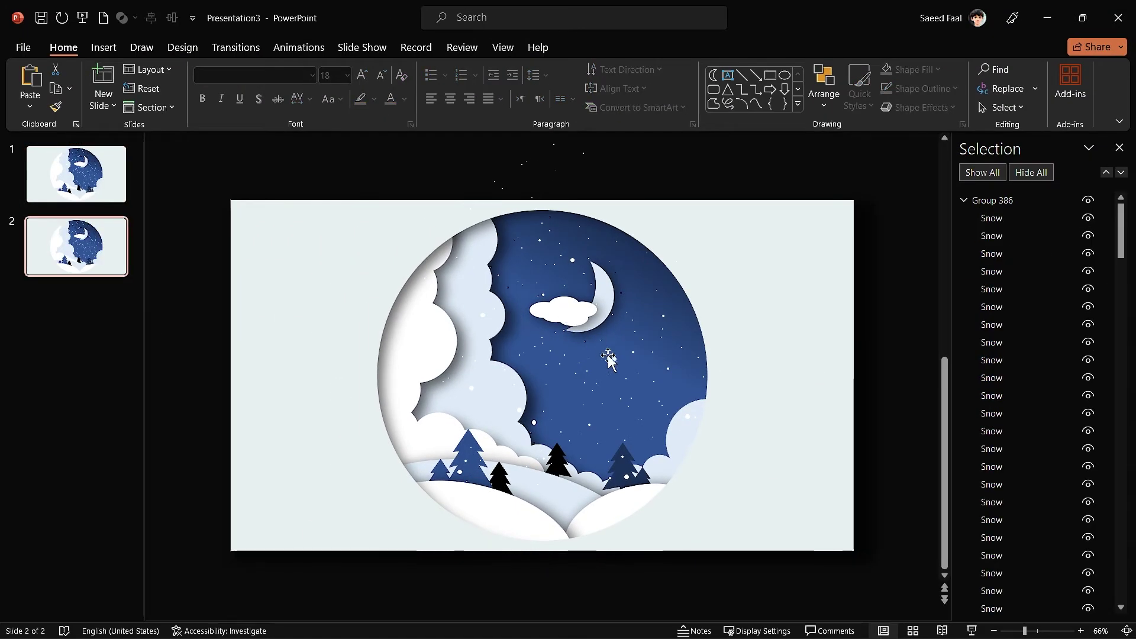
click(994, 200)
key(Delete)
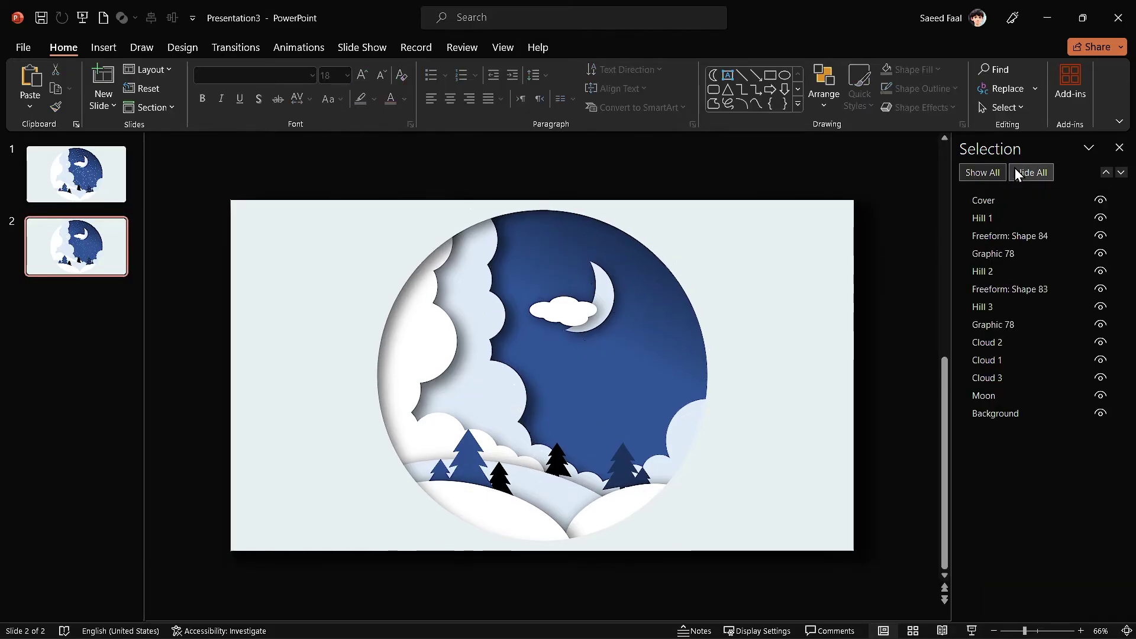
Step: Rotate and sink the blue and black pine trees below the hills out of view
click(473, 453)
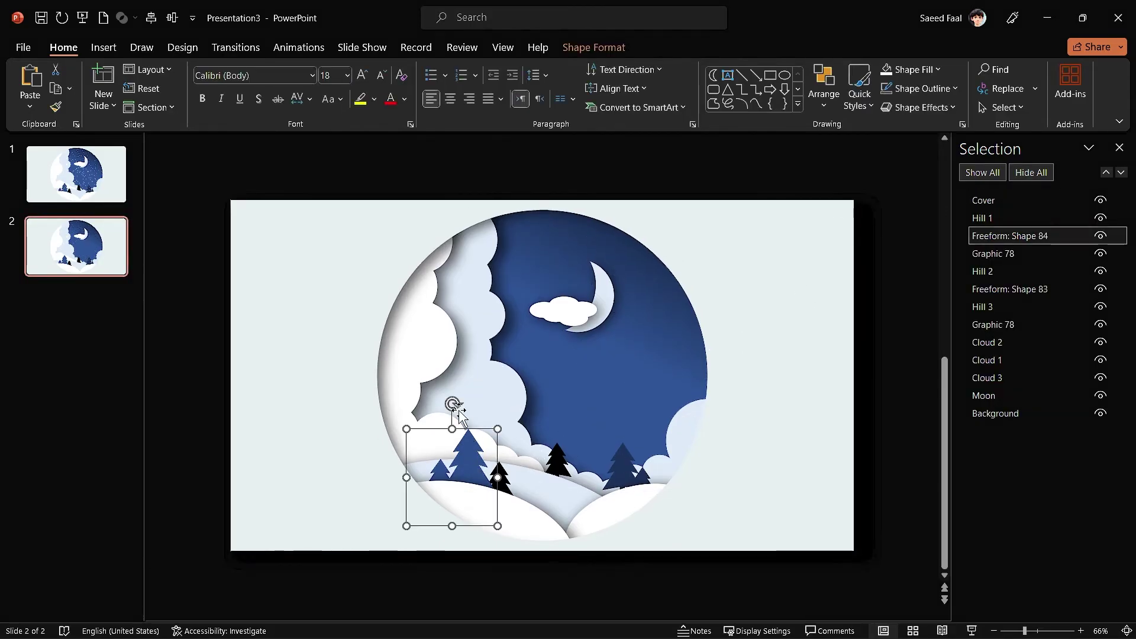
drag(453, 405, 521, 455)
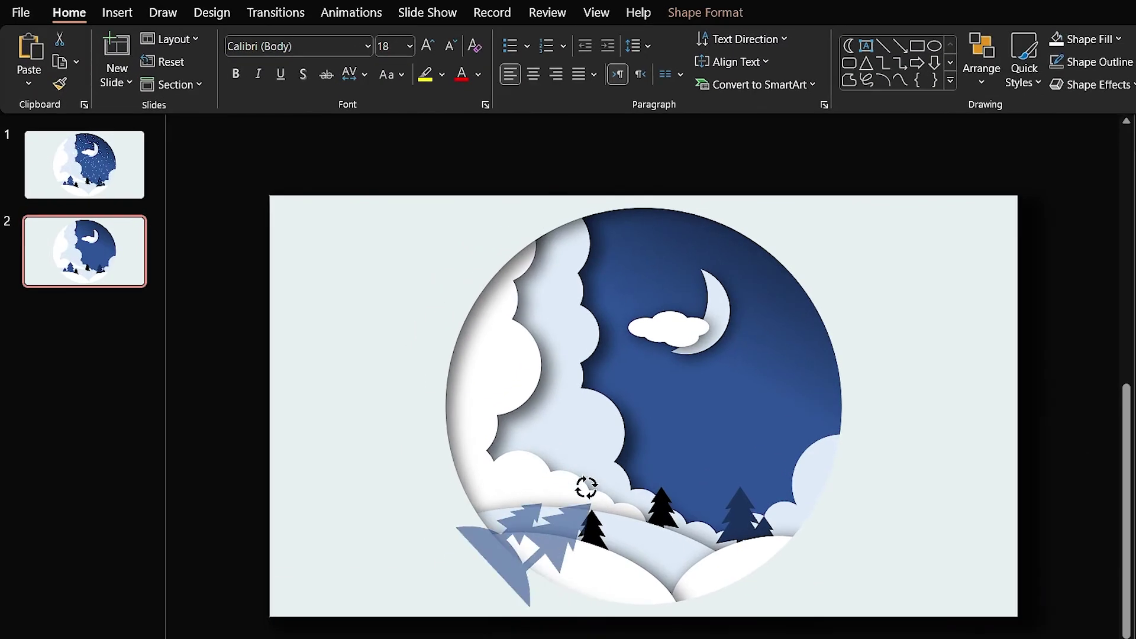
drag(564, 544, 584, 579)
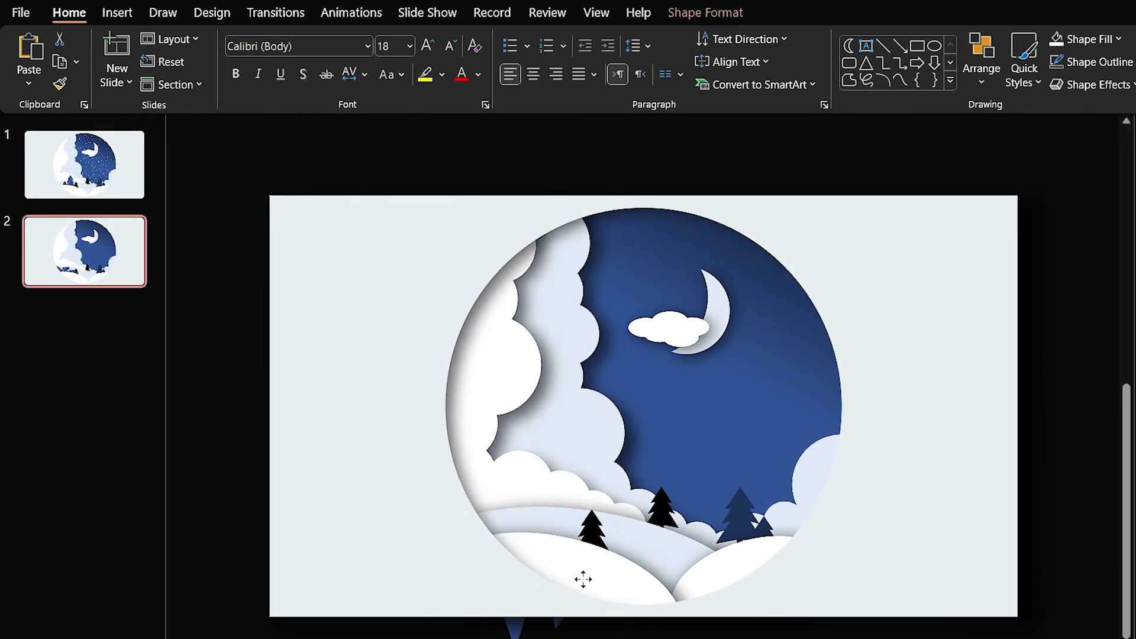
click(594, 526)
drag(593, 480, 642, 553)
drag(659, 511, 660, 545)
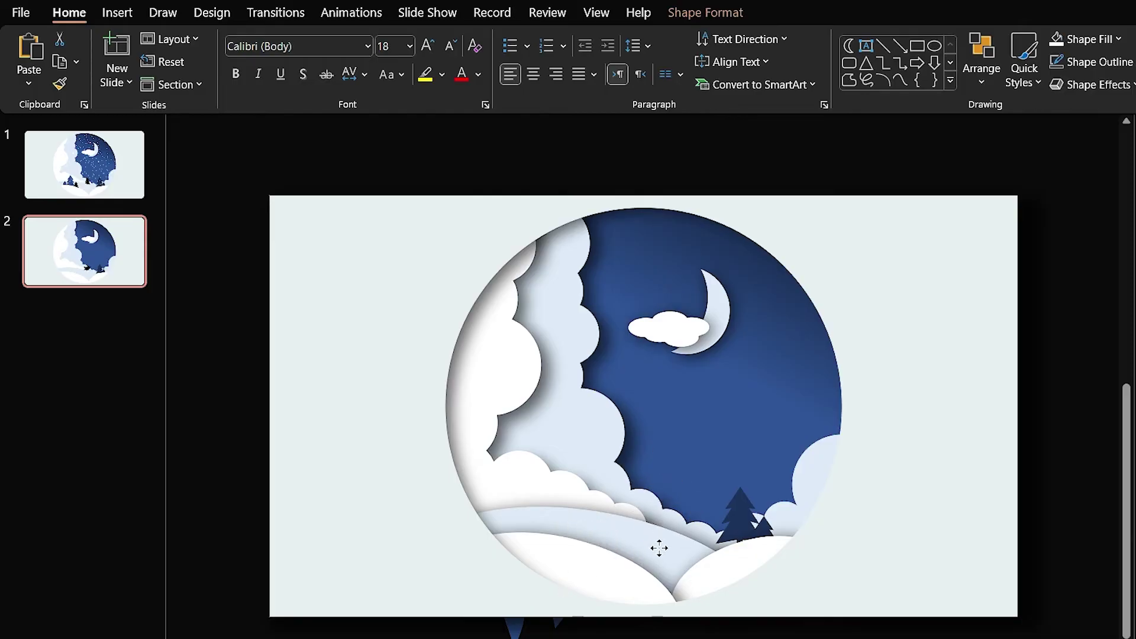
drag(751, 516, 757, 592)
Step: Paste the green leaf tree and lower it onto the hill
click(472, 563)
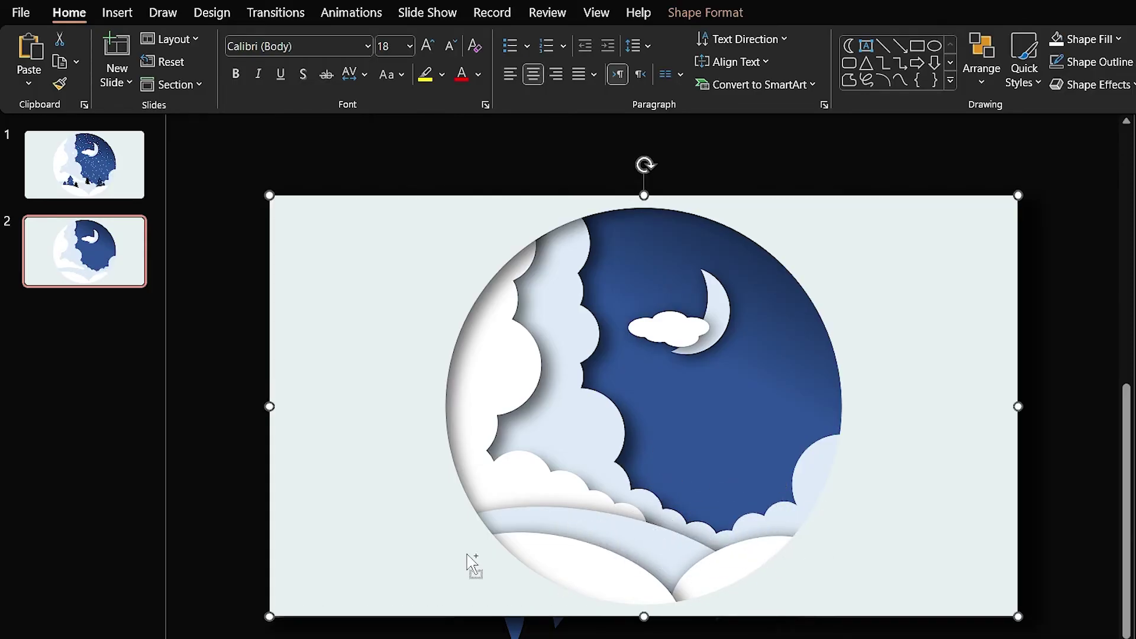
key(ctrl+v)
drag(549, 444, 546, 484)
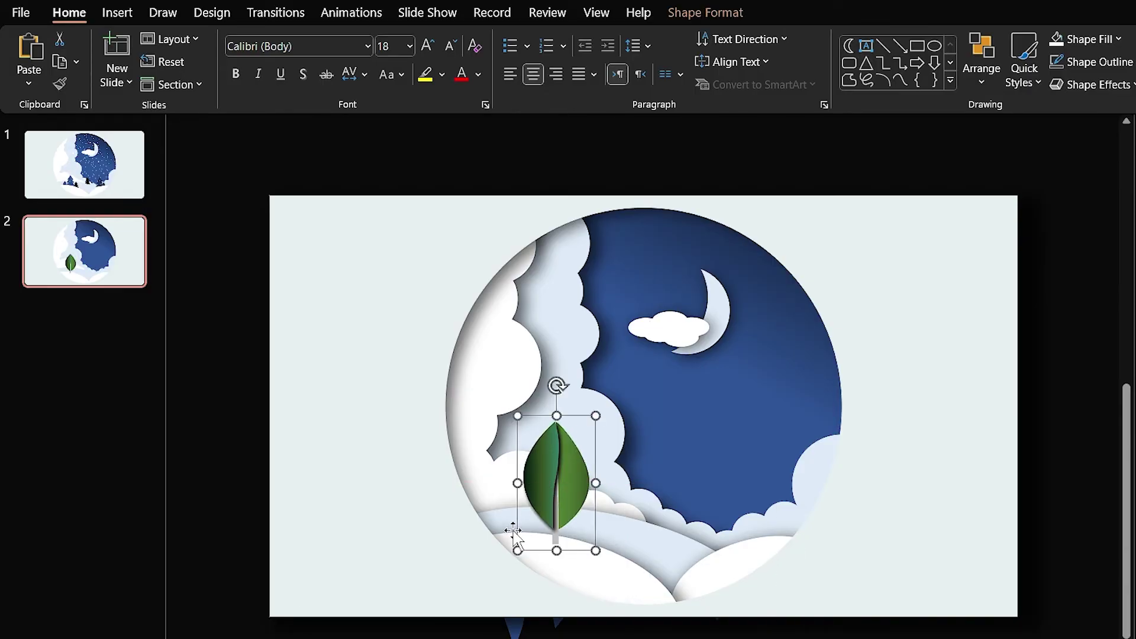
Step: Copy the leaf tree to the right and rename its group 'tree 2'
drag(513, 530, 533, 547)
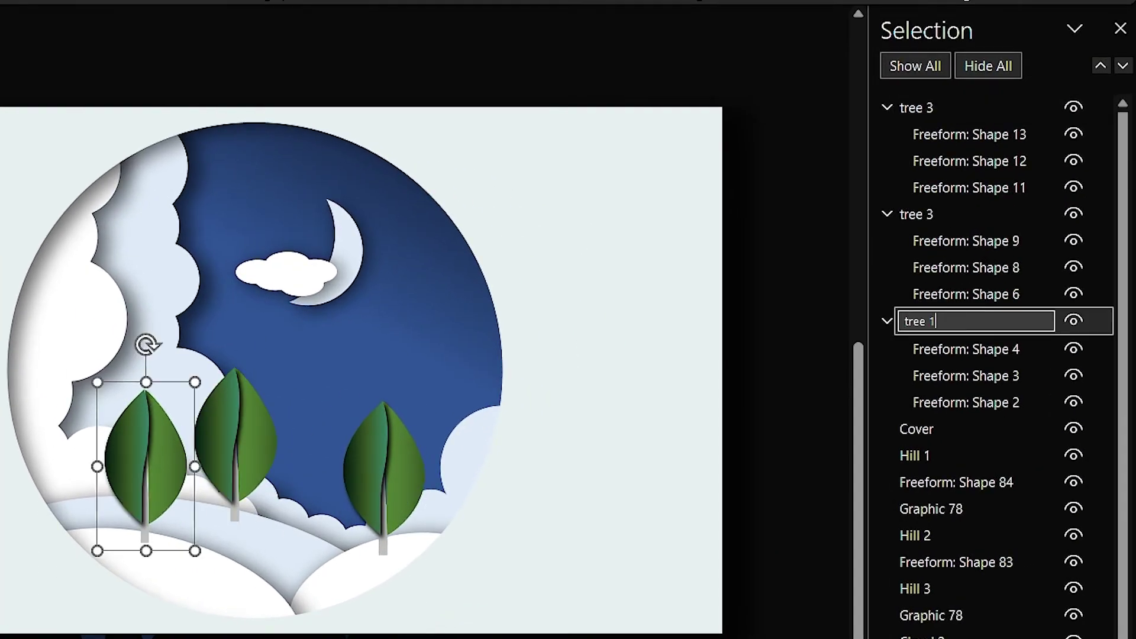
click(426, 507)
click(942, 106)
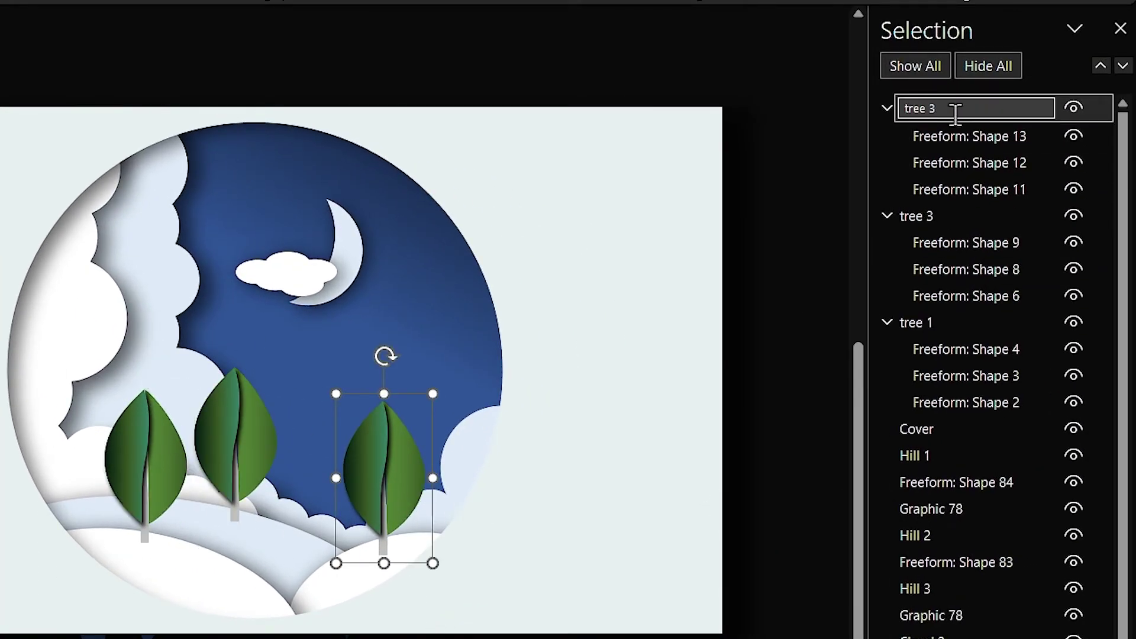
text(tree 2)
key(Return)
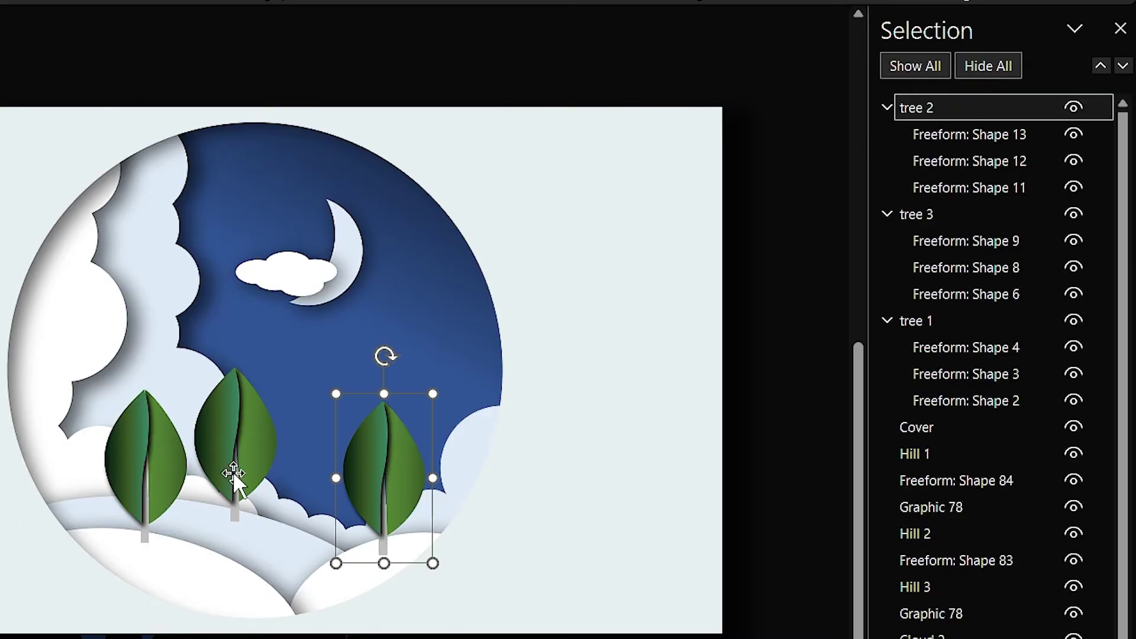
Step: Collapse the tree groups and layer tree 1 behind Hill 1 and tree 2 behind Hill 2
click(887, 107)
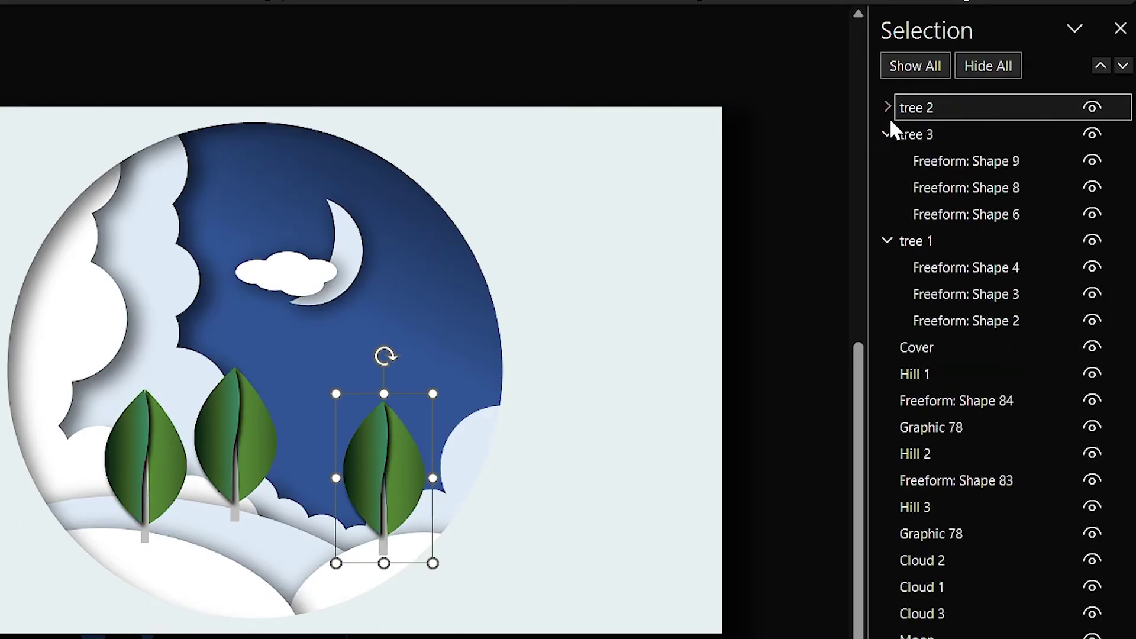
click(887, 134)
click(887, 161)
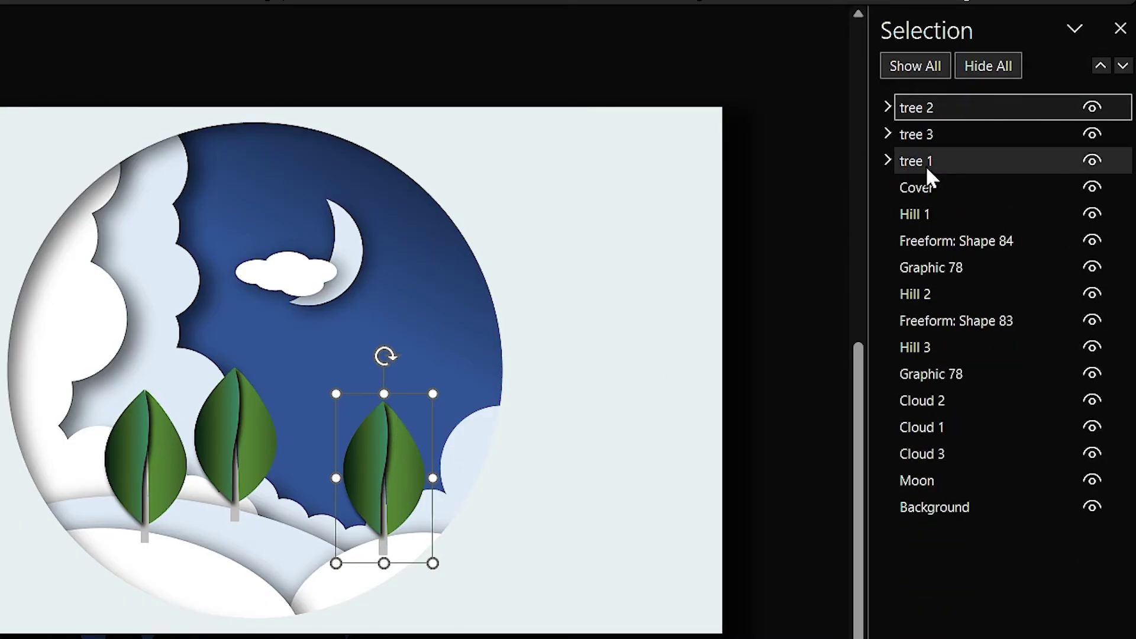
click(959, 161)
drag(966, 164, 976, 228)
drag(947, 107, 971, 359)
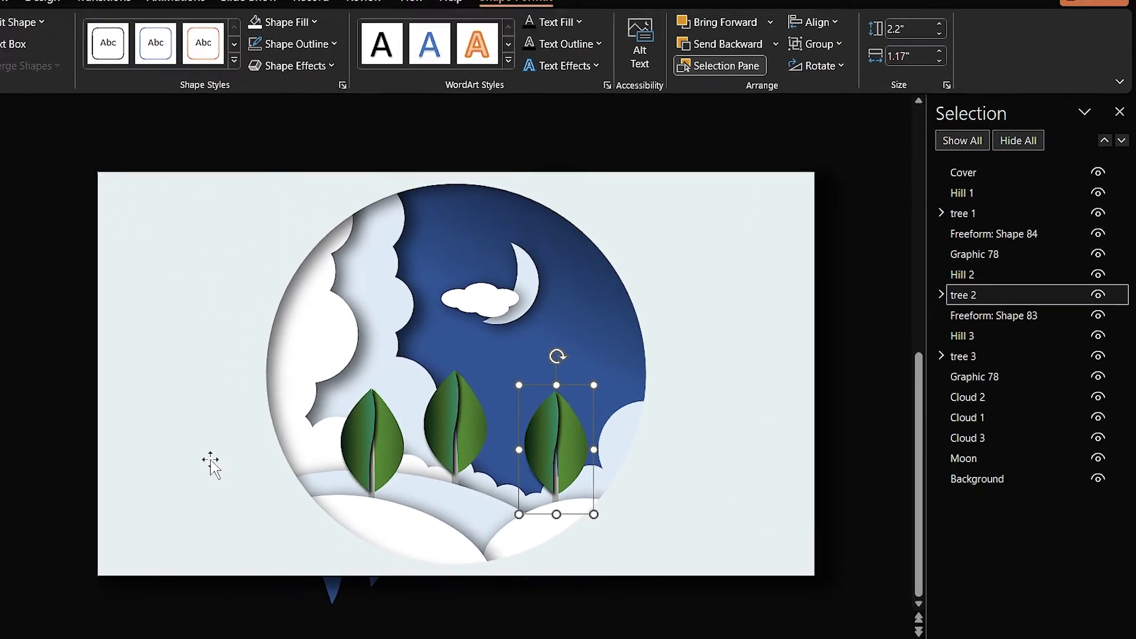
click(210, 464)
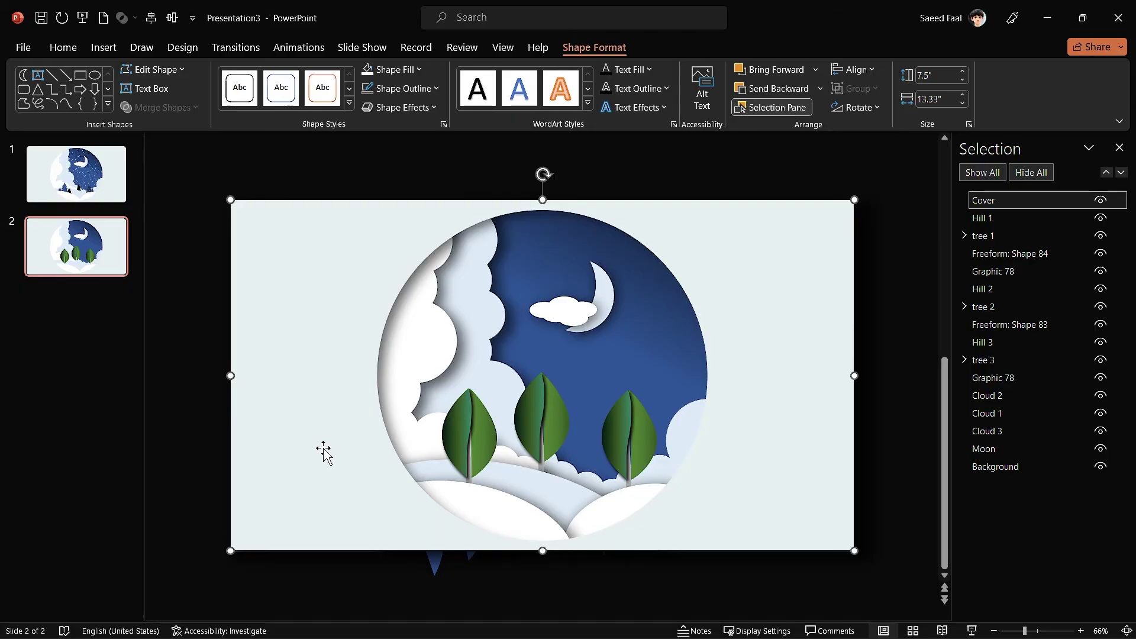
Step: Apply a Morph transition to slide 2 and preview it
click(216, 49)
click(154, 84)
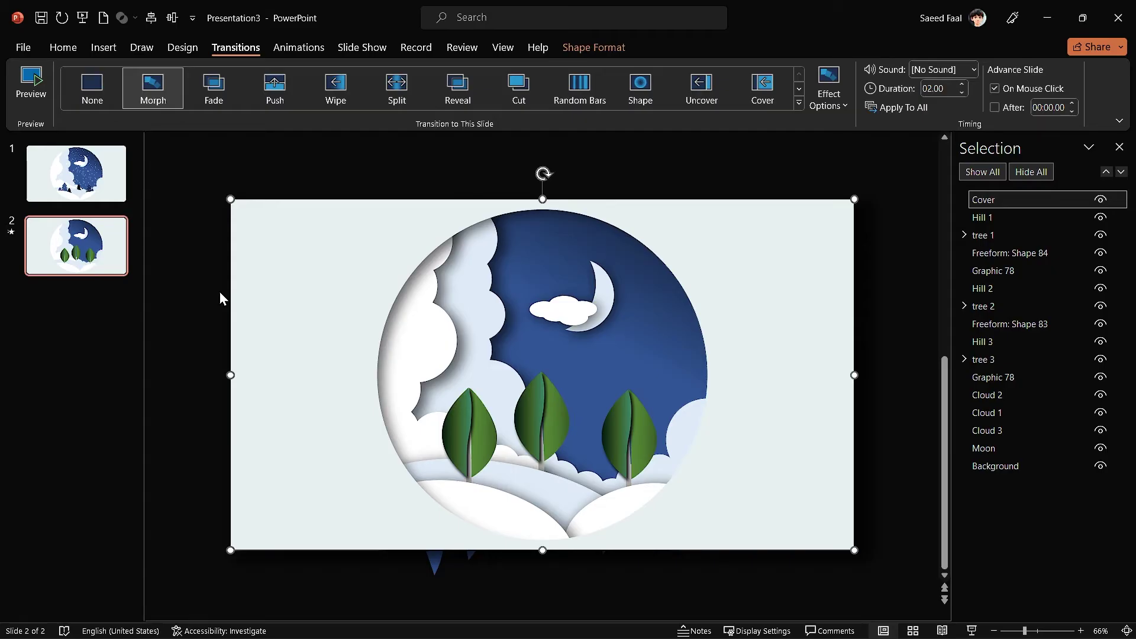
click(33, 94)
Step: Select the three leaf trees for copying and return to slide 1
click(454, 421)
shift+click(533, 414)
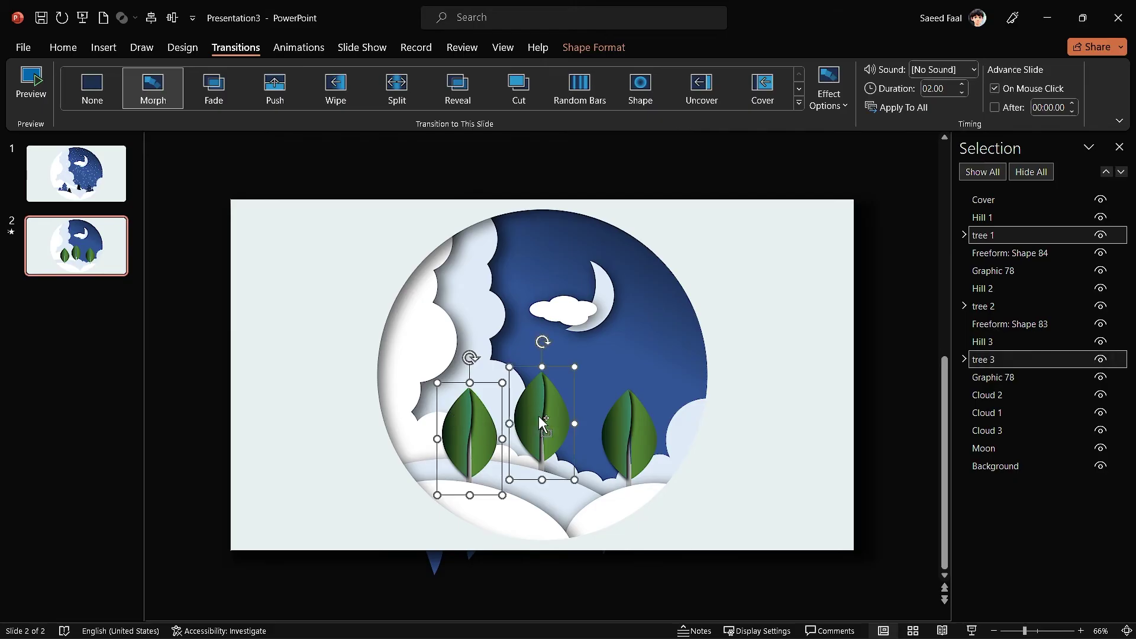
shift+click(618, 436)
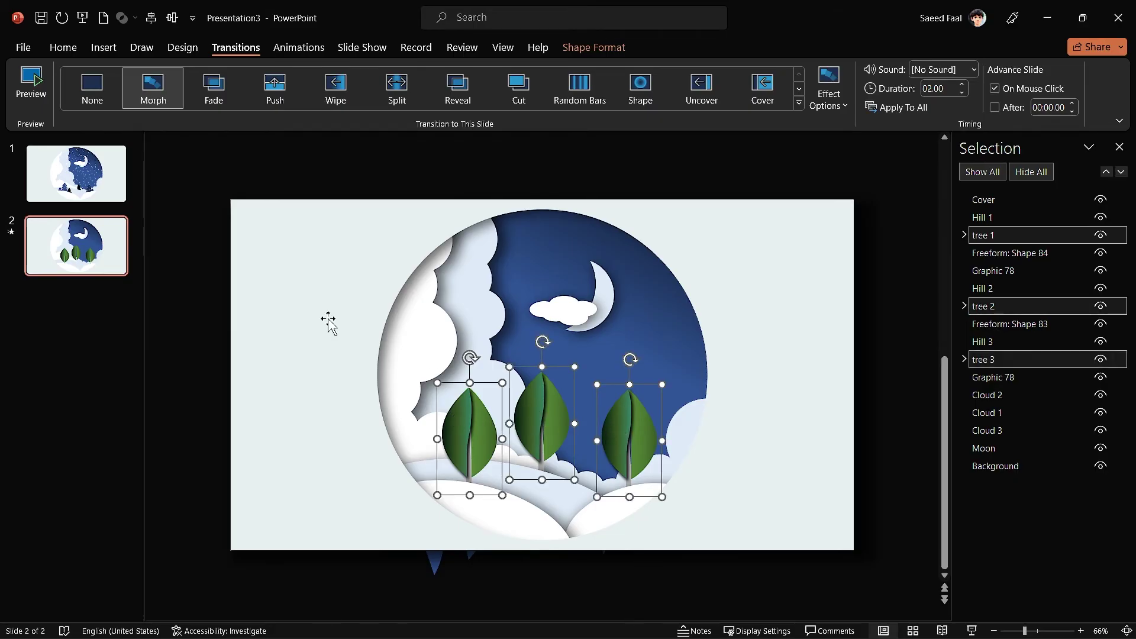
click(115, 195)
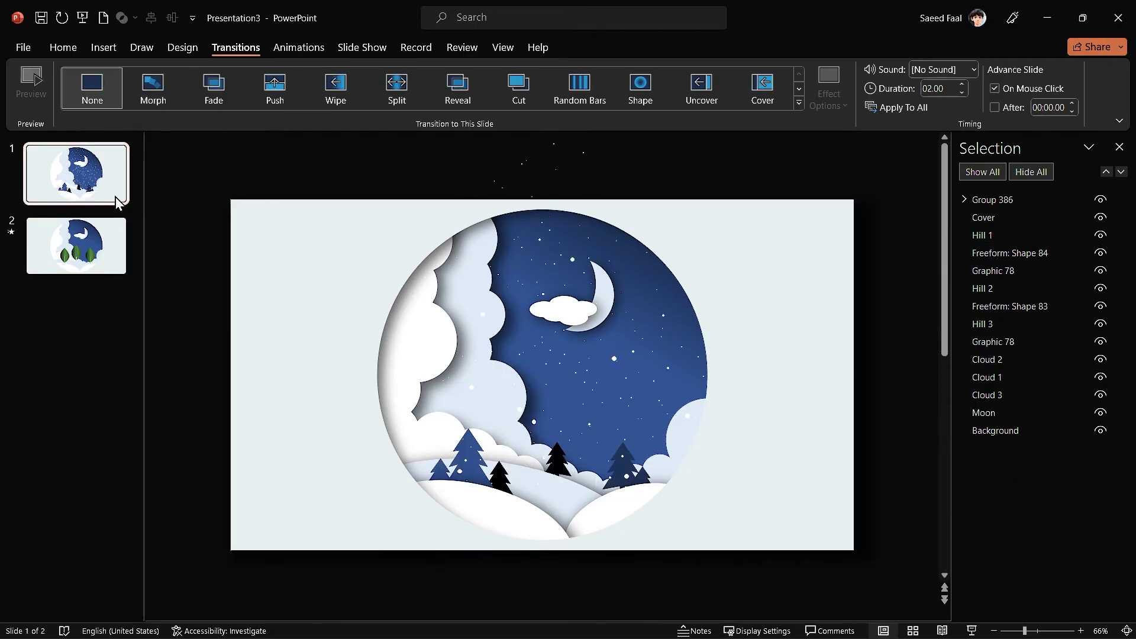
Step: Paste the three trees on slide 1 and layer trees 1–3 behind Hills 1–3
click(275, 360)
key(ctrl+v)
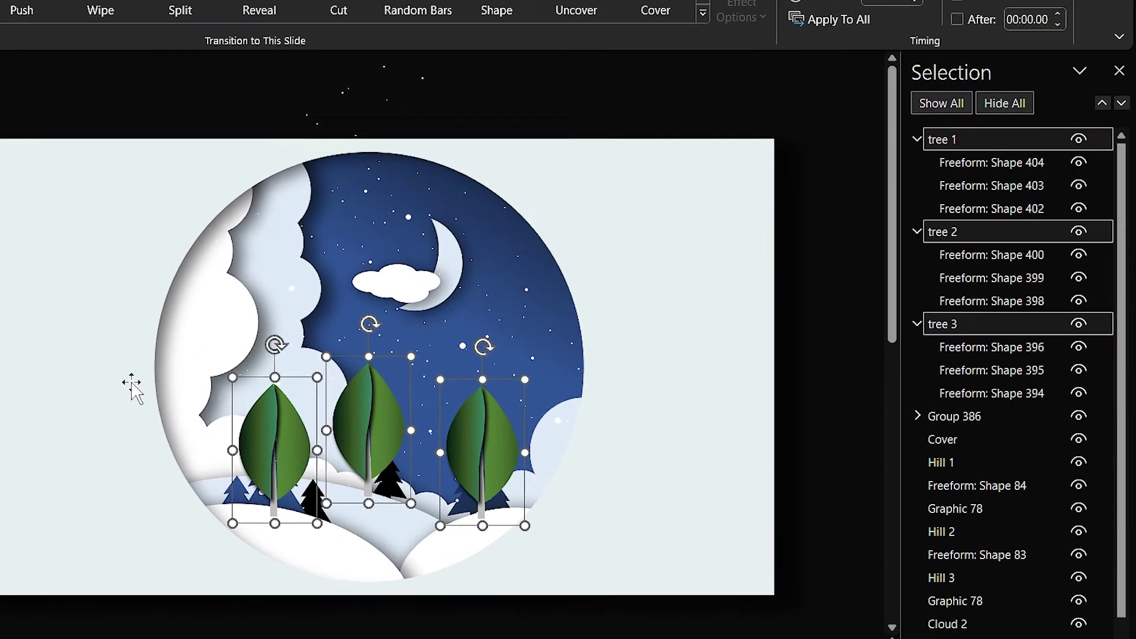
click(923, 141)
click(916, 139)
click(916, 162)
click(916, 186)
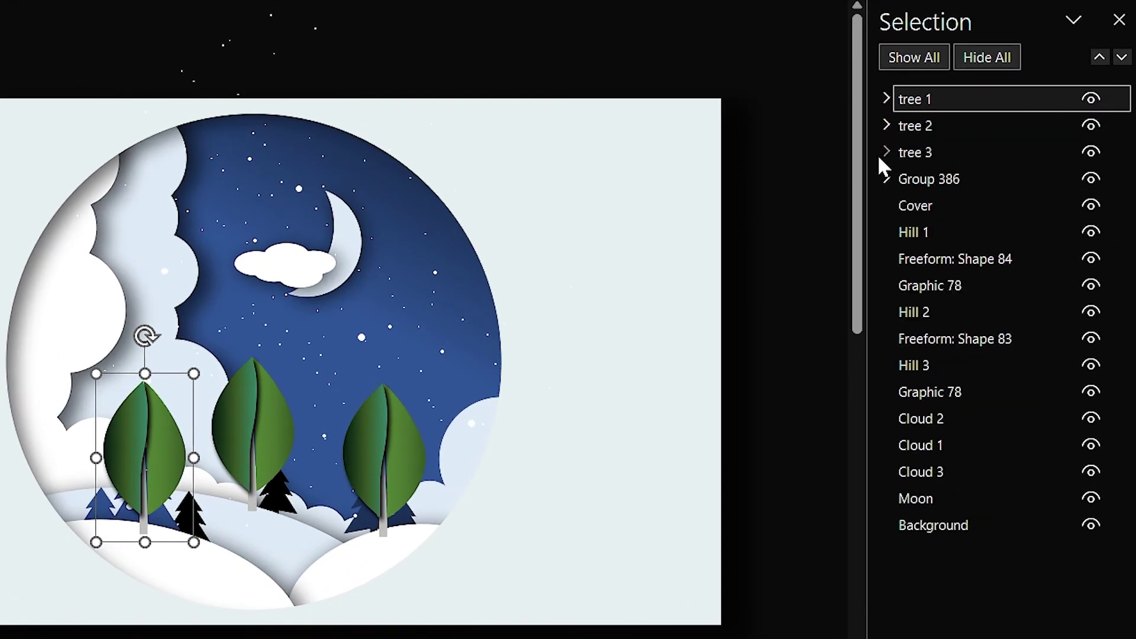
drag(918, 99, 894, 244)
drag(918, 98, 959, 325)
drag(955, 101, 980, 381)
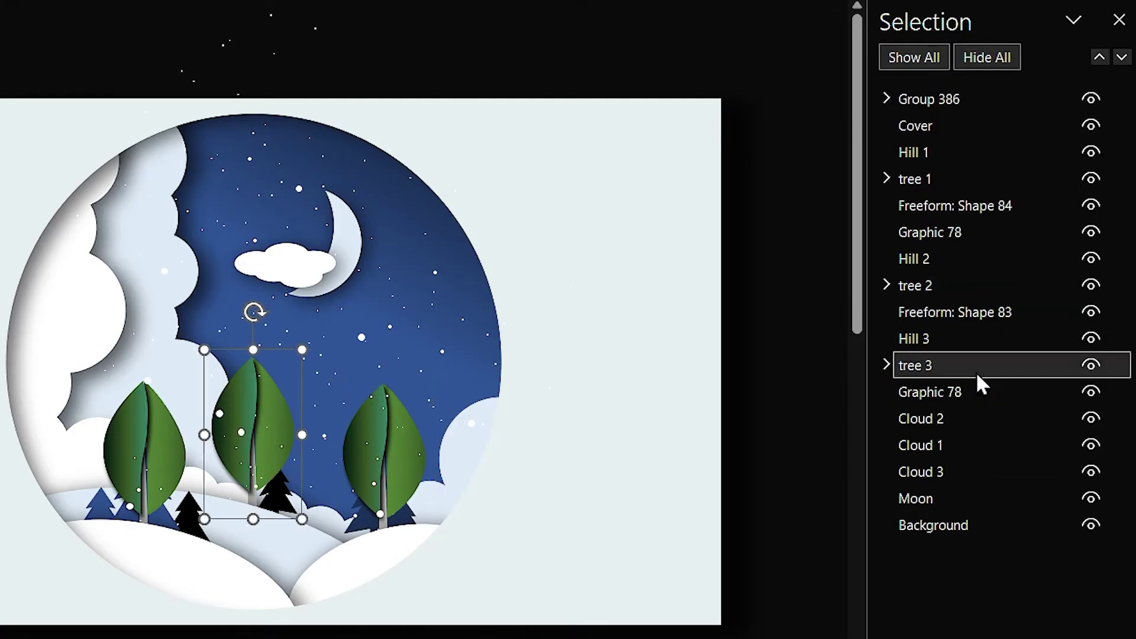
Step: Rotate the leaves of tree 1, tree 3 and tree 2 to lie flat
click(915, 179)
drag(145, 312, 23, 432)
click(915, 366)
drag(253, 312, 270, 433)
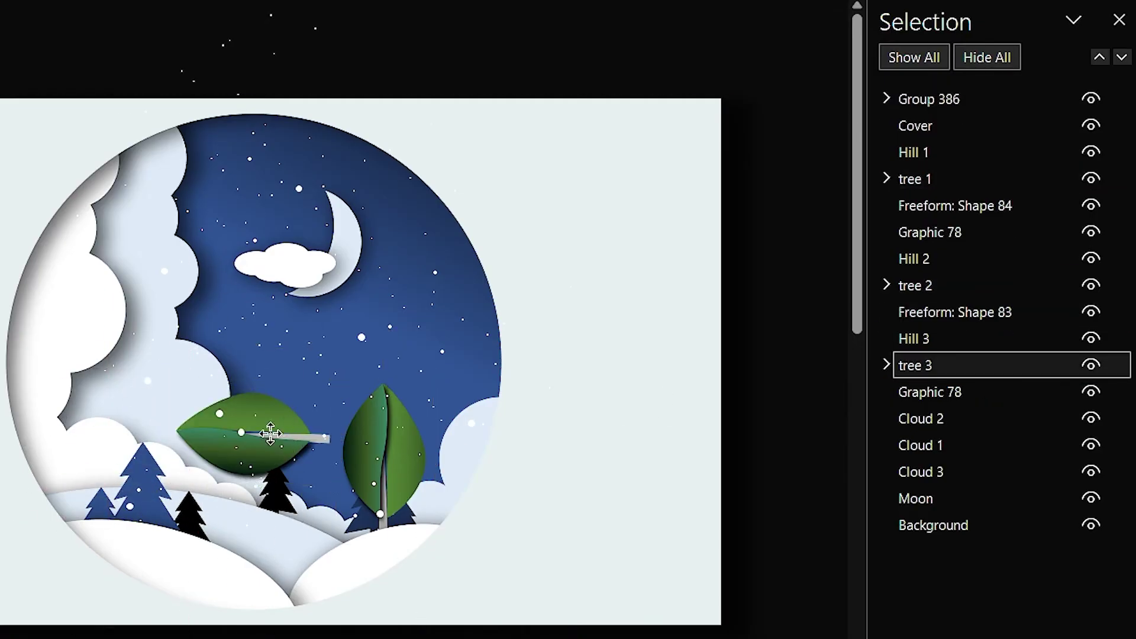
click(916, 285)
drag(381, 338, 375, 452)
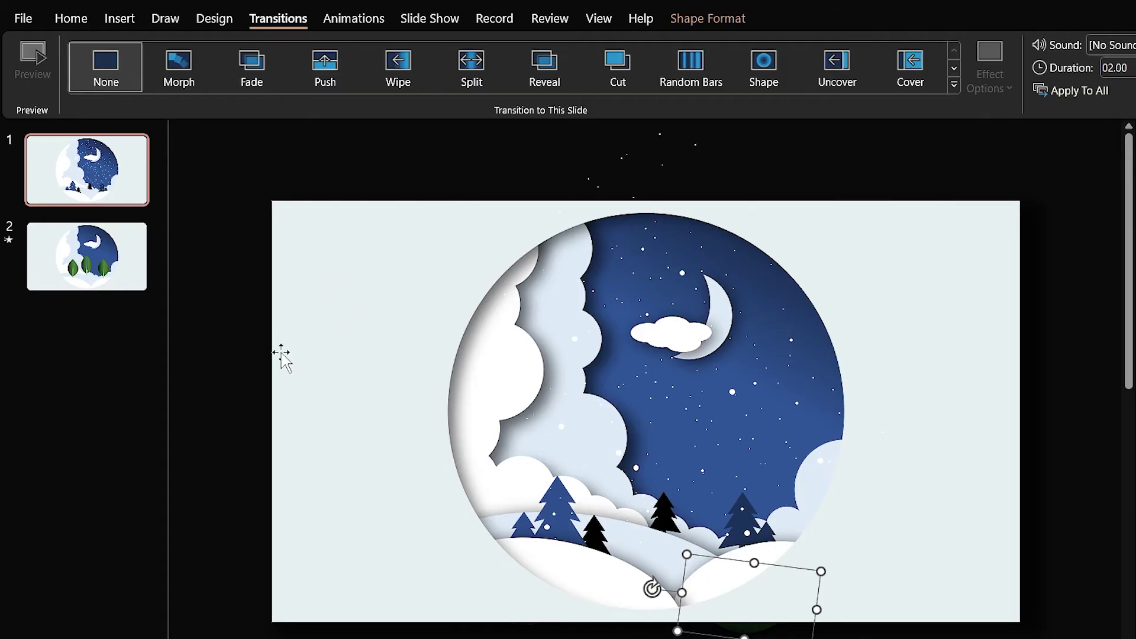
Step: On slide 2, preview Morph, move the moon off the top-left and enlarge the cloud
click(132, 278)
click(37, 54)
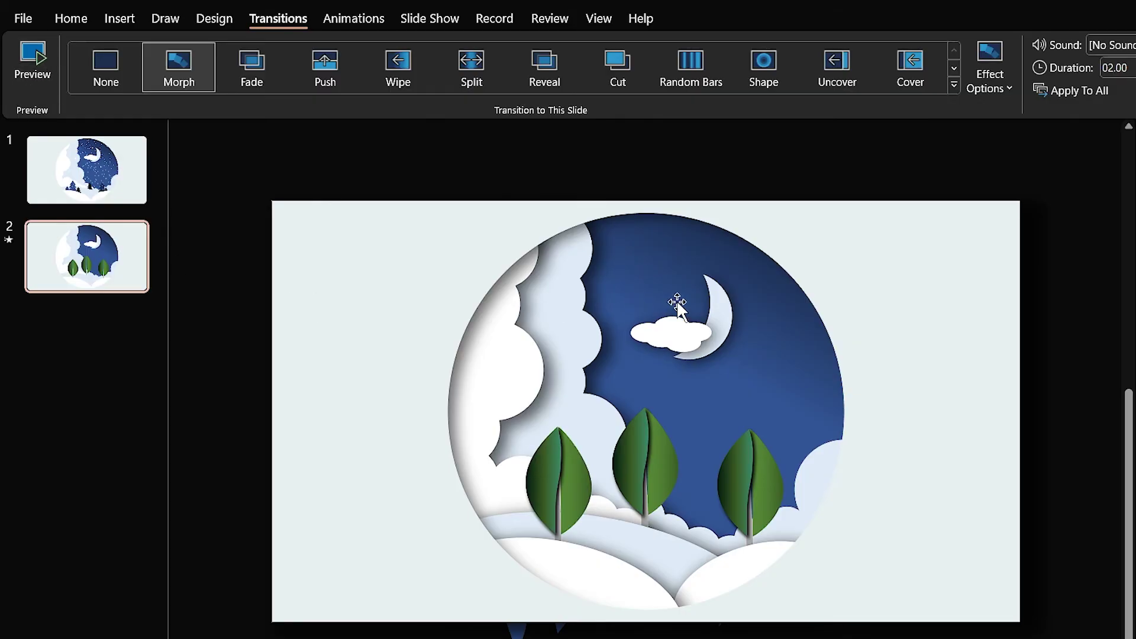
drag(678, 302, 249, 184)
drag(682, 330, 712, 315)
Step: Insert a sun icon from the stock icon library
click(122, 18)
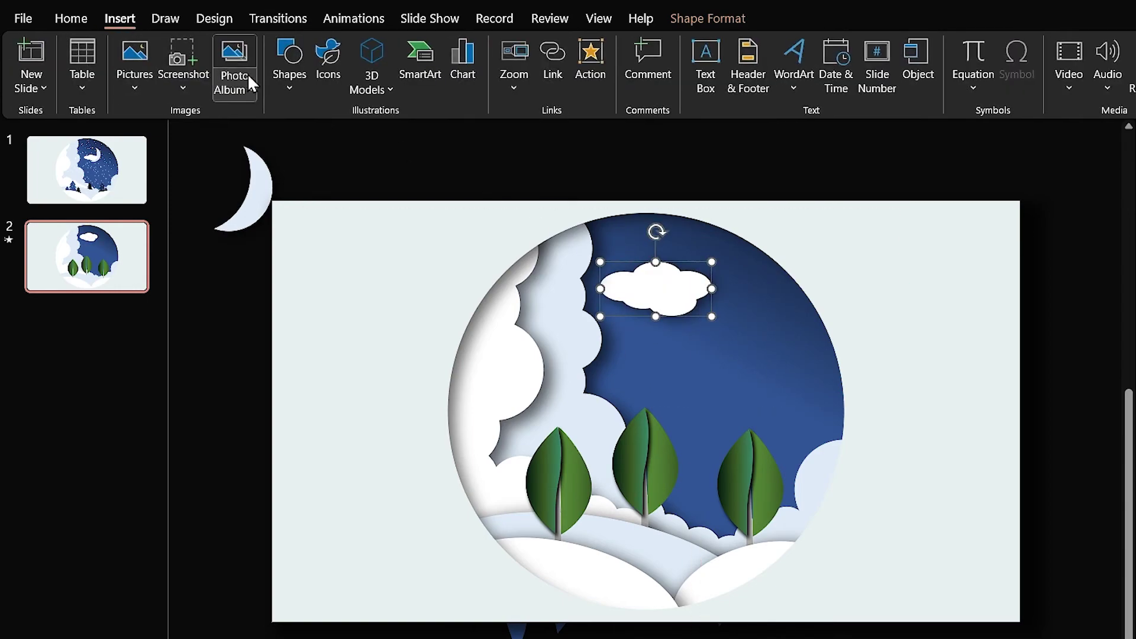
click(327, 67)
text(s)
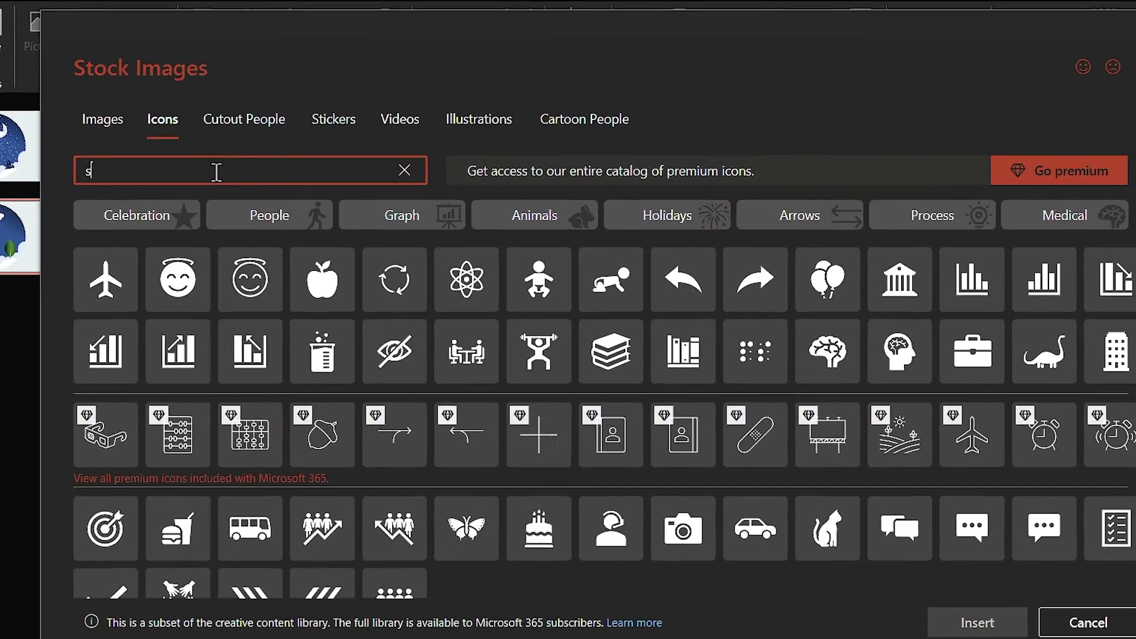
text(un)
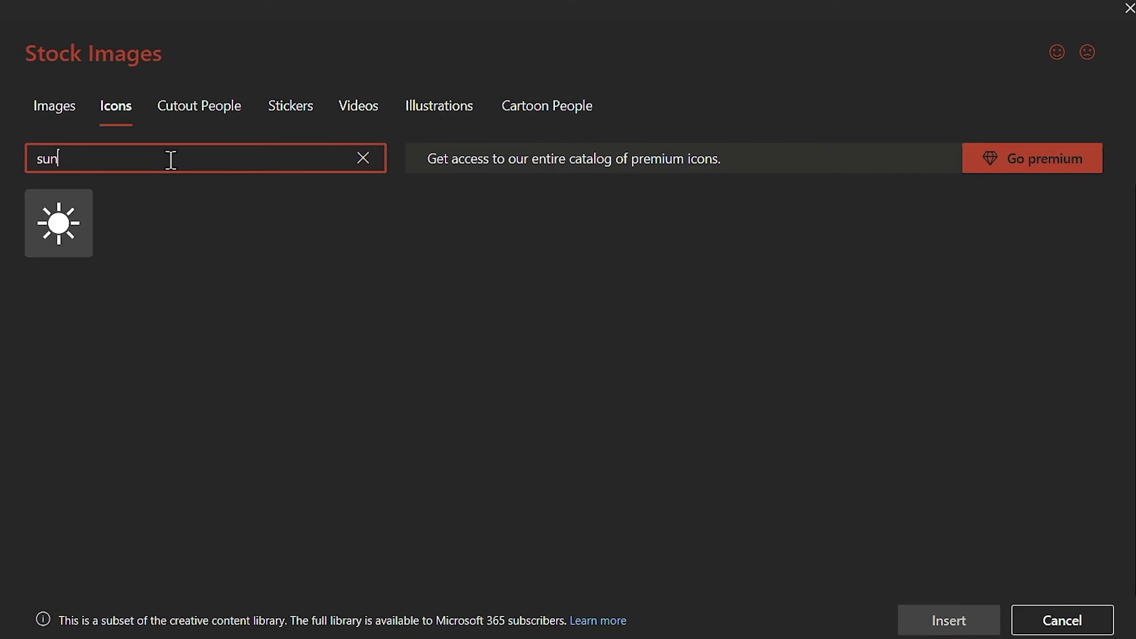
click(68, 243)
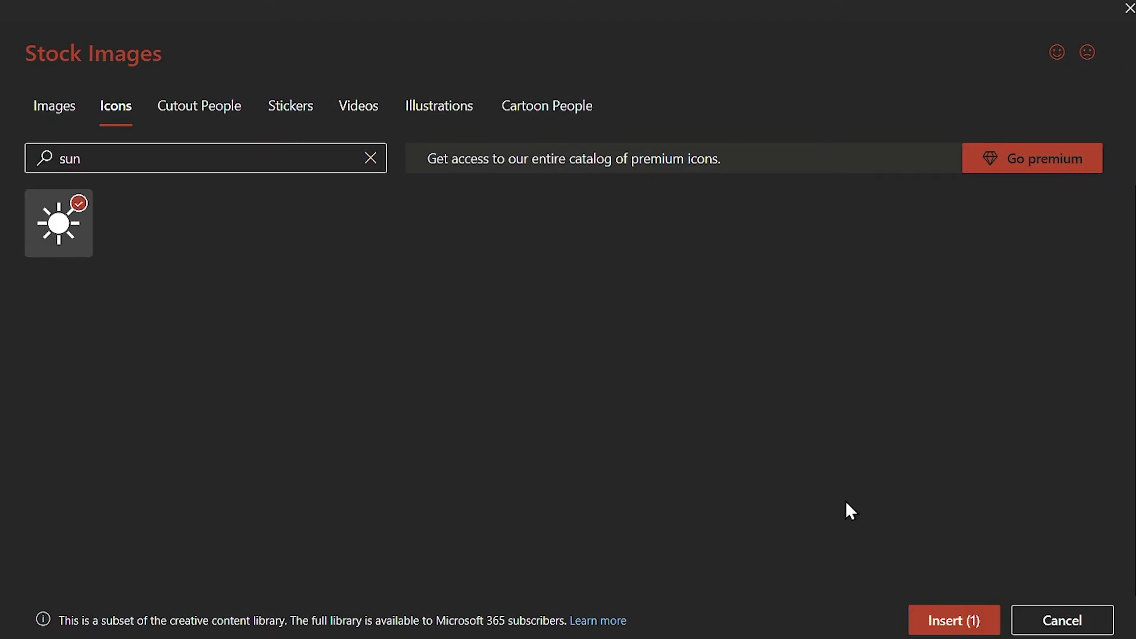
click(941, 622)
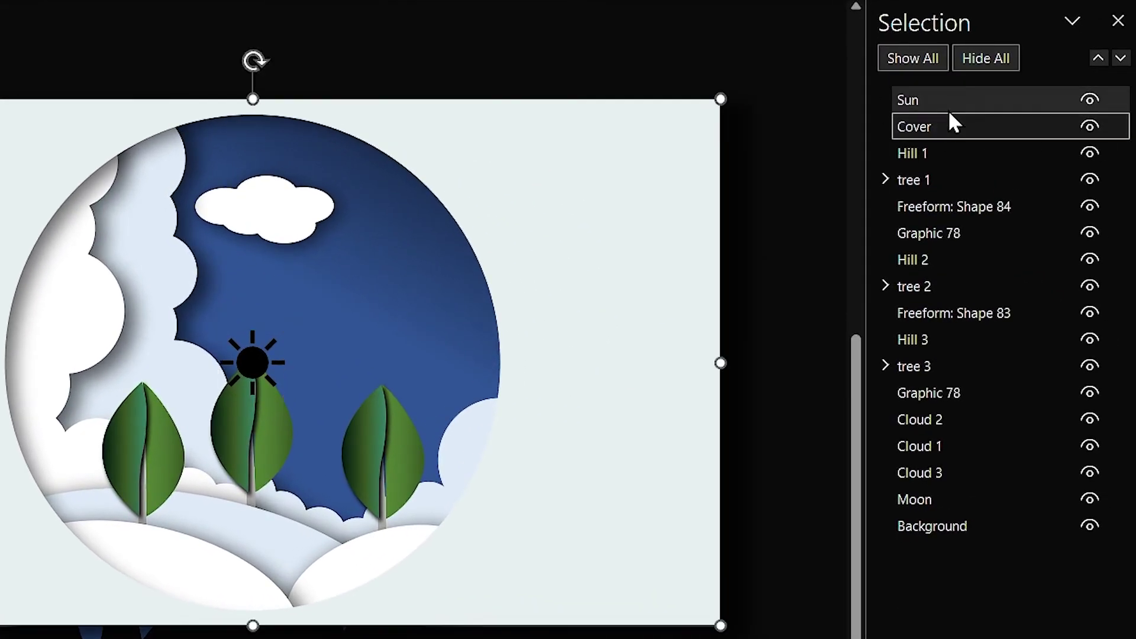
Step: Layer the Sun below Moon, enlarge it and place it in the upper-right sky
drag(953, 112, 971, 513)
drag(253, 363, 343, 304)
drag(379, 340, 417, 377)
drag(368, 331, 379, 261)
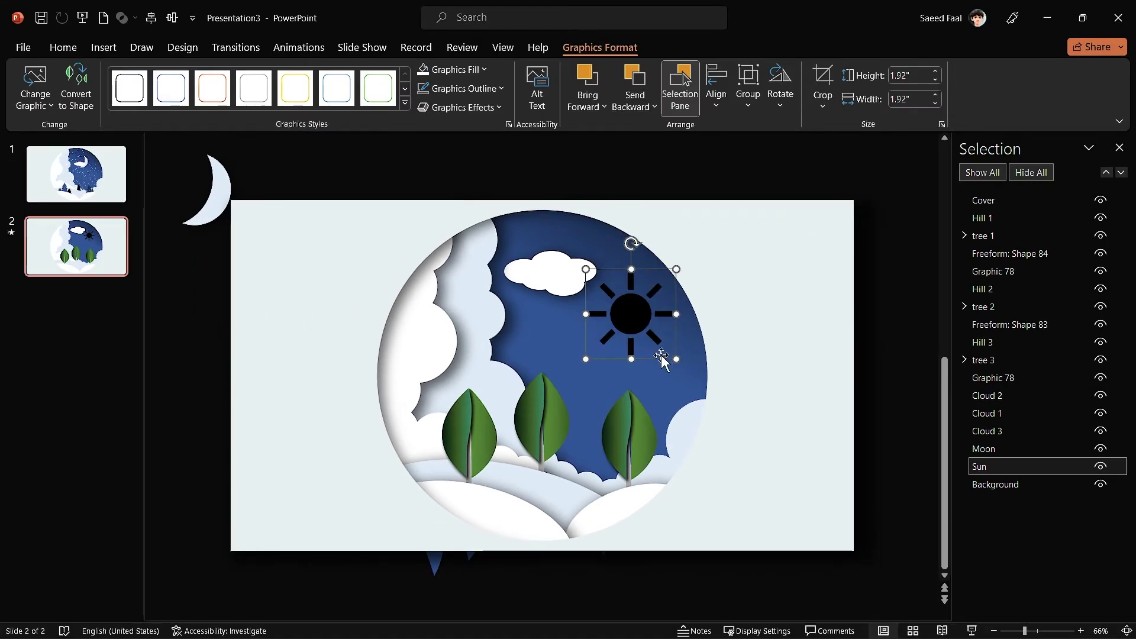
Step: Colour the sun yellow and the large cloud layer cream
click(319, 0)
click(276, 161)
click(393, 237)
click(497, 201)
click(594, 47)
Step: Fill the left hill, Hill 2 and the right hill green
click(393, 69)
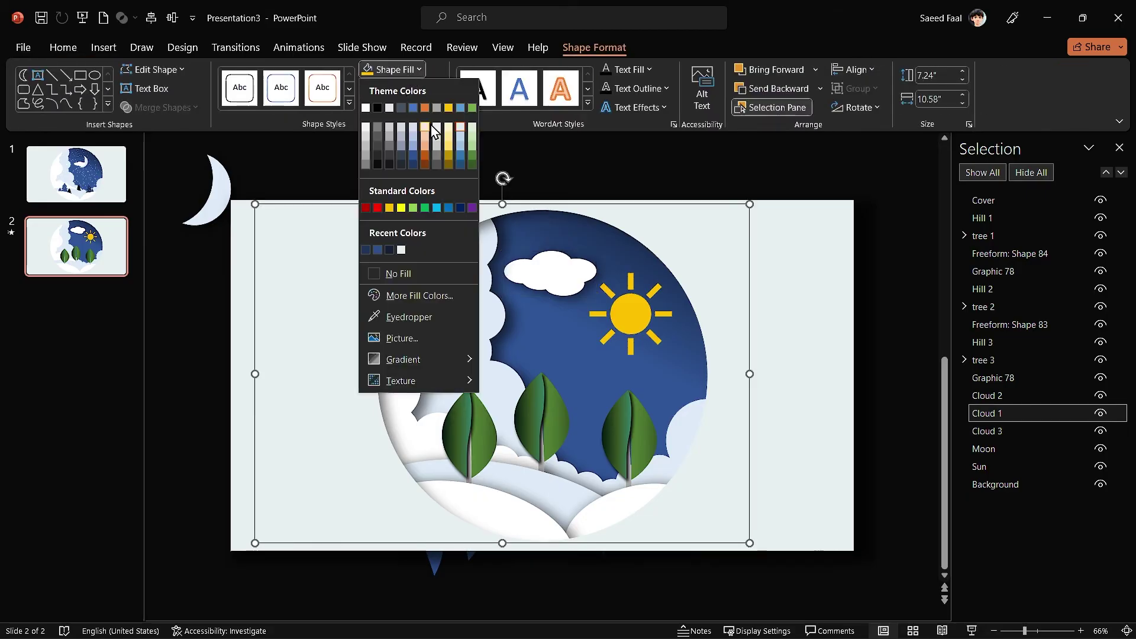
click(440, 122)
click(983, 218)
click(393, 69)
click(462, 157)
click(982, 289)
click(393, 69)
click(440, 157)
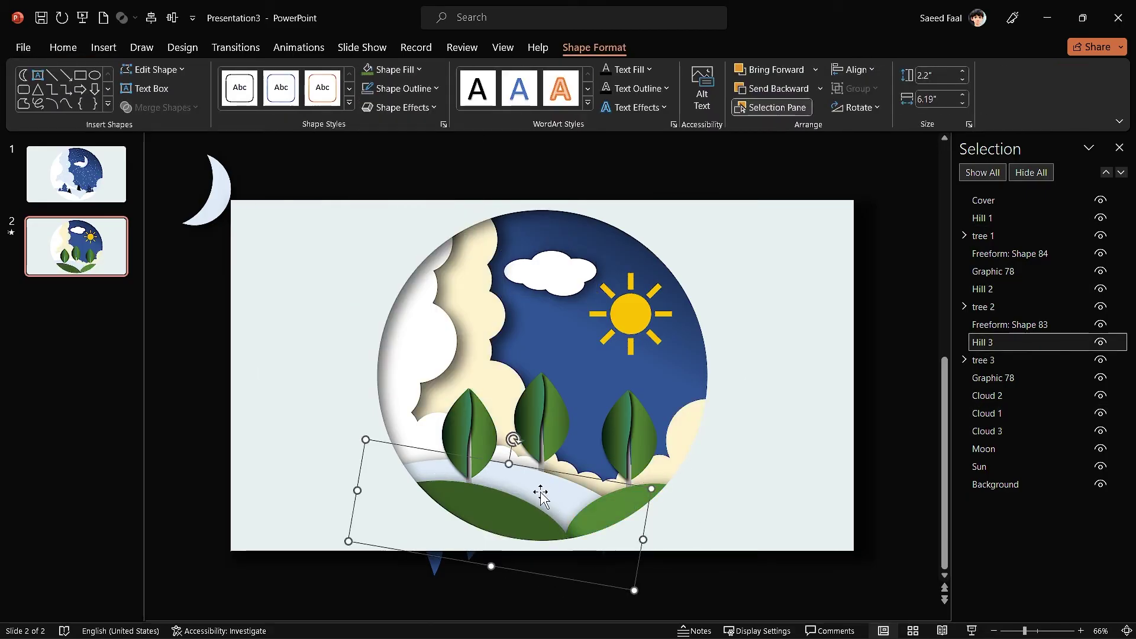
Step: Tint the background sky gradient light green
click(393, 69)
click(996, 485)
click(981, 471)
drag(980, 474, 746, 393)
Step: Move the sun up-left beside the cloud and paste a copy onto slide 1
click(592, 314)
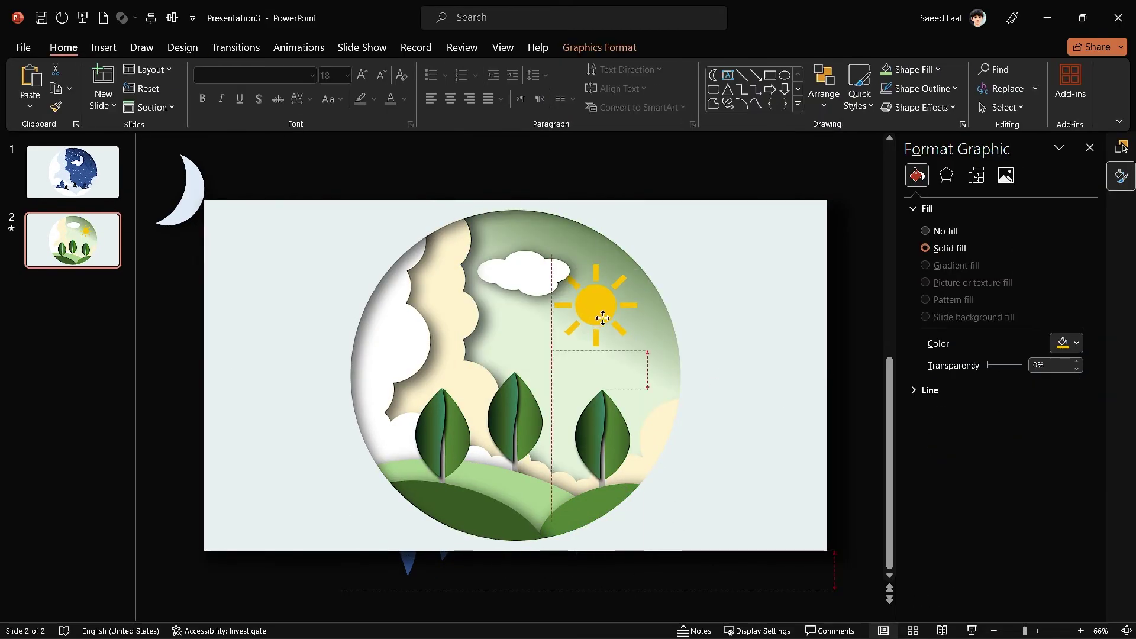
drag(592, 313, 515, 283)
click(581, 278)
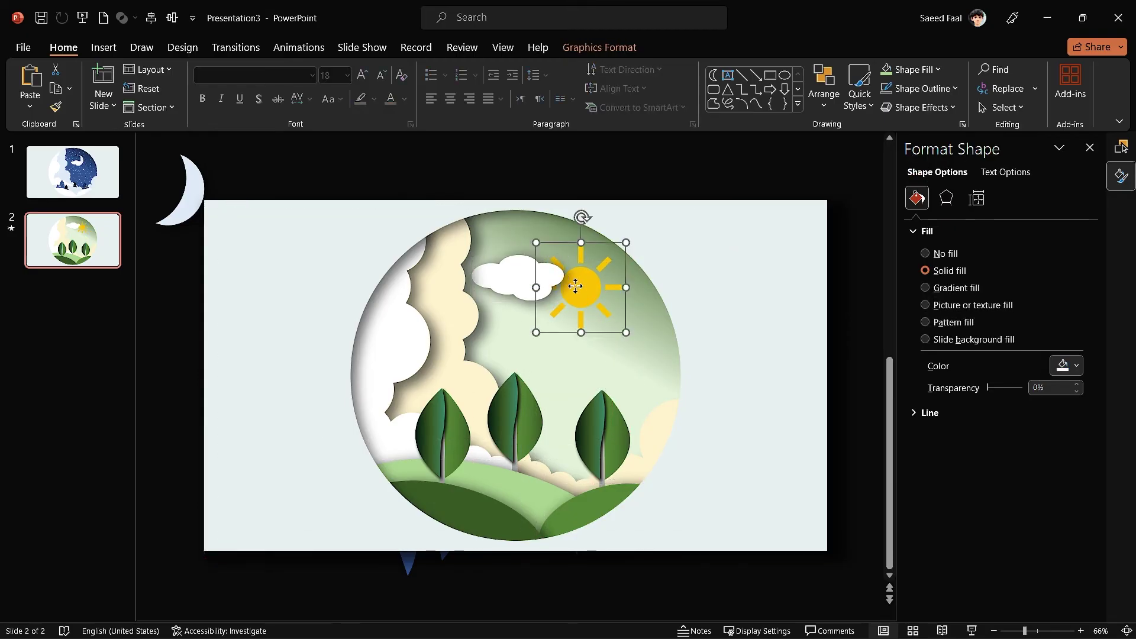
click(65, 177)
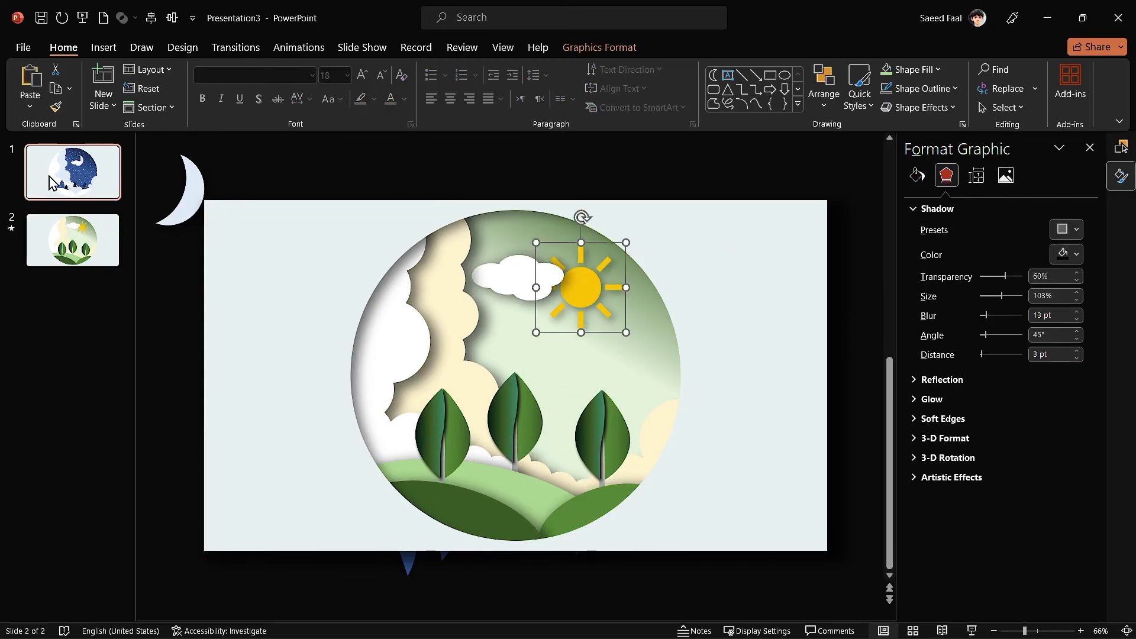
key(ctrl+v)
Step: Park slide 1's sun off the right edge and layer it below Cloud 3
drag(600, 291, 875, 435)
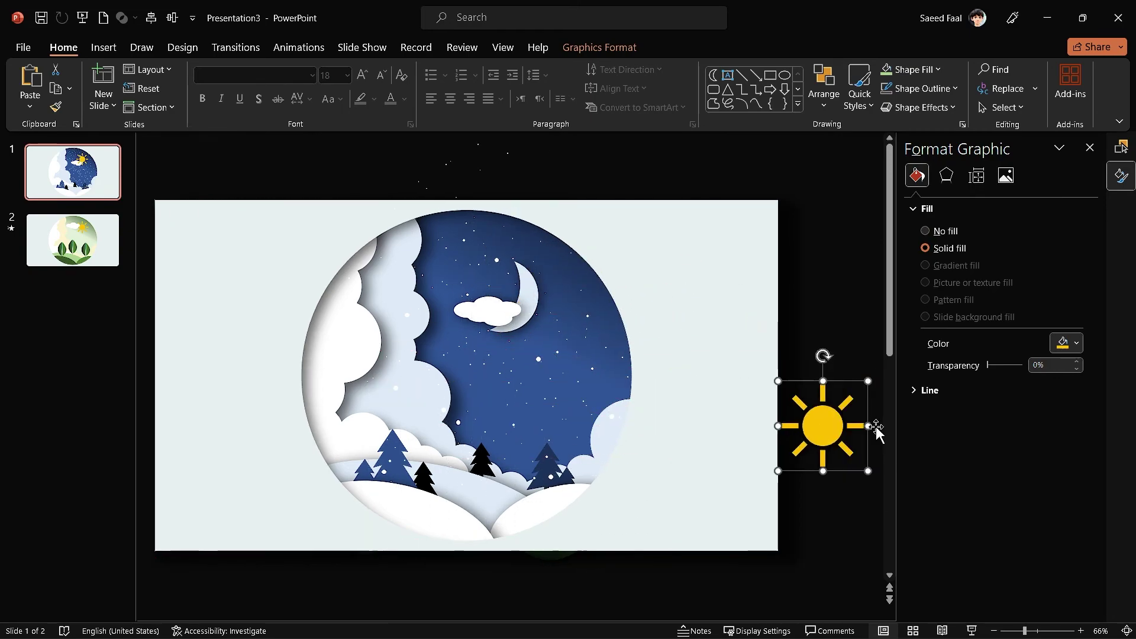
click(1120, 148)
drag(994, 199, 983, 226)
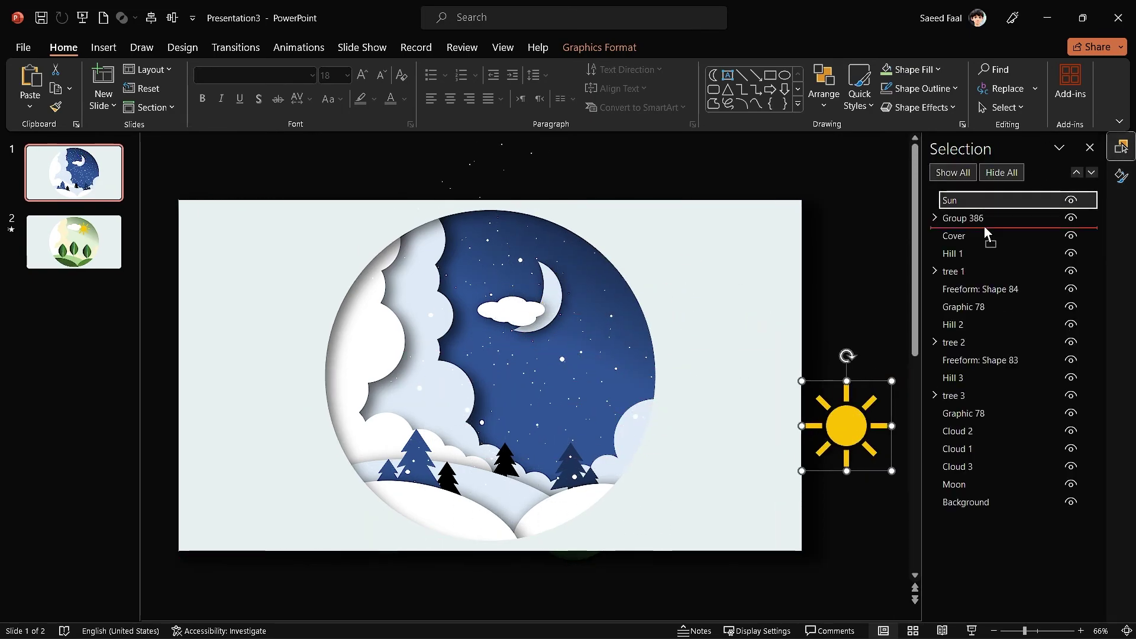
drag(974, 478, 974, 481)
click(27, 80)
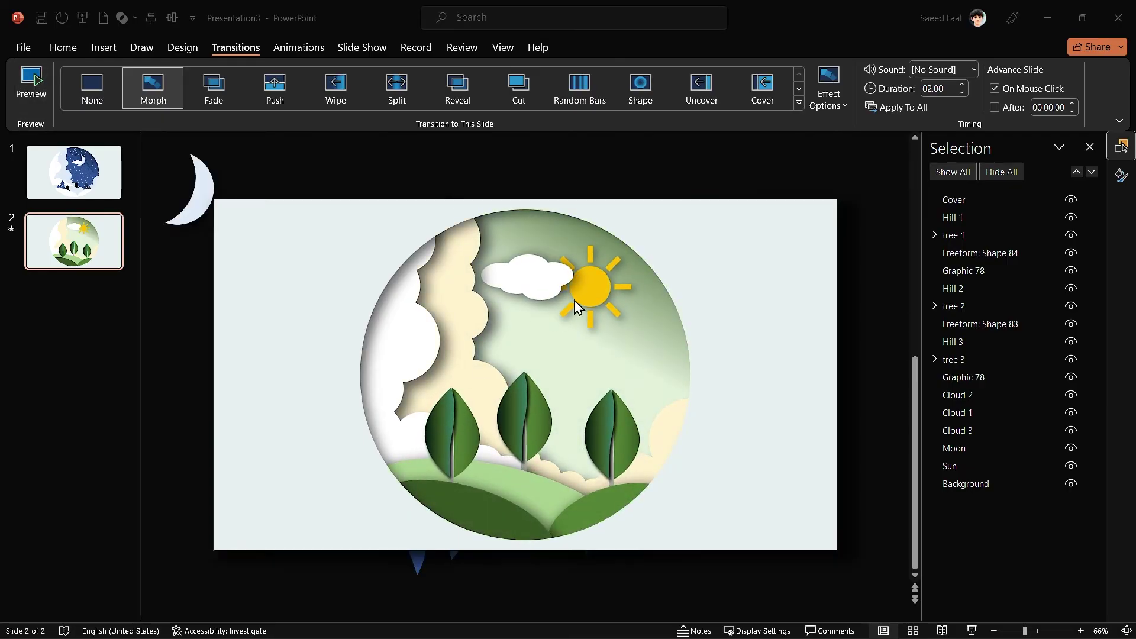
click(589, 288)
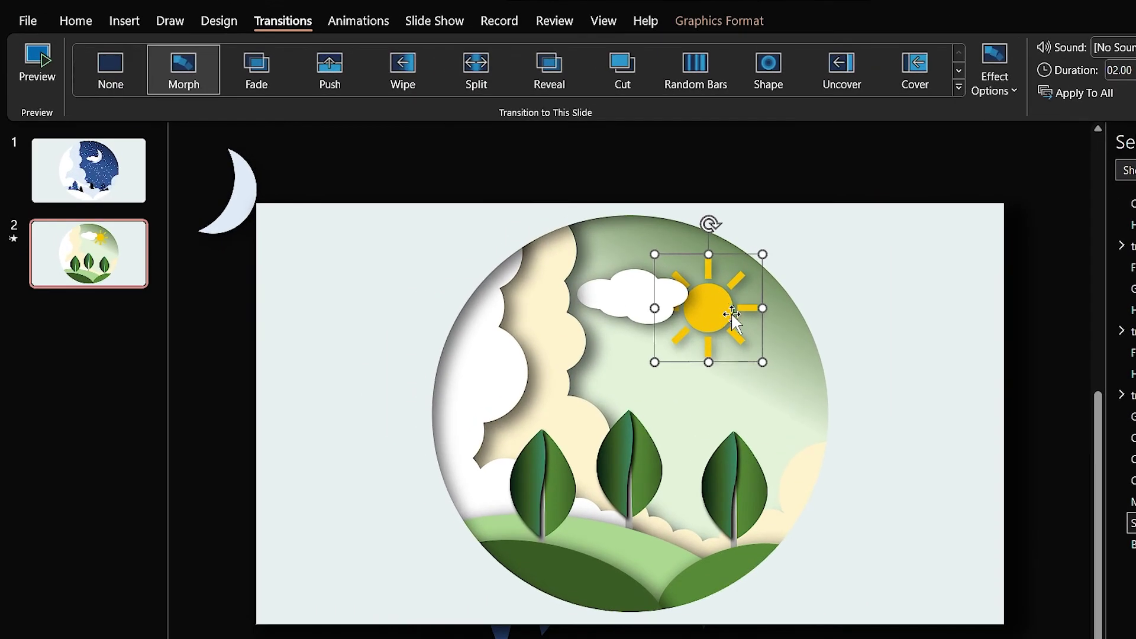
Step: Give the sun on slide 2 a Spin emphasis animation lasting 30 seconds
click(358, 22)
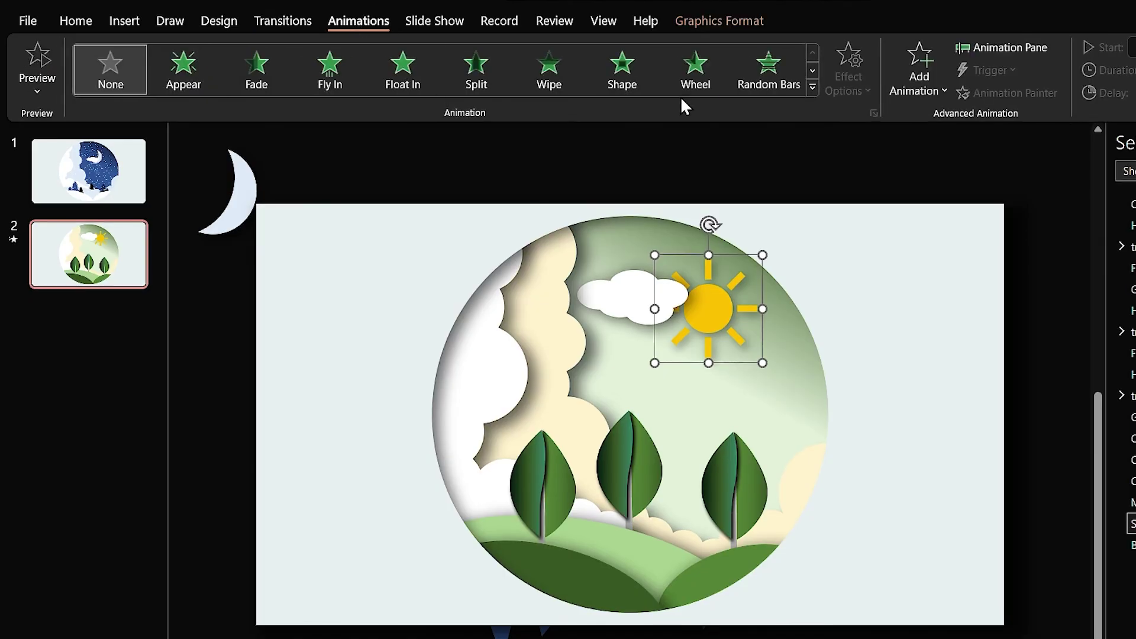
click(811, 90)
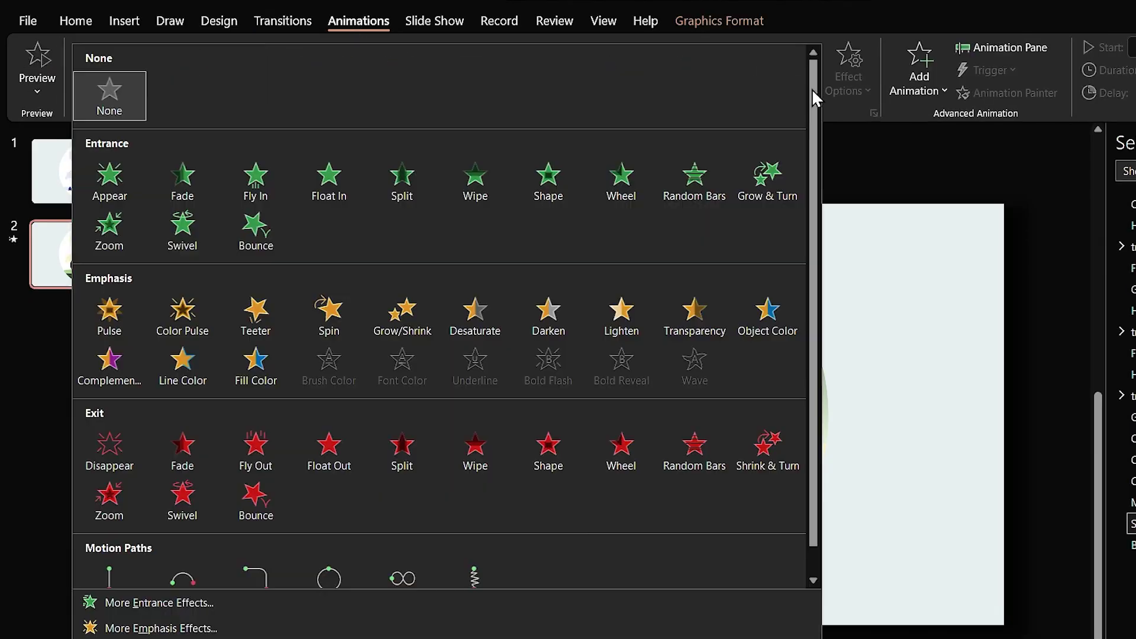
click(337, 331)
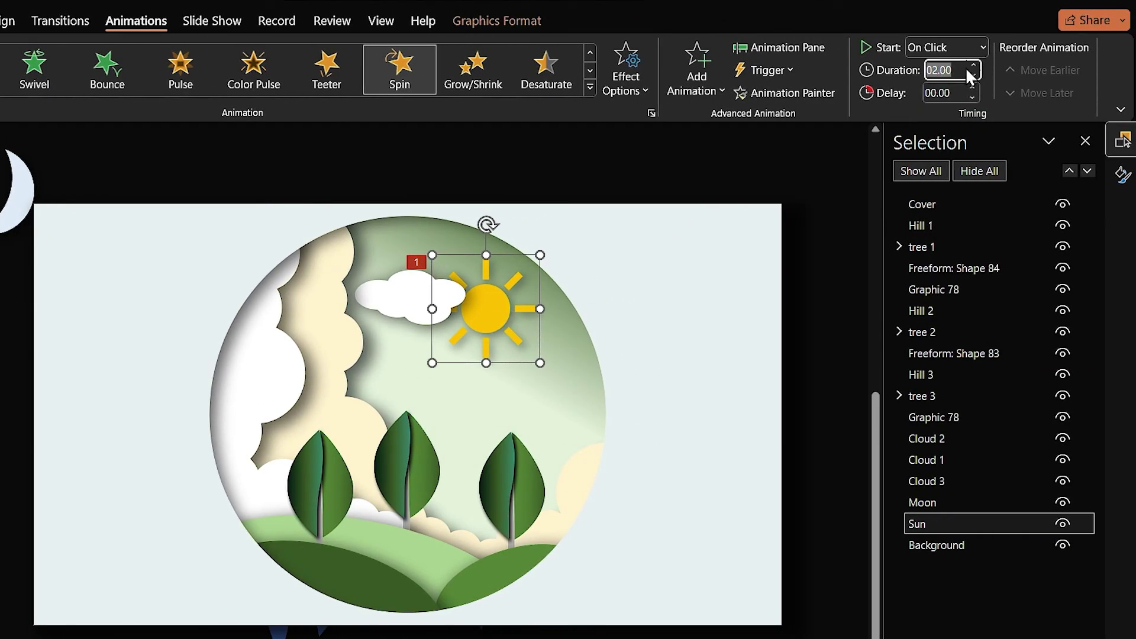
text(30)
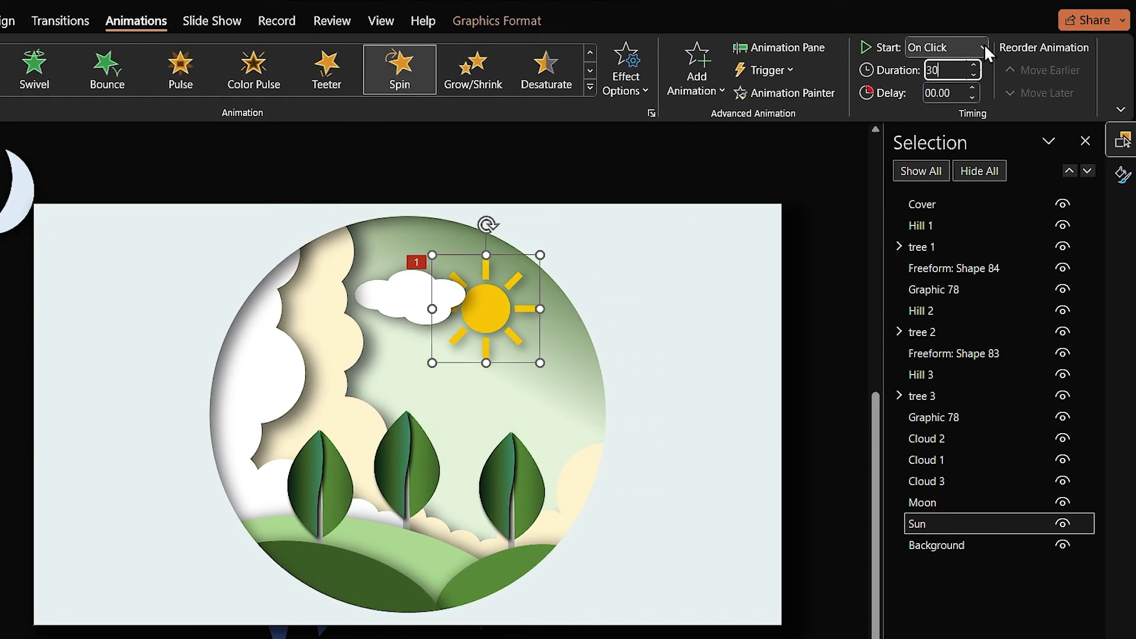